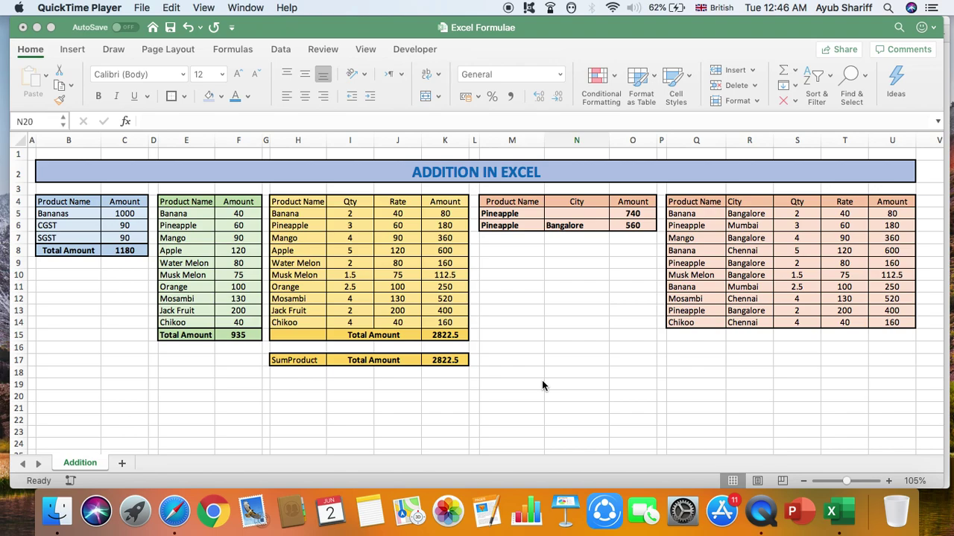
Inspect the addition formula in Total Amount cell C8 of the Bananas, CGST and SGST table, highlighting the cells it references
click(101, 292)
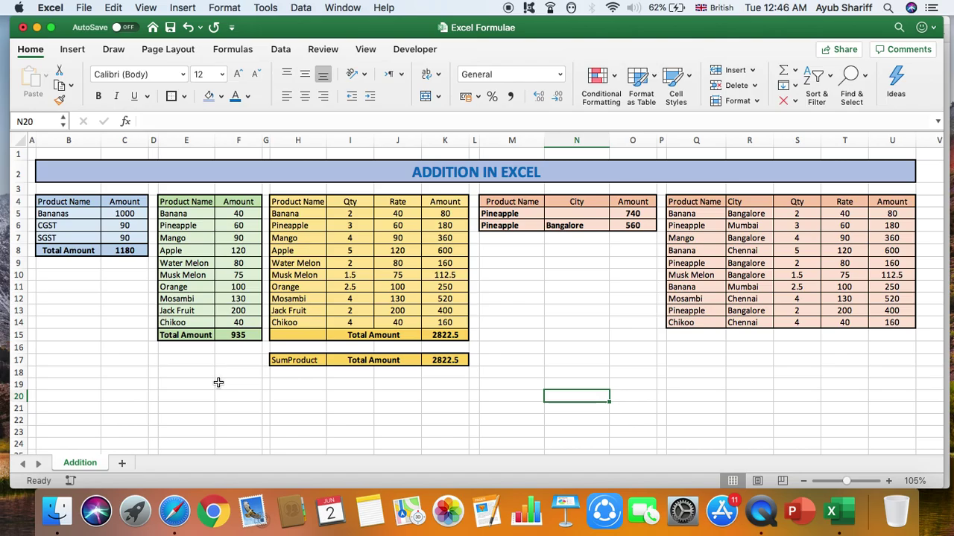
scroll(218, 383, up, 5)
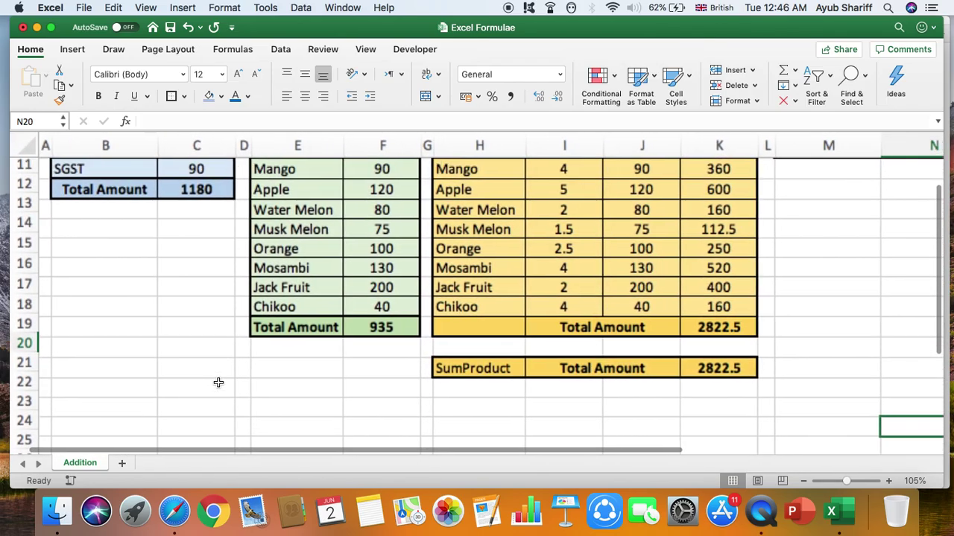
scroll(218, 383, up, 10)
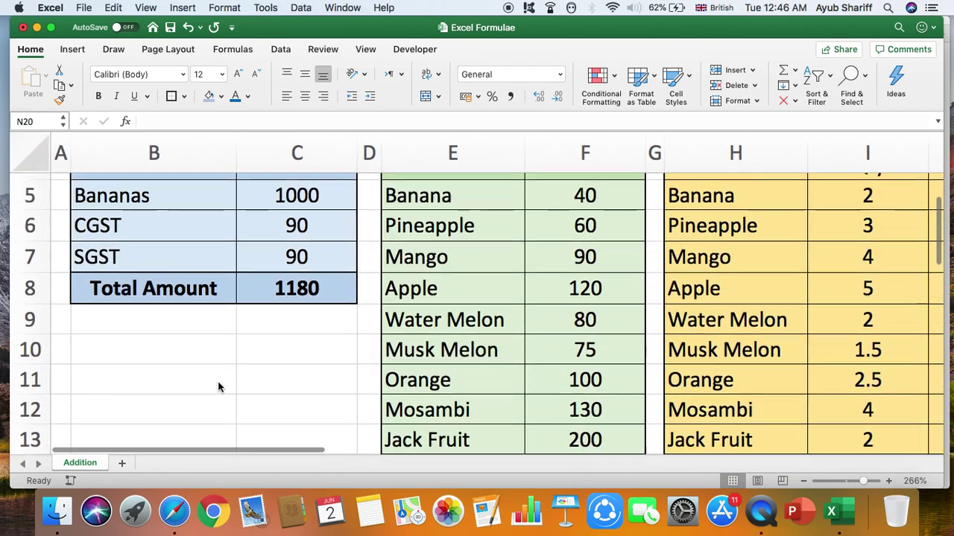
scroll(219, 386, up, 5)
scroll(219, 386, down, 1)
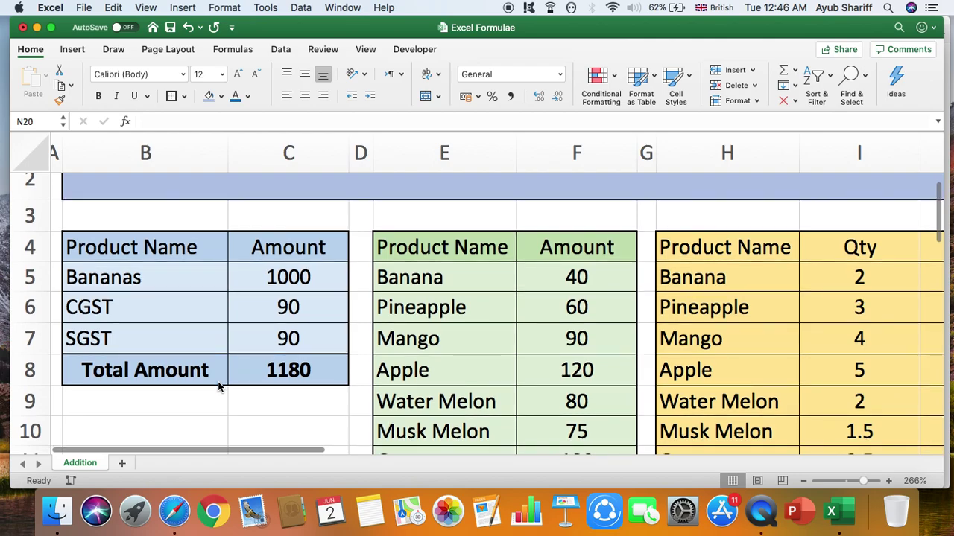
scroll(218, 384, up, 3)
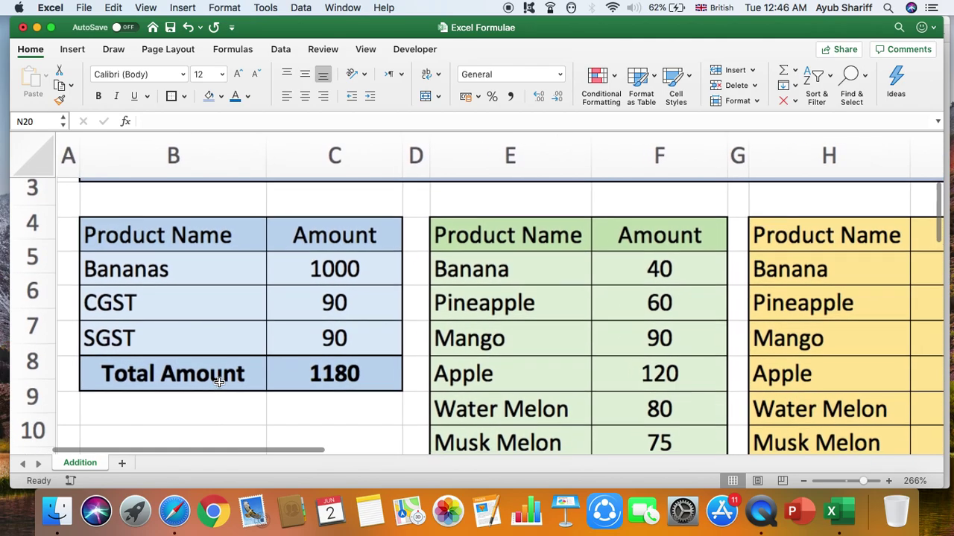
scroll(305, 323, up, 1)
scroll(335, 336, up, 2)
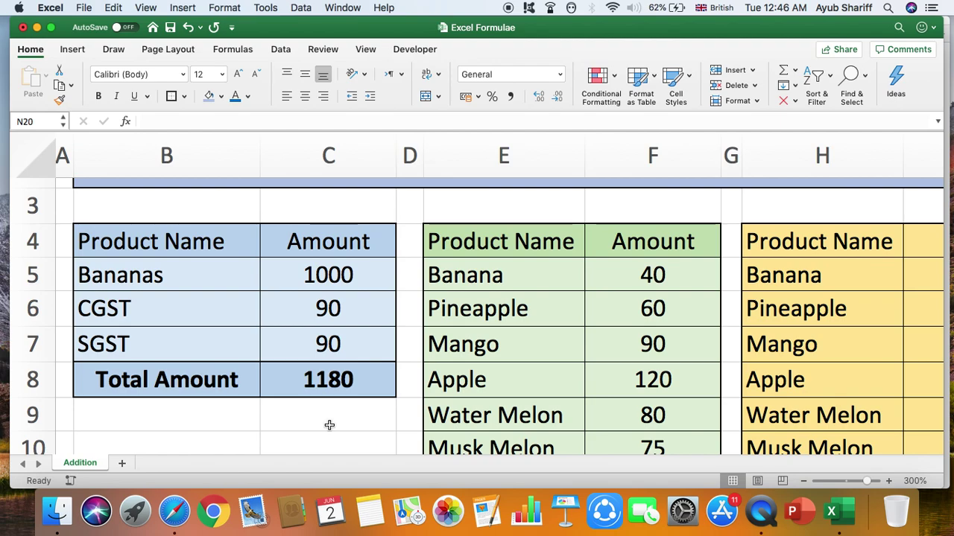
click(330, 380)
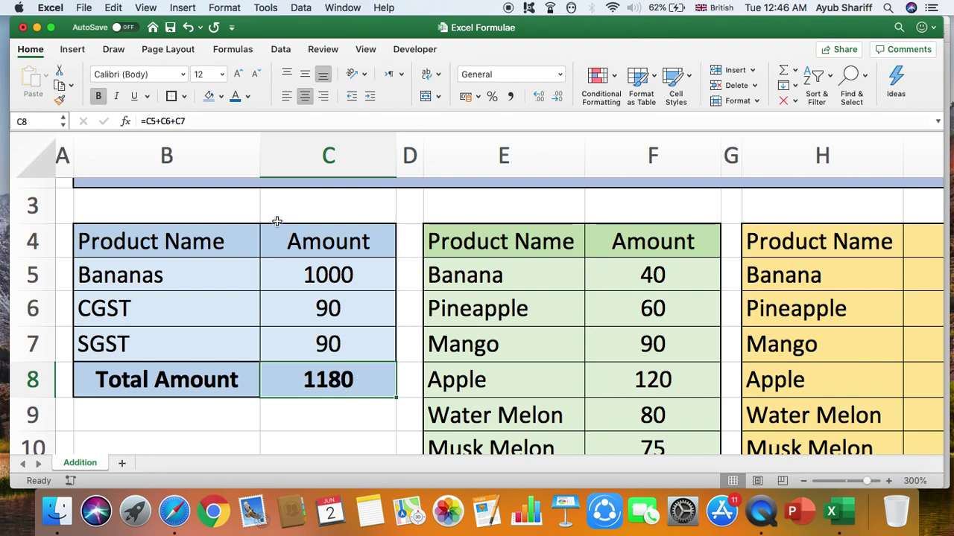
click(212, 121)
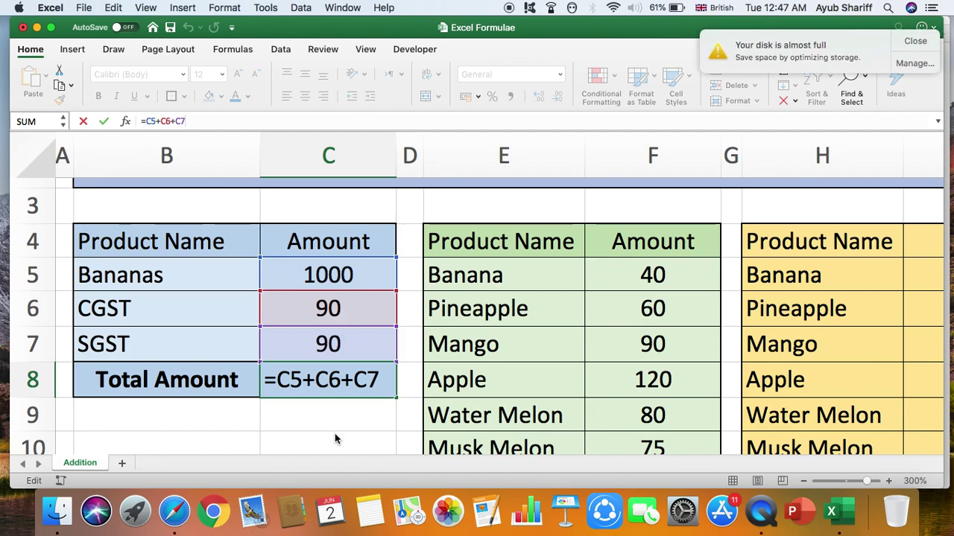
key(Return)
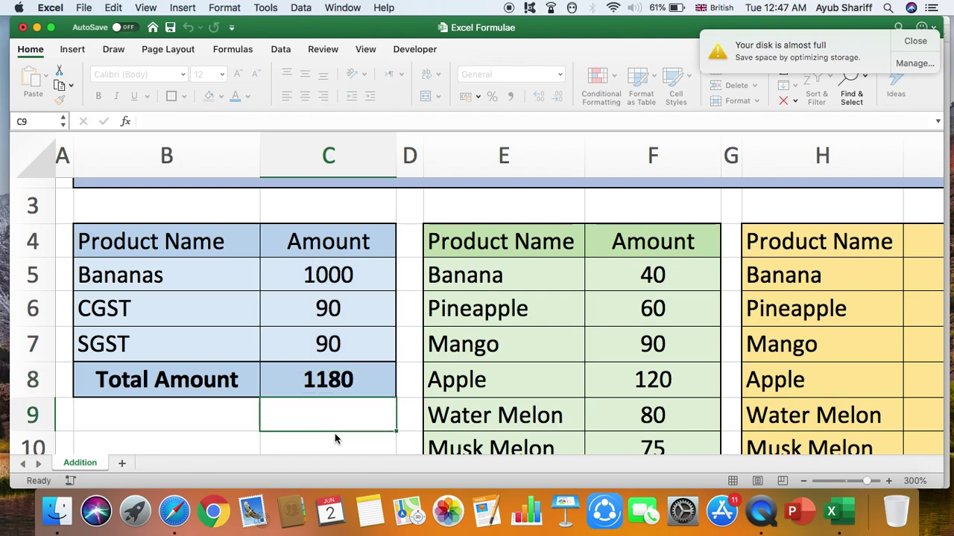
click(347, 382)
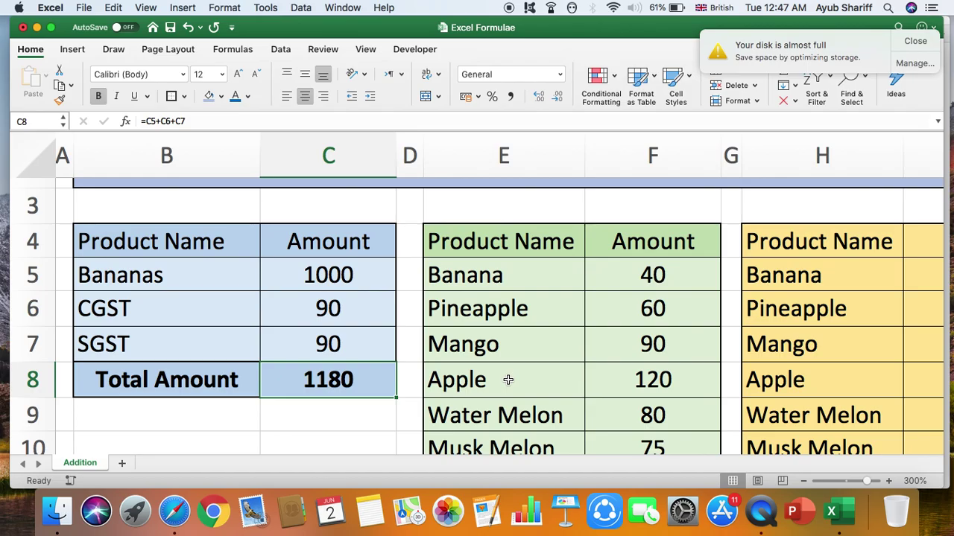
Inspect the formula in Total Amount cell F15 of the green product table, highlighting the range it references
scroll(507, 380, right, 3)
scroll(508, 380, down, 5)
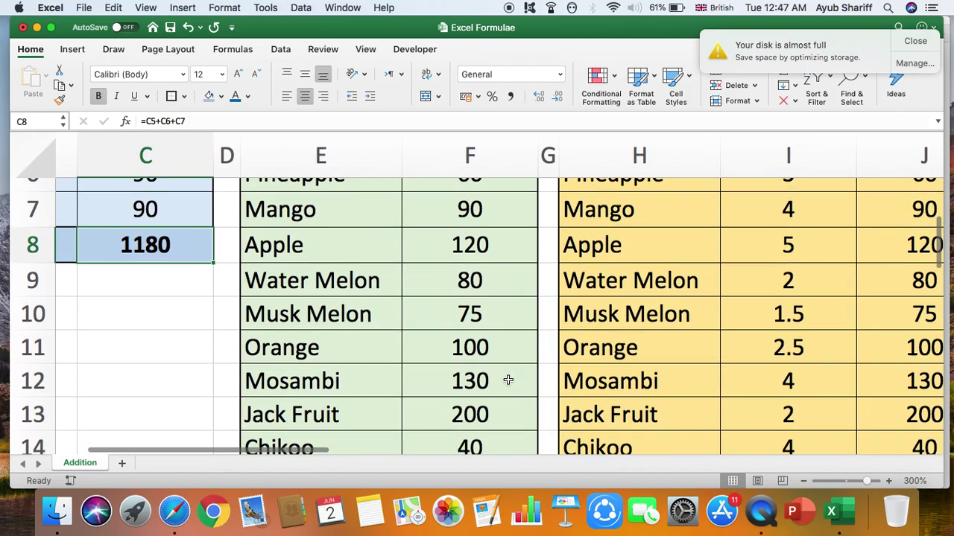
scroll(507, 380, up, 5)
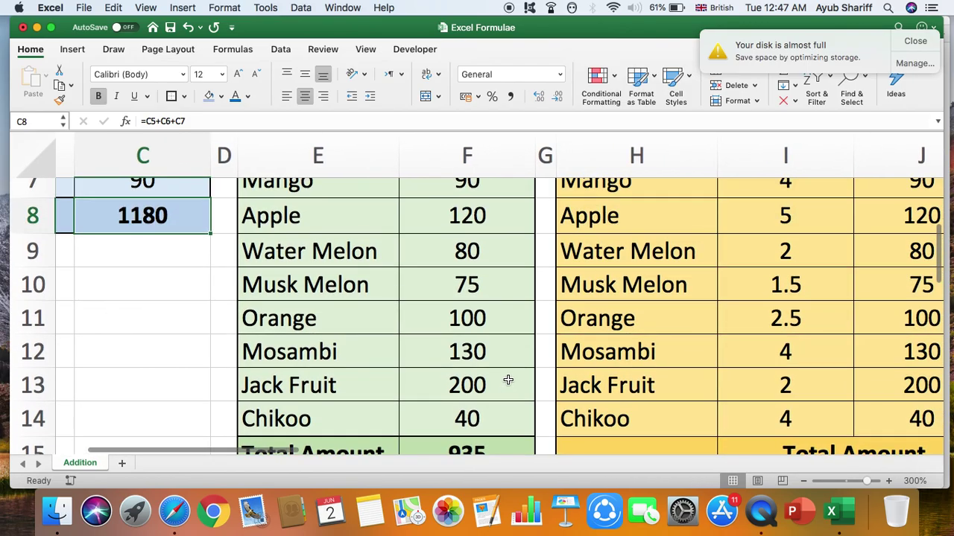
scroll(508, 379, left, 3)
scroll(508, 380, down, 3)
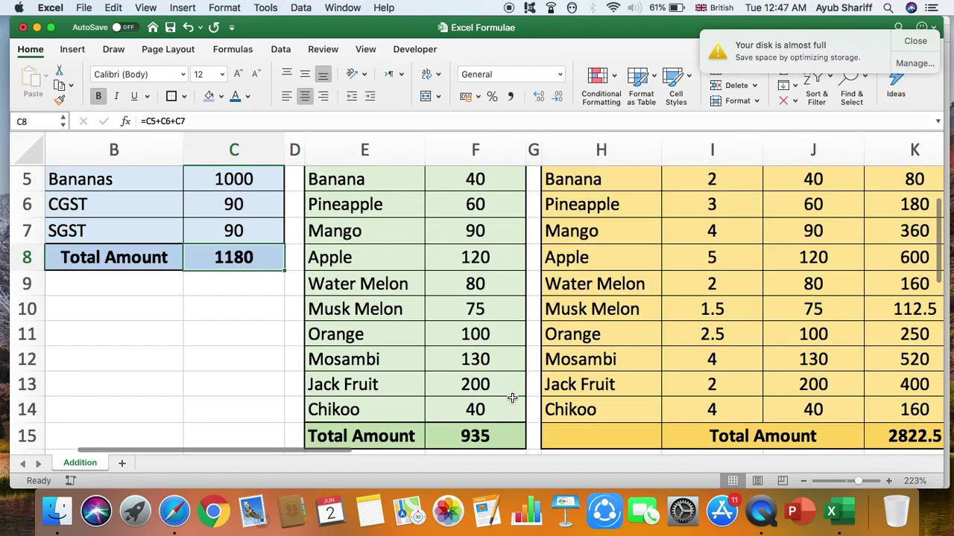
scroll(512, 399, down, 3)
scroll(449, 422, up, 2)
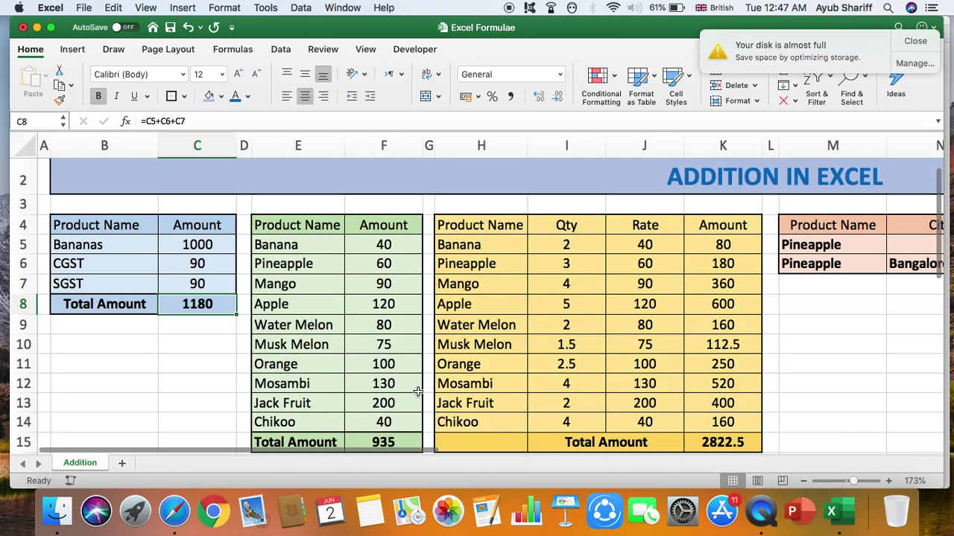
scroll(418, 392, down, 1)
click(396, 427)
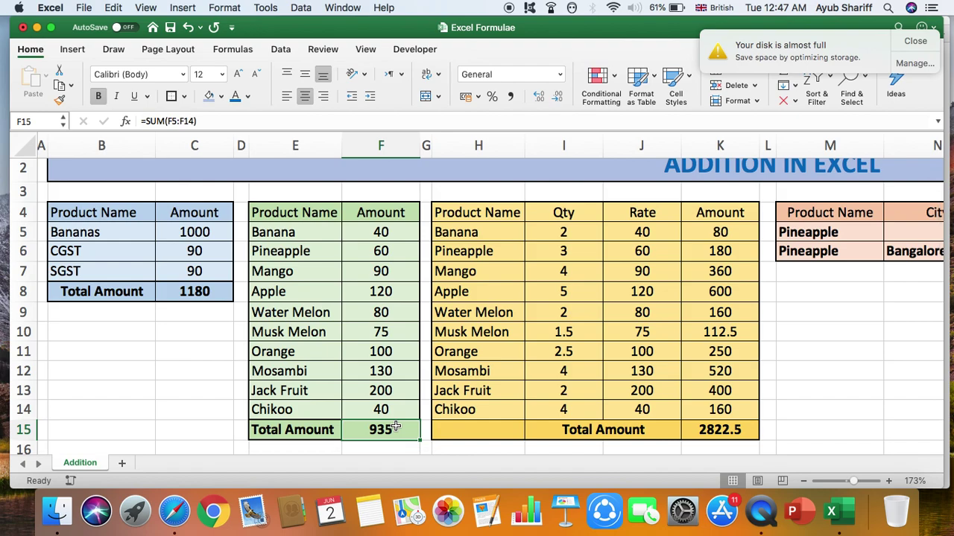
click(222, 121)
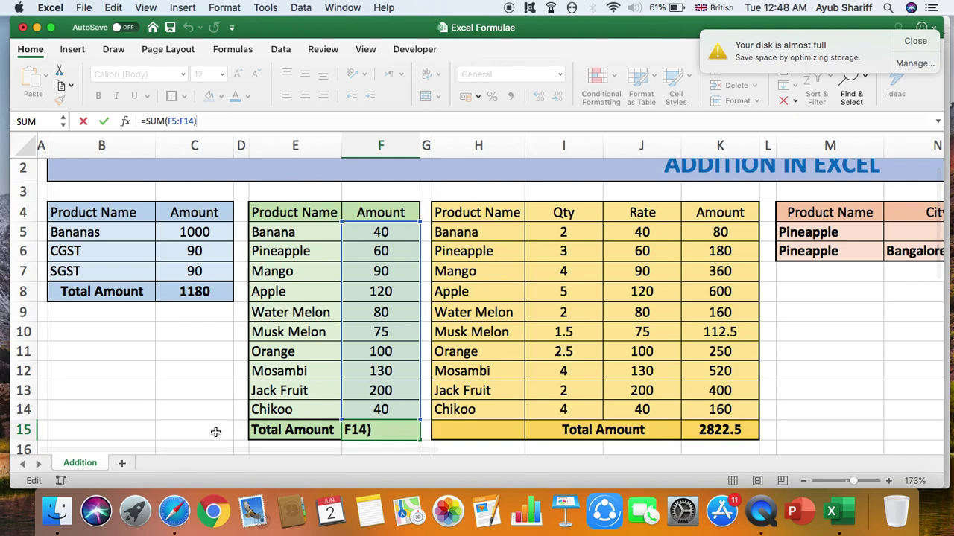
click(187, 414)
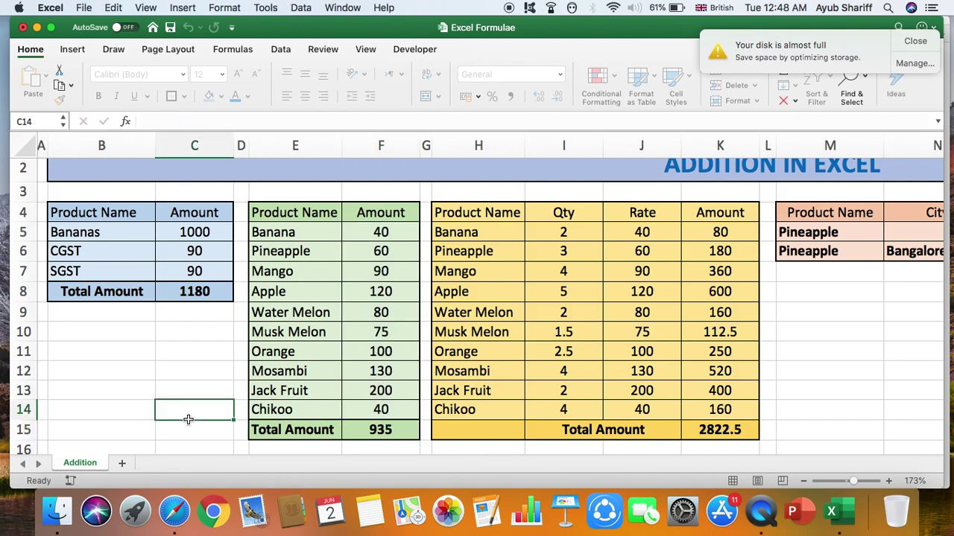
Re-enter the Total Amount formula in cell F15 as =SUM(F5:F14), picking the range from the Amount column
click(370, 429)
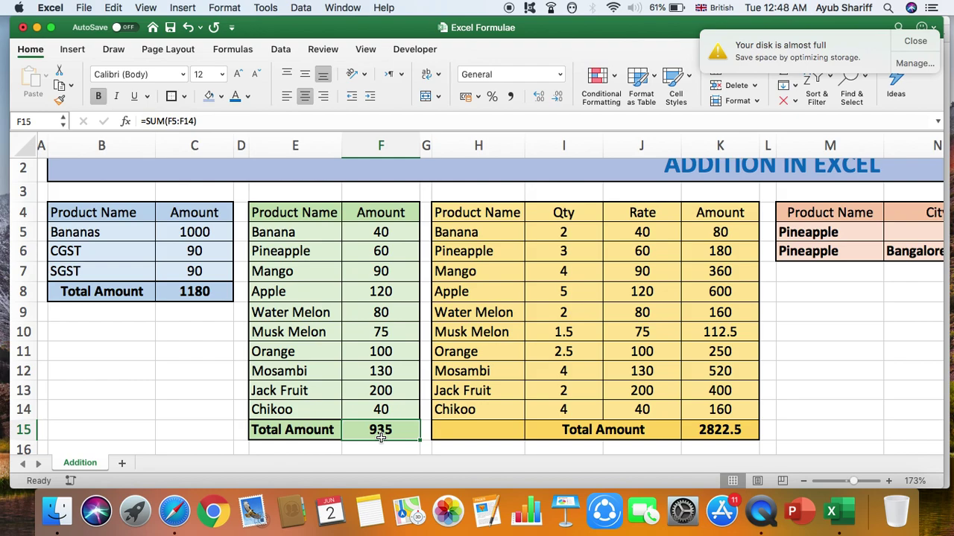
text(=)
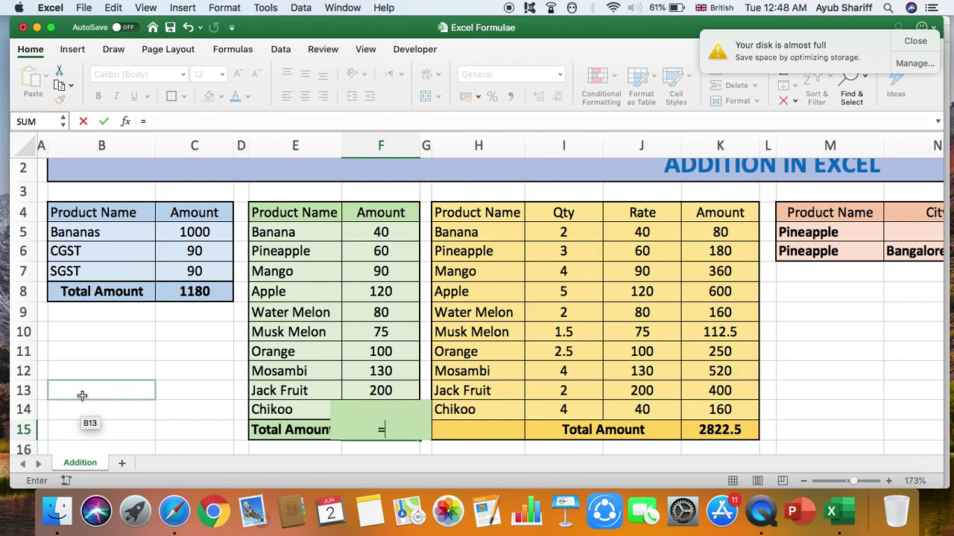
text(su)
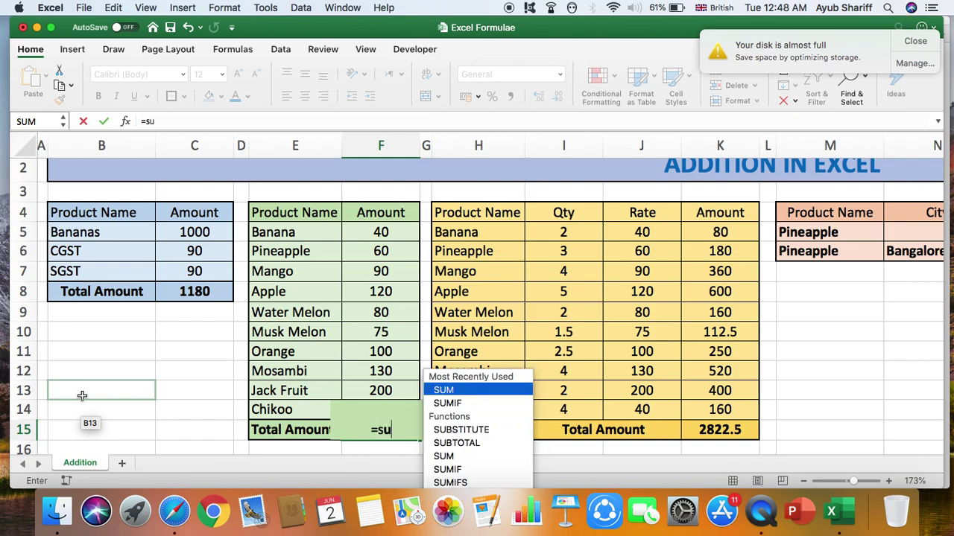
text(m)
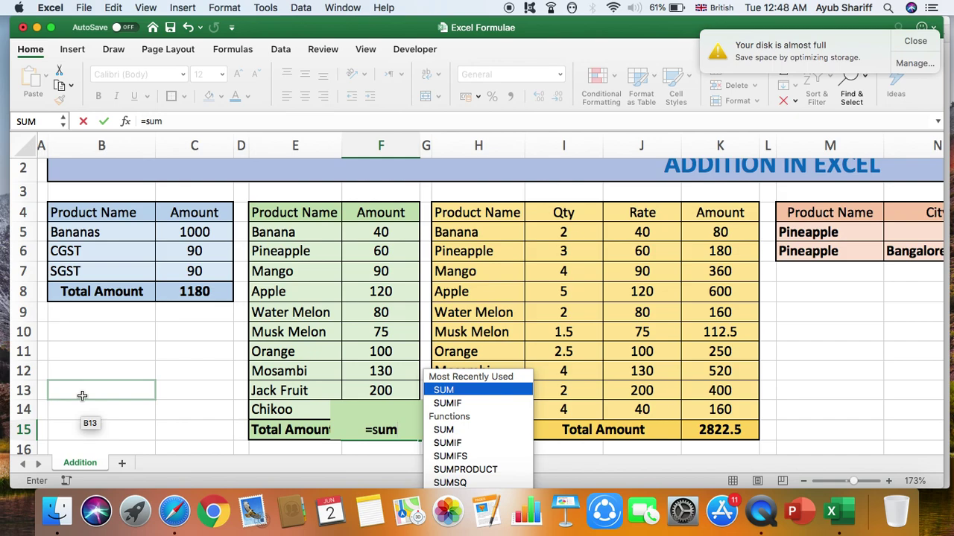
text(()
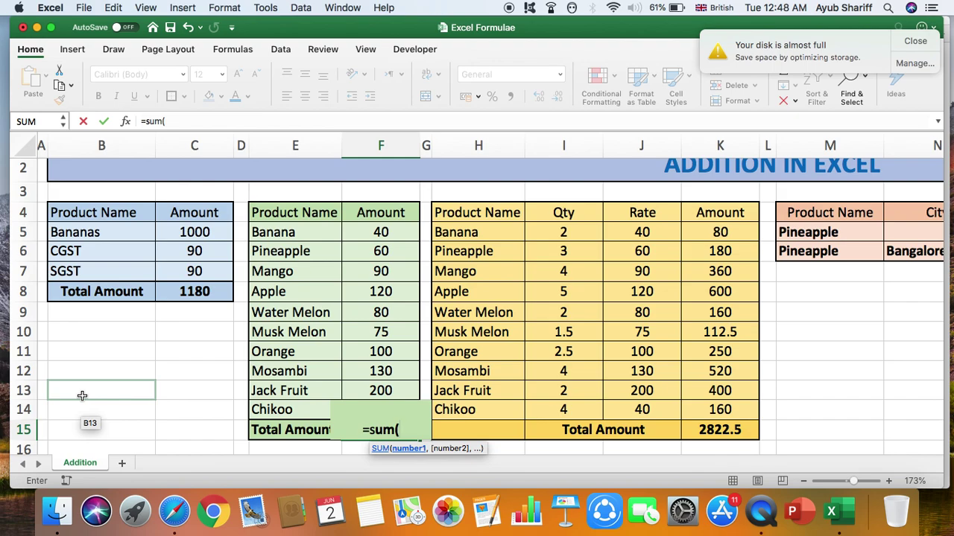
click(377, 234)
drag(377, 234, 387, 409)
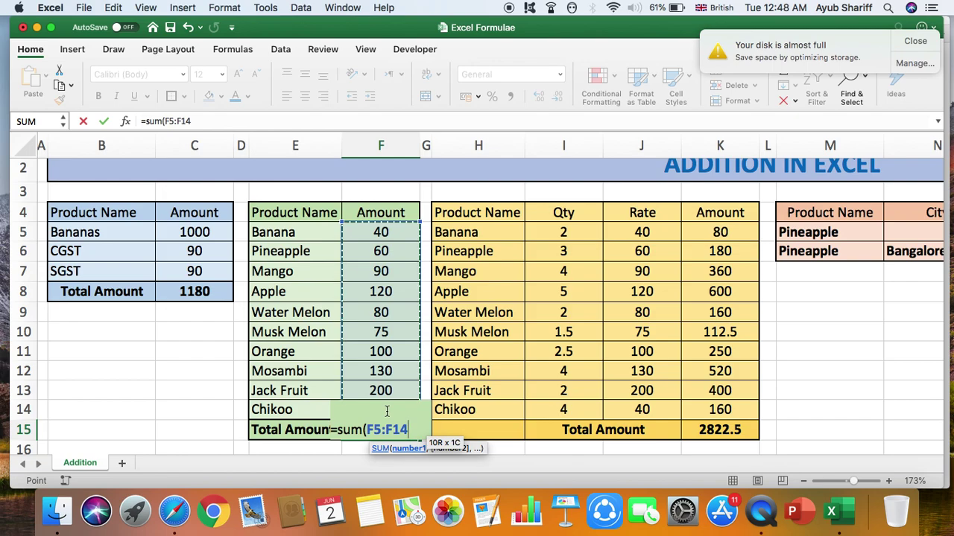
text())
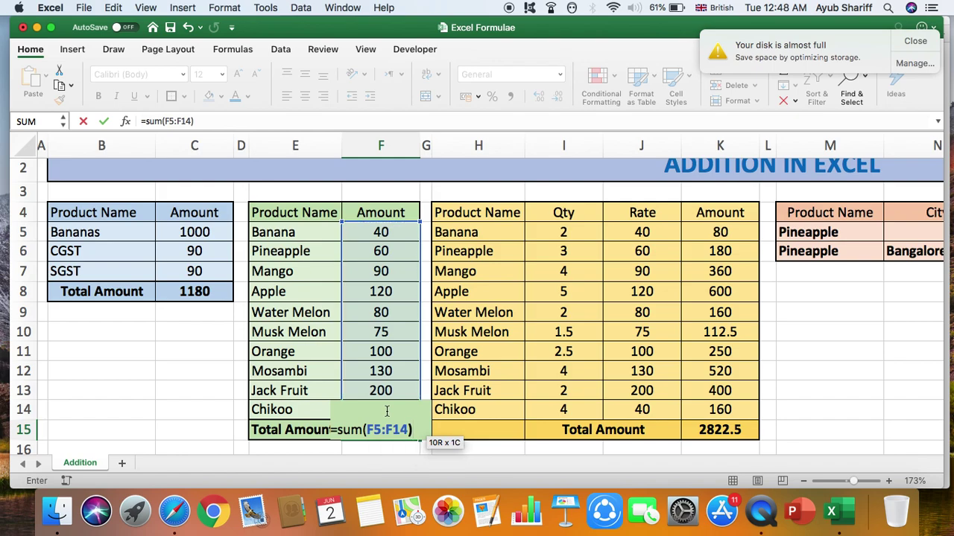
key(Return)
scroll(391, 410, down, 1)
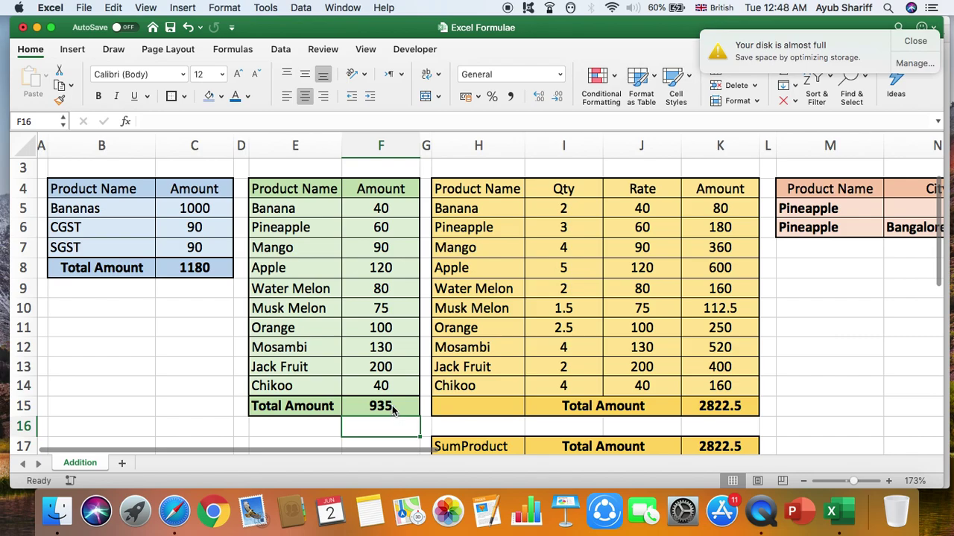
click(393, 409)
scroll(389, 354, up, 1)
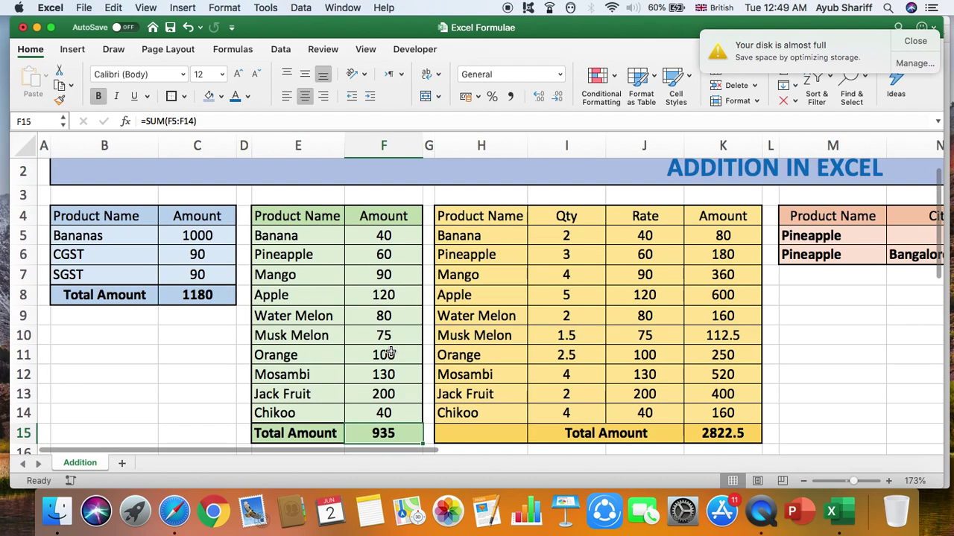
Check the sum of amounts F5:F14 by selecting the range and comparing it with the Total Amount in F15
scroll(389, 355, down, 2)
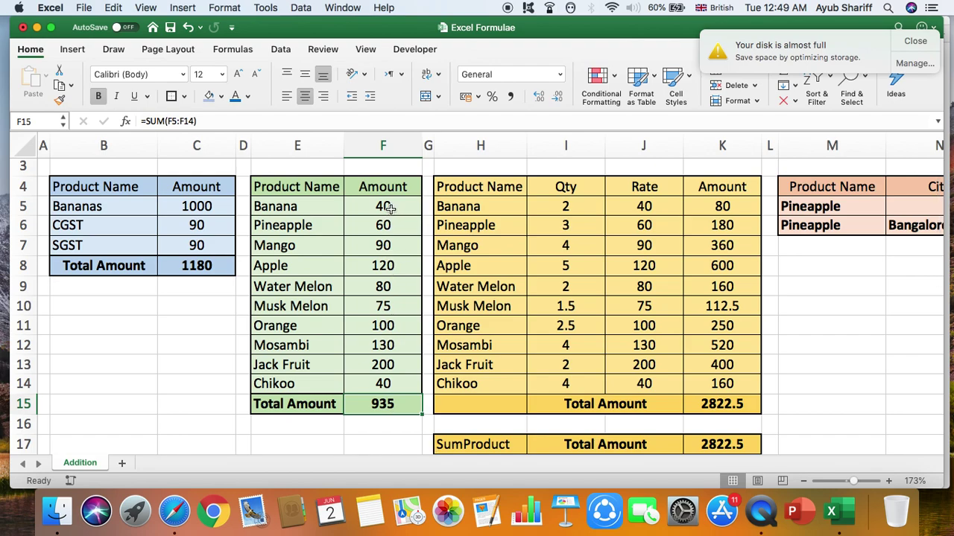
click(221, 364)
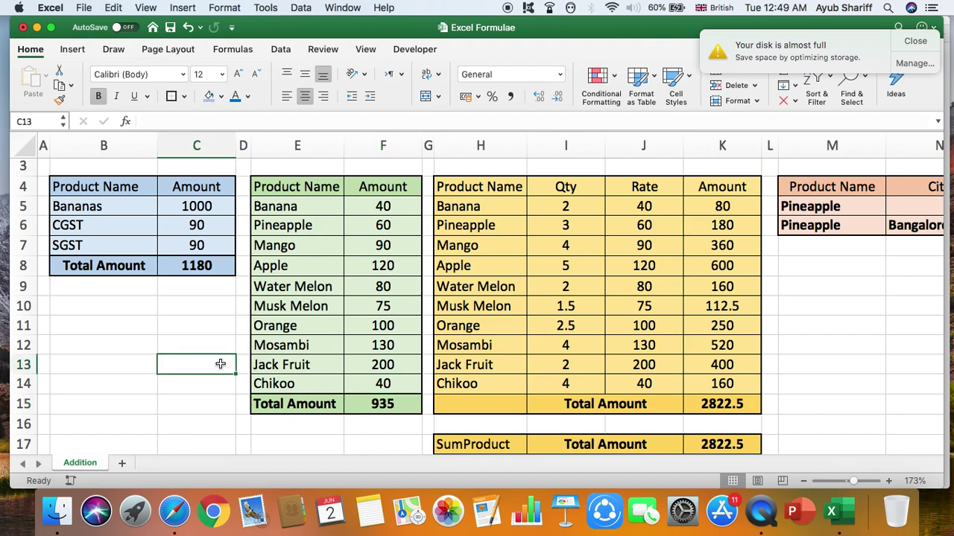
drag(377, 211, 385, 378)
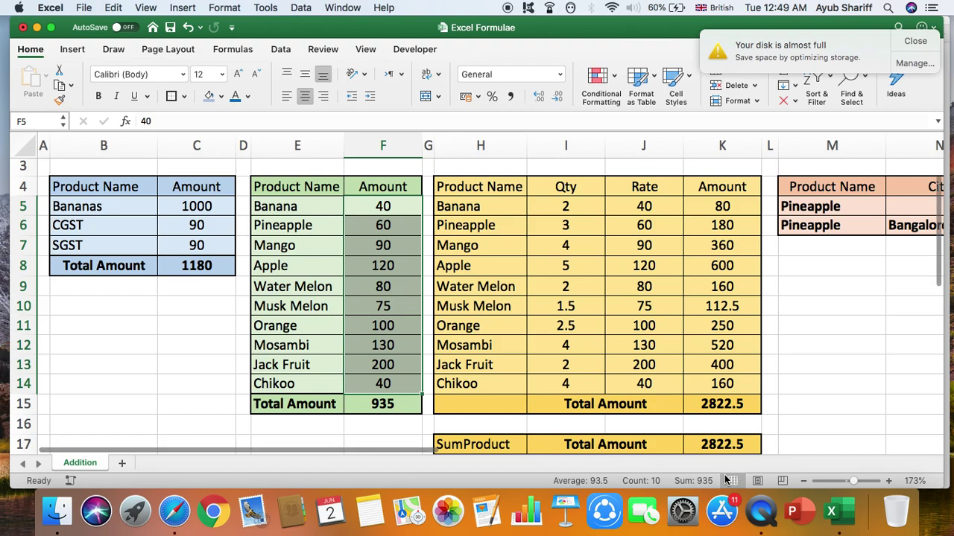
click(392, 403)
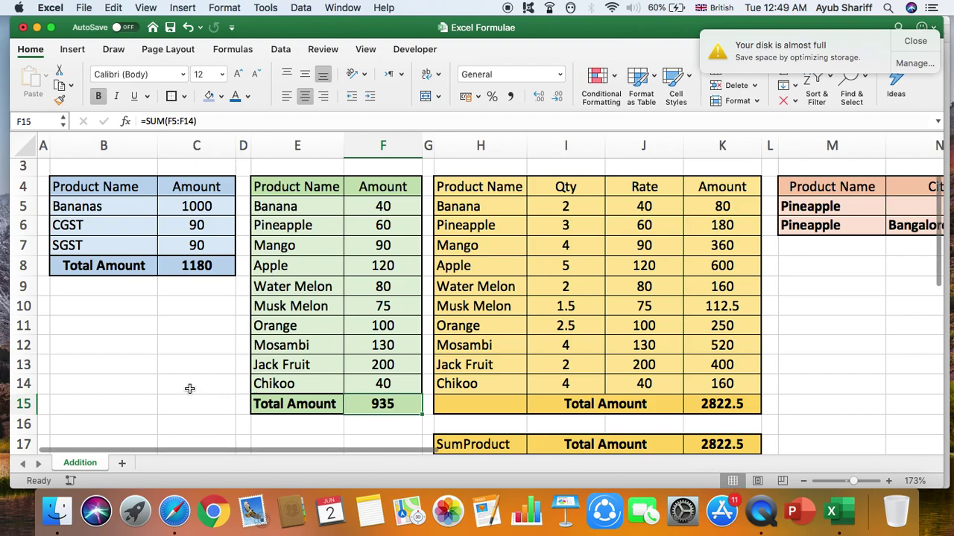
scroll(189, 388, right, 2)
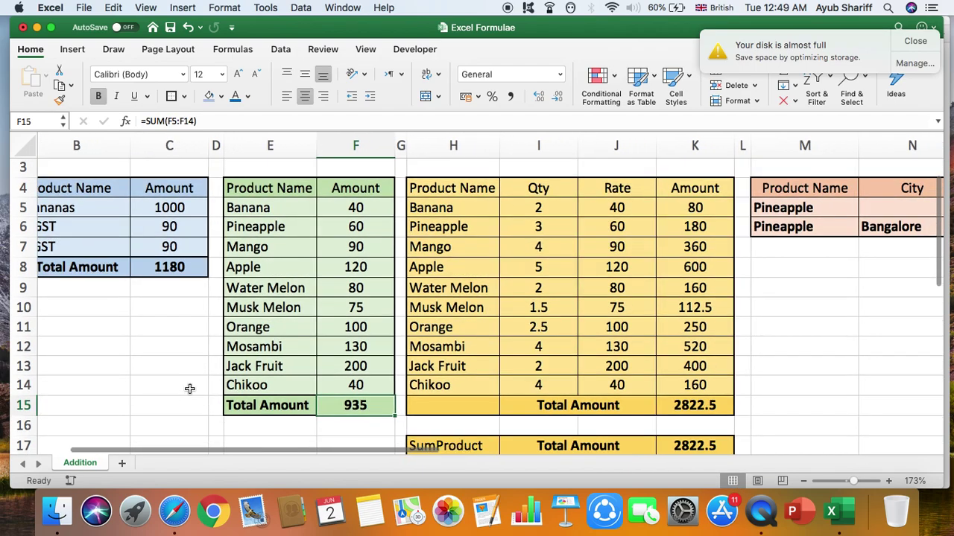
scroll(189, 388, up, 2)
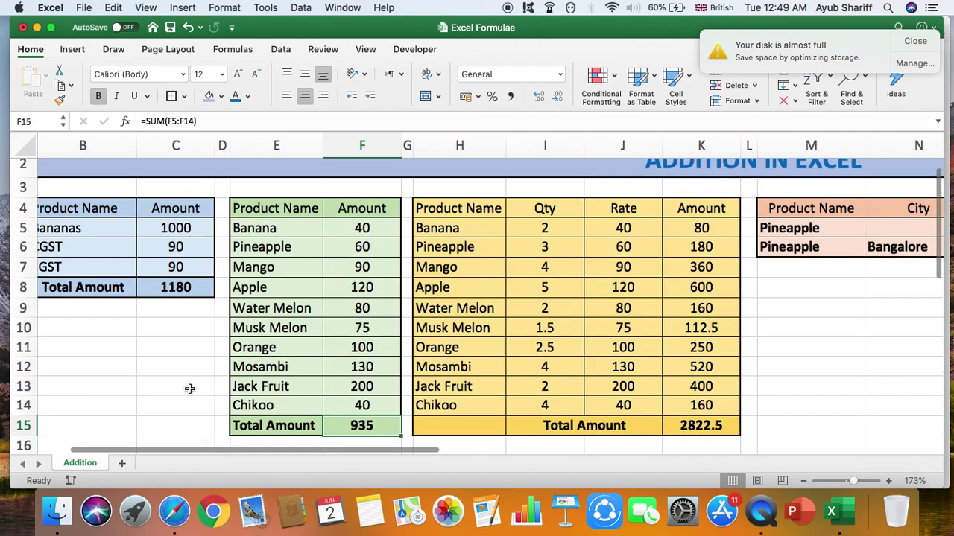
scroll(189, 388, down, 2)
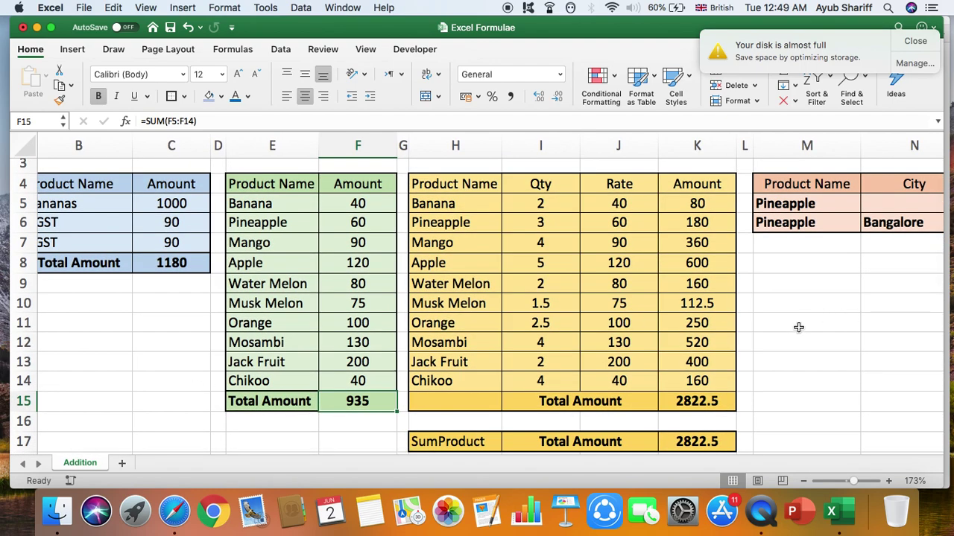
scroll(798, 328, up, 1)
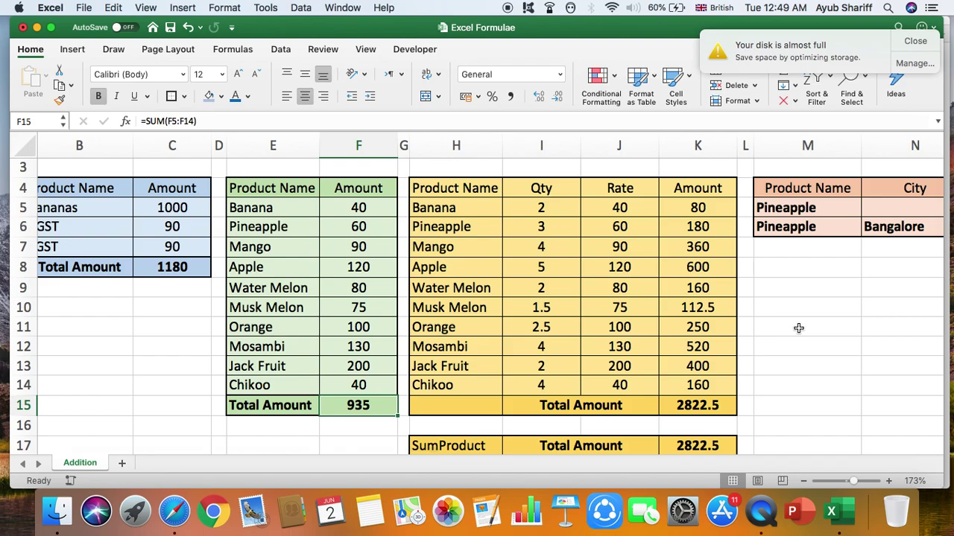
scroll(684, 231, up, 1)
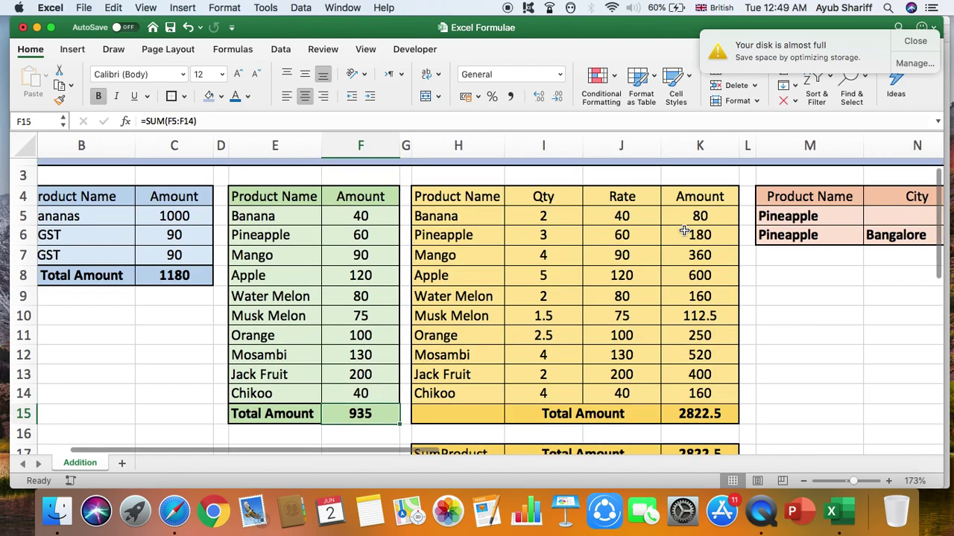
Re-enter the Banana Amount formula in cell K5 as =I5*J5 and fill it down through K14
scroll(684, 231, up, 2)
scroll(684, 231, down, 1)
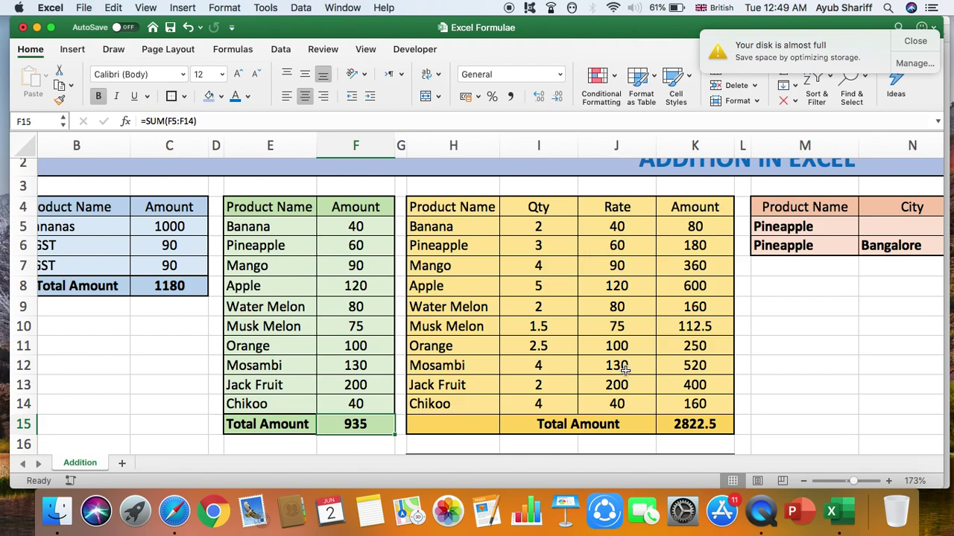
click(707, 233)
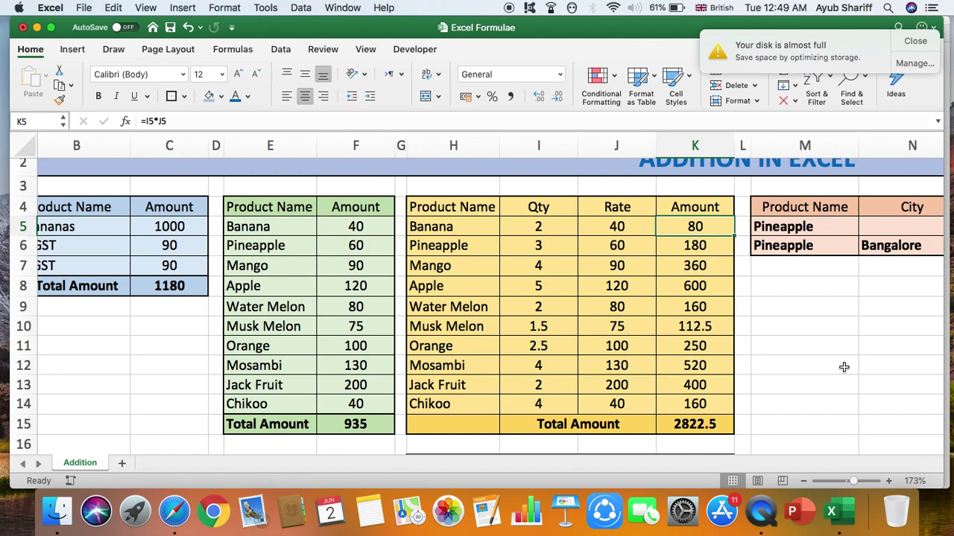
text(=)
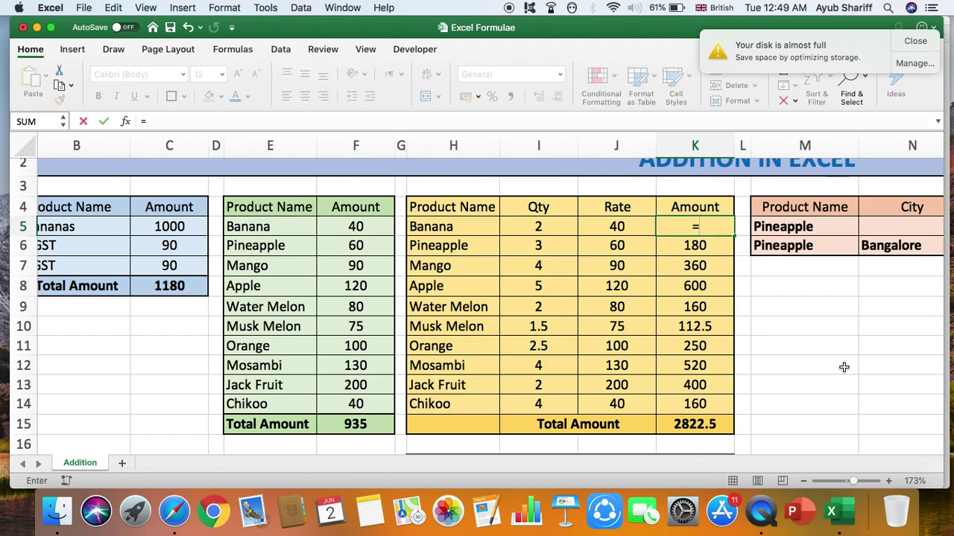
click(536, 227)
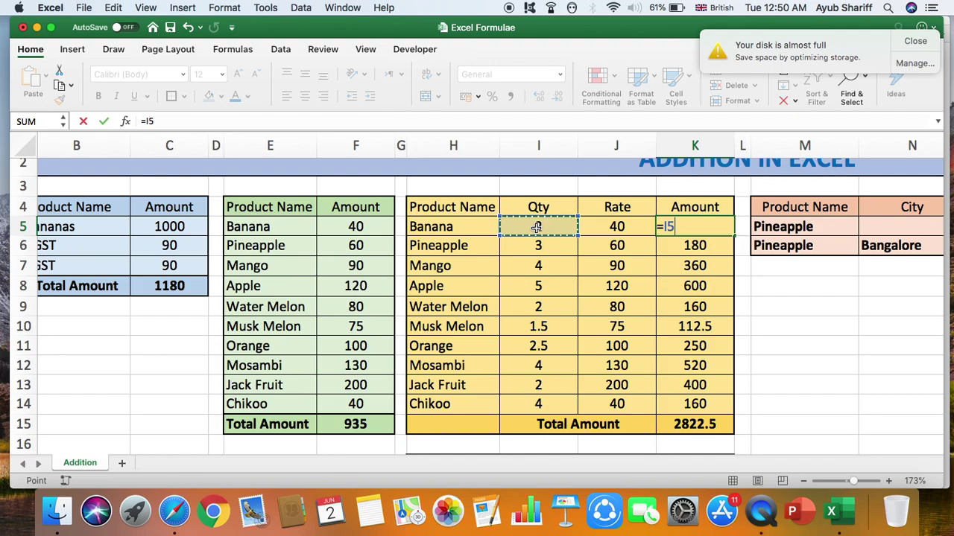
text(*)
click(621, 227)
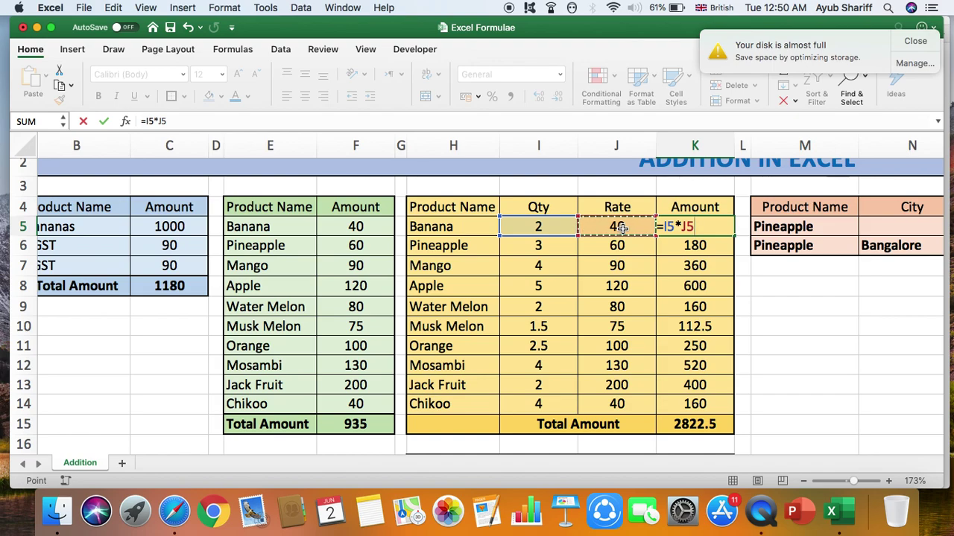
key(Return)
click(693, 226)
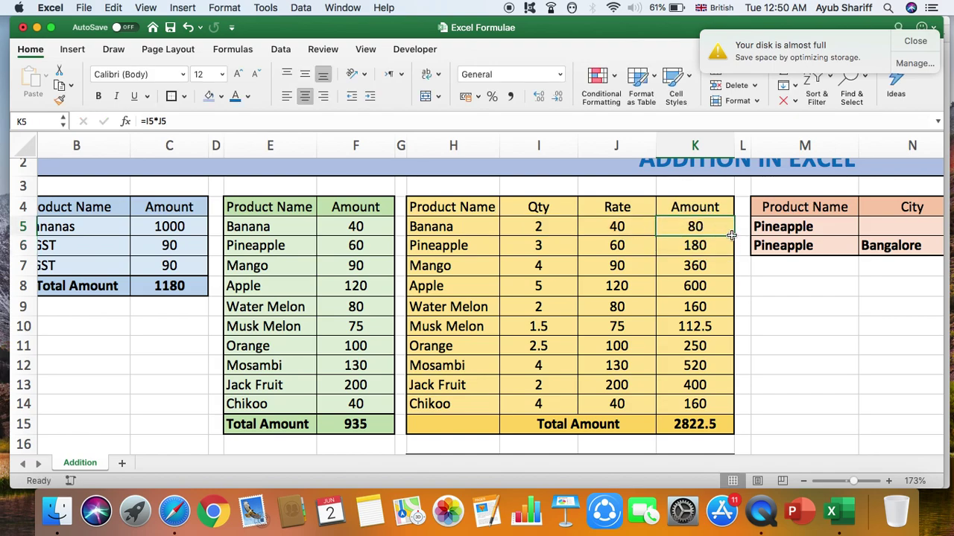
drag(735, 236, 734, 408)
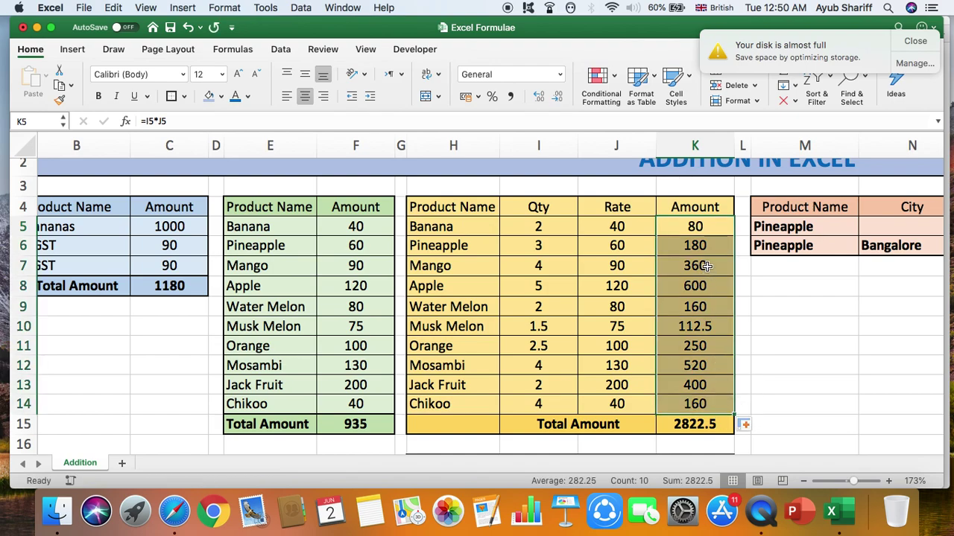
Clear the Amount cells K6:K14 of the yellow table and refill them by copying the K5 formula down
click(693, 226)
click(693, 246)
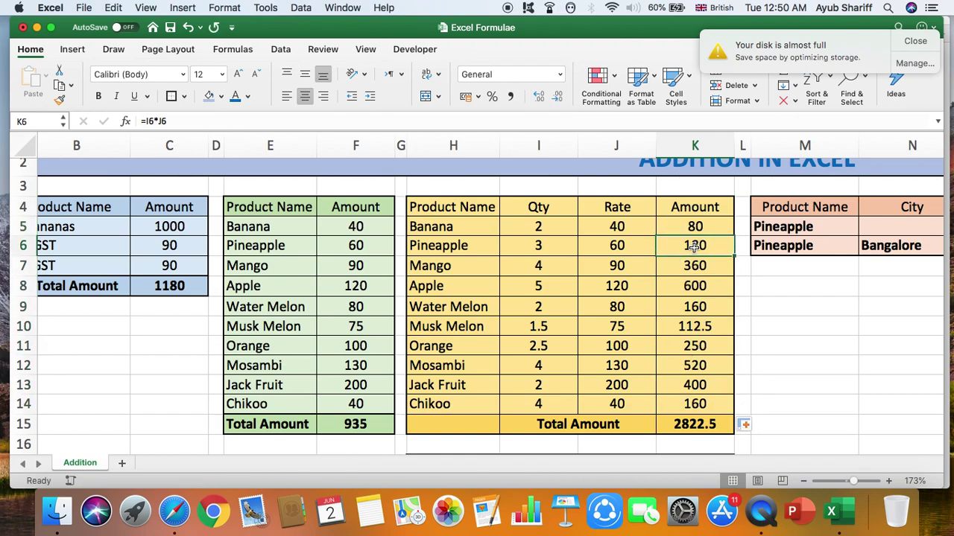
key(shift+Down)
key(shift+Down)
key(shift+Down)
key(shift+Down)
key(shift+Down)
key(shift+Down)
key(shift+Down)
key(shift+Down)
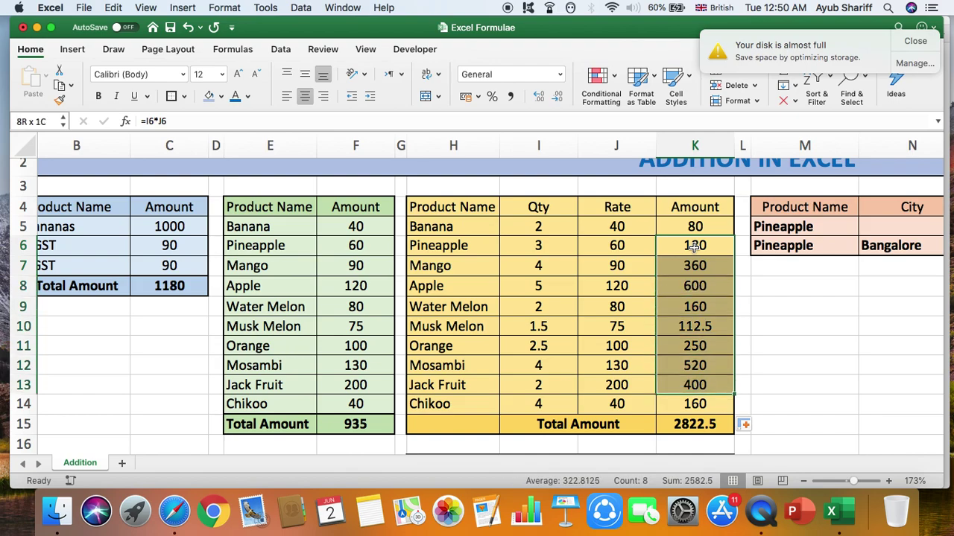
key(Delete)
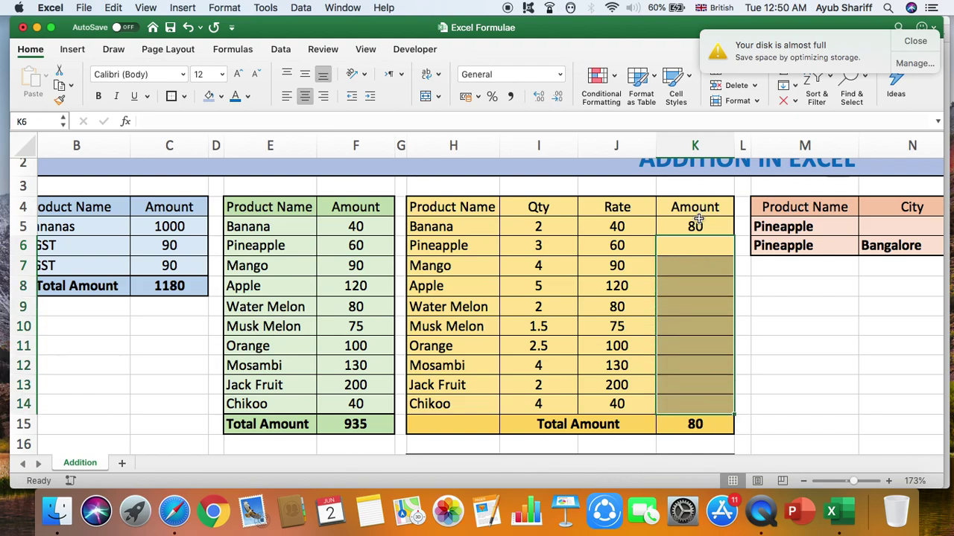
click(696, 224)
drag(734, 236, 731, 409)
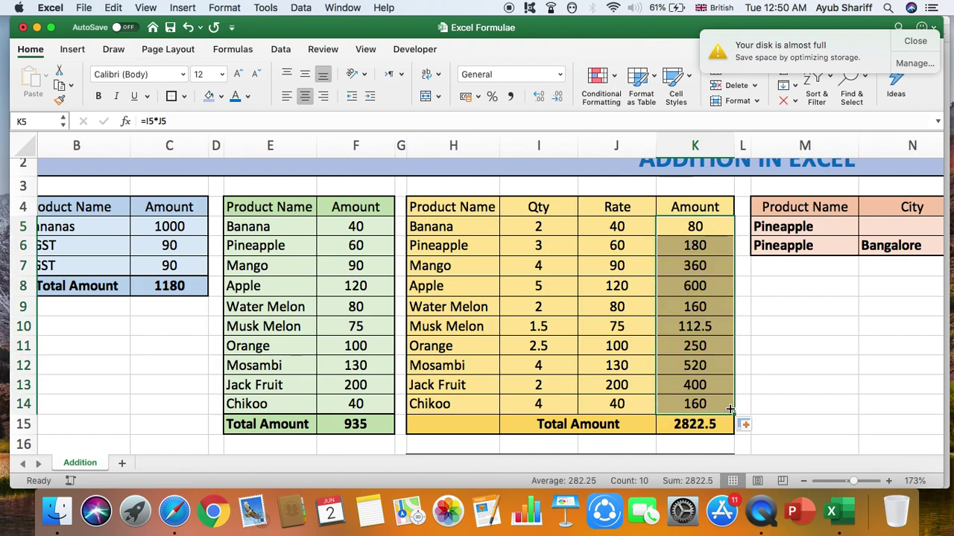
Re-enter the yellow table's Total Amount formula in cell K15 as =SUM(K5:K14)
click(693, 426)
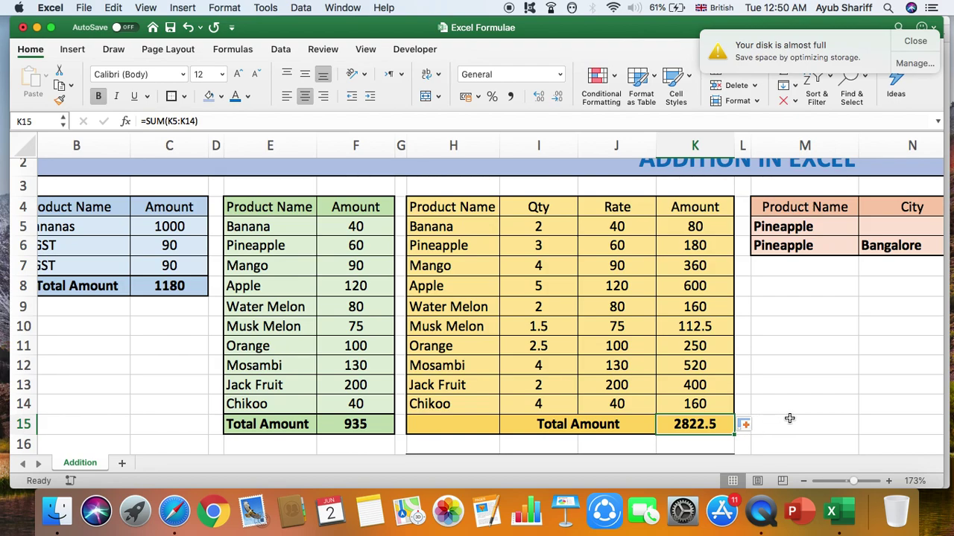
text(=sum()
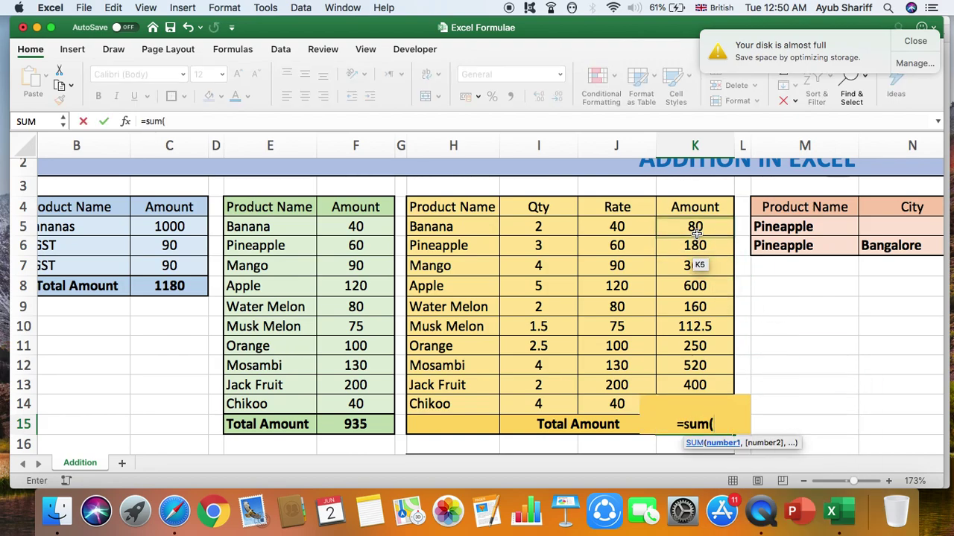
drag(695, 232, 712, 399)
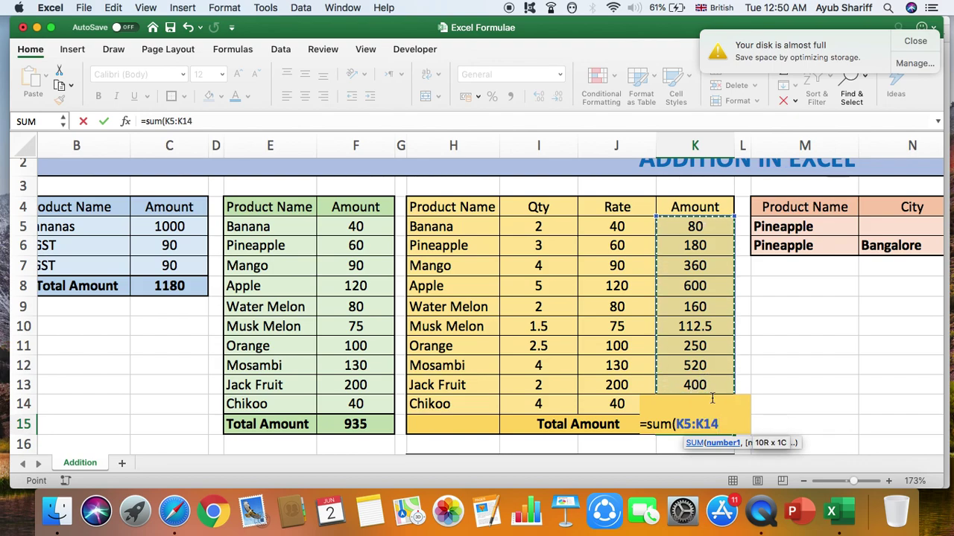
text())
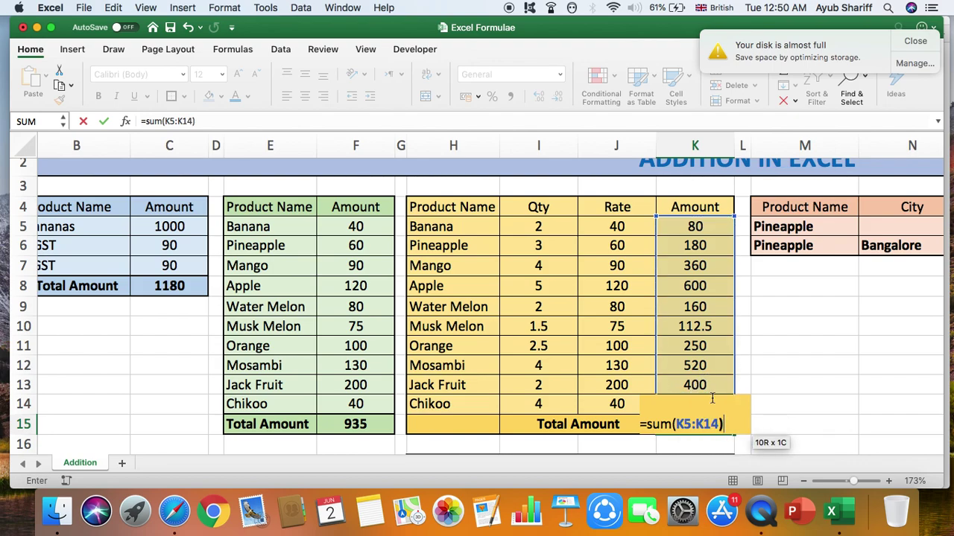
key(Return)
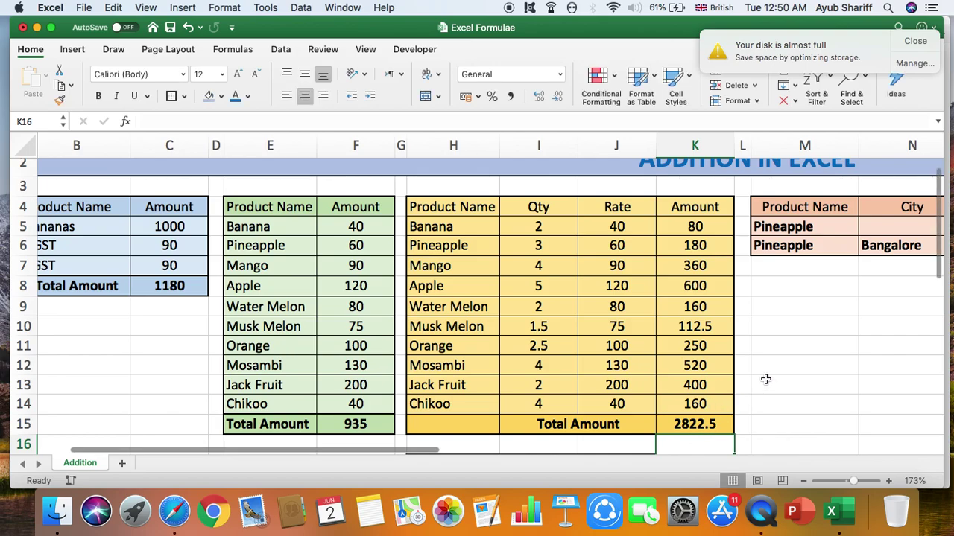
Re-enter the SumProduct Total Amount in cell K17 as =SUMPRODUCT(I5:I14*J5:J14), multiplying the Qty range by the Rate range
scroll(760, 374, down, 2)
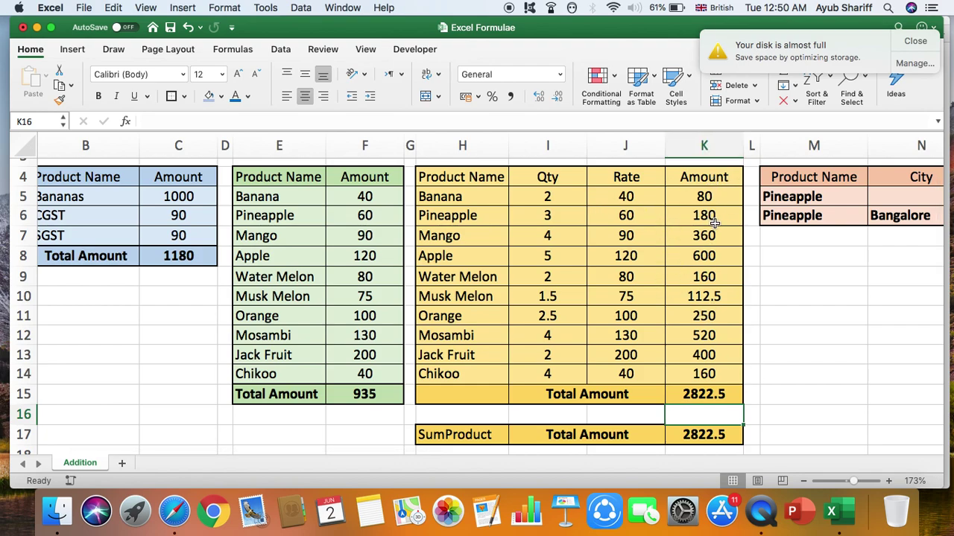
click(693, 435)
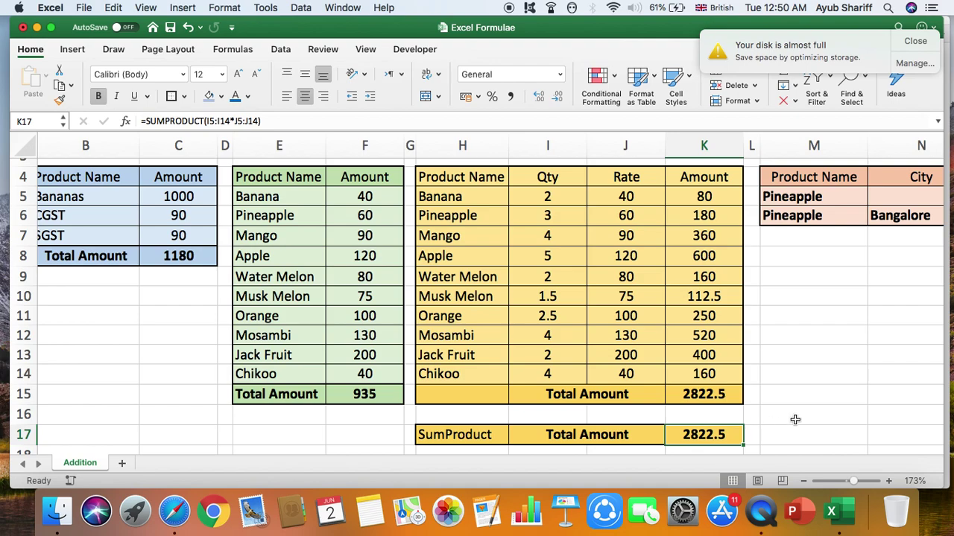
key(ctrl+u)
key(super+a)
text(=)
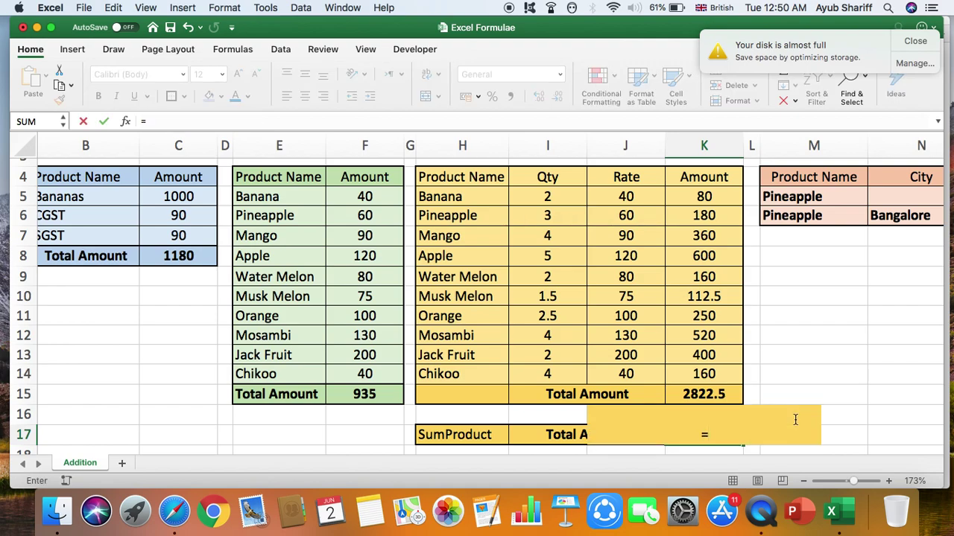
text(sum)
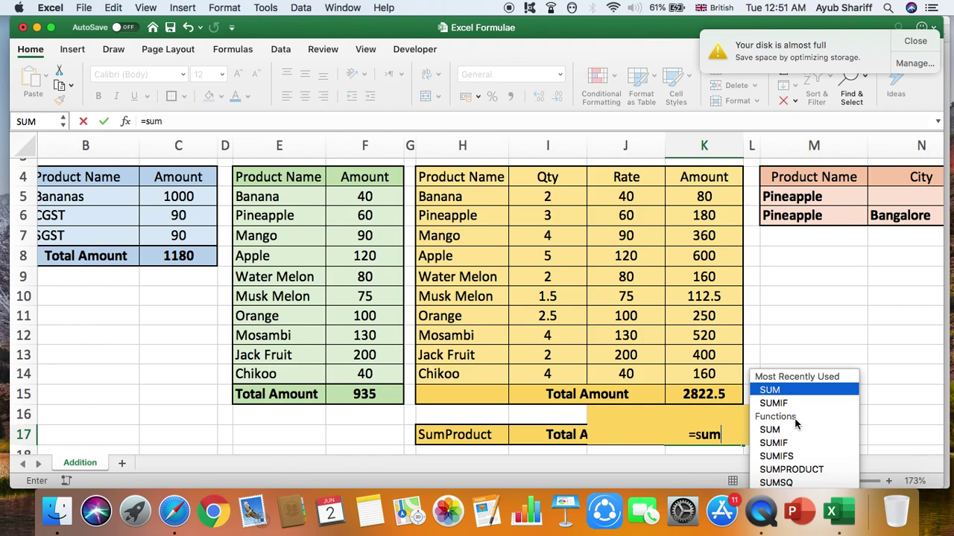
text(produt)
key(BackSpace)
text(t)
key(BackSpace)
key(BackSpace)
key(BackSpace)
key(BackSpace)
text(ct)
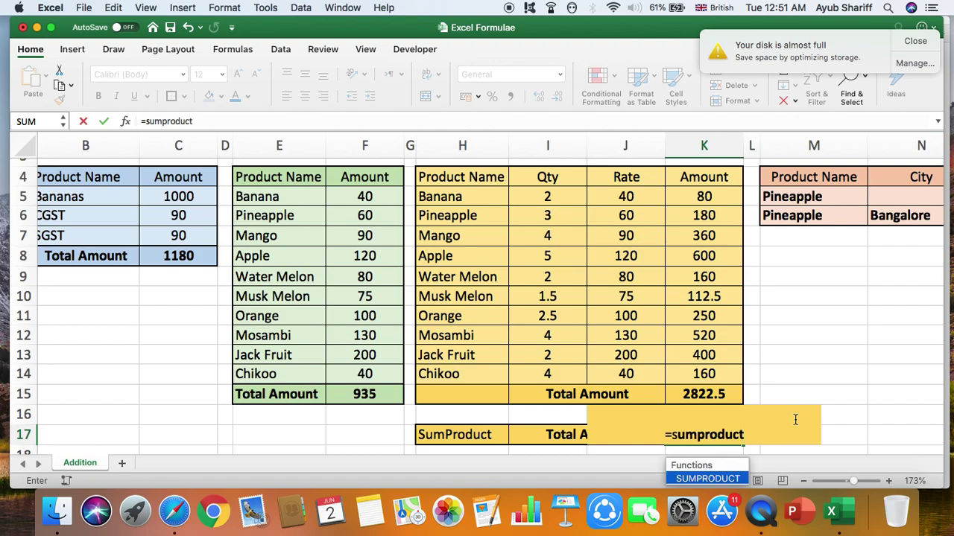
text(()
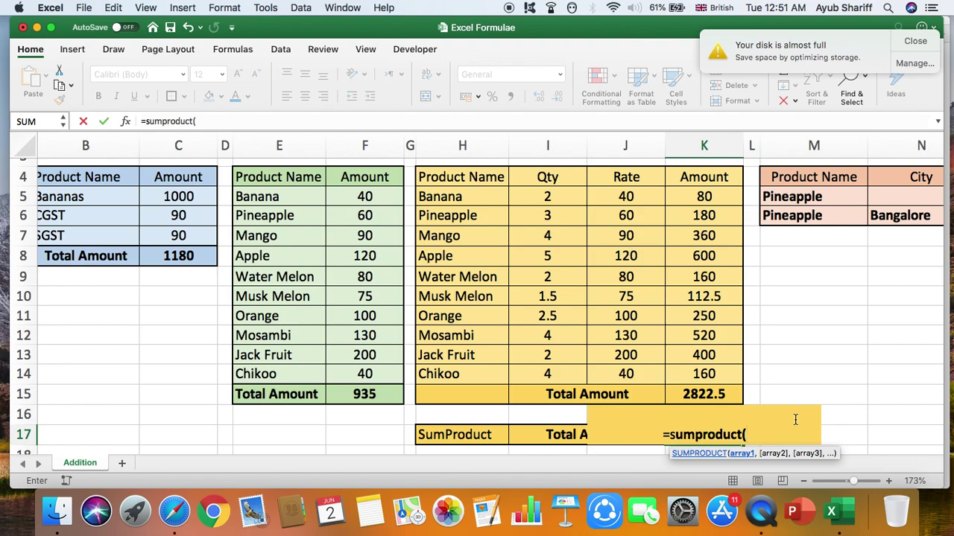
click(548, 195)
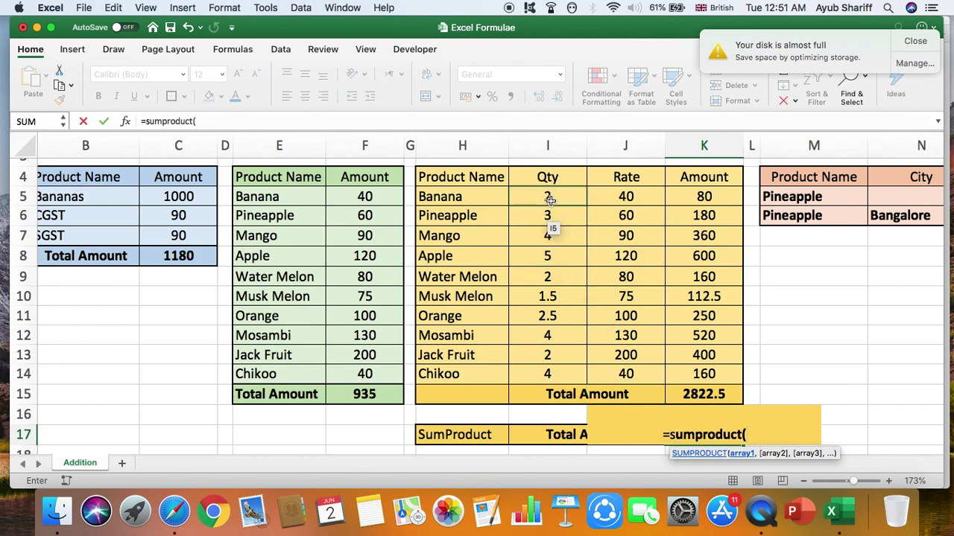
drag(550, 200, 556, 369)
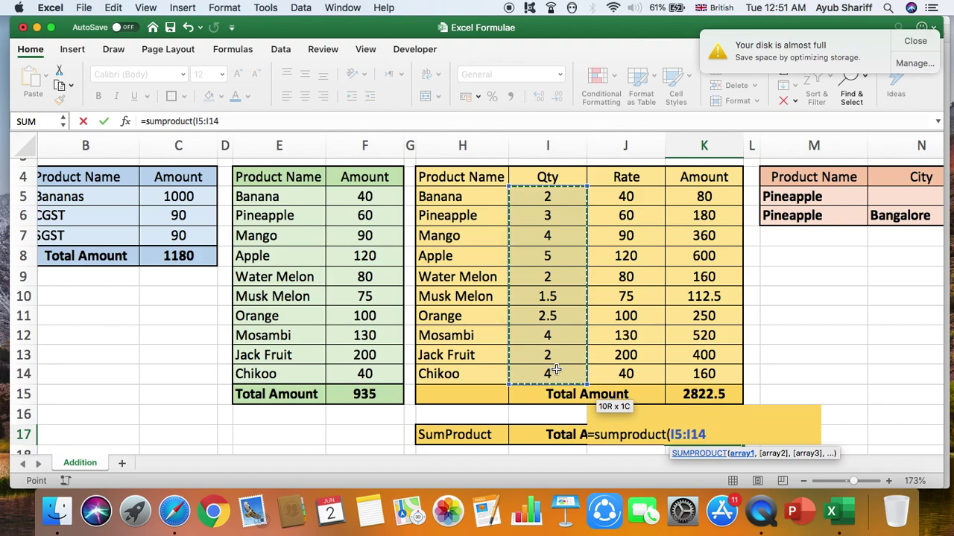
text(*)
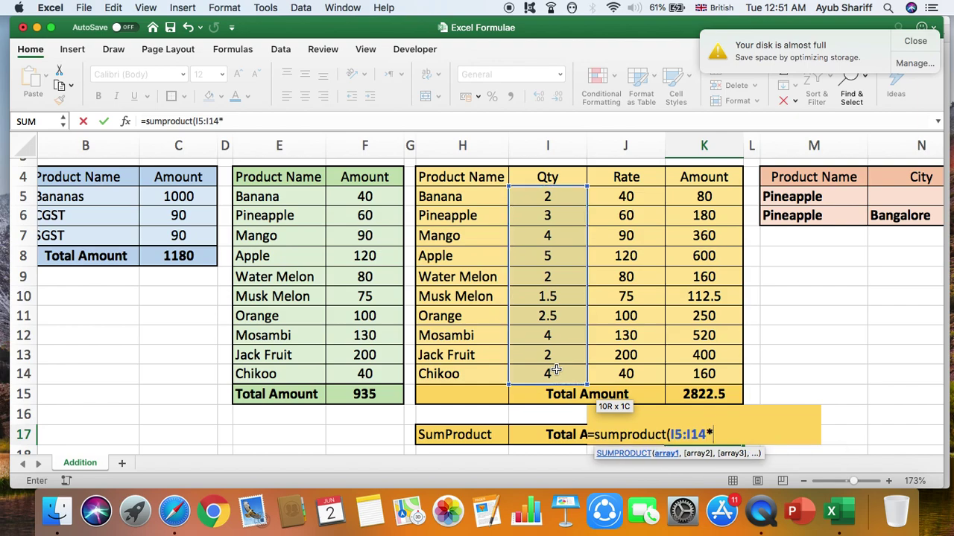
drag(633, 196, 643, 373)
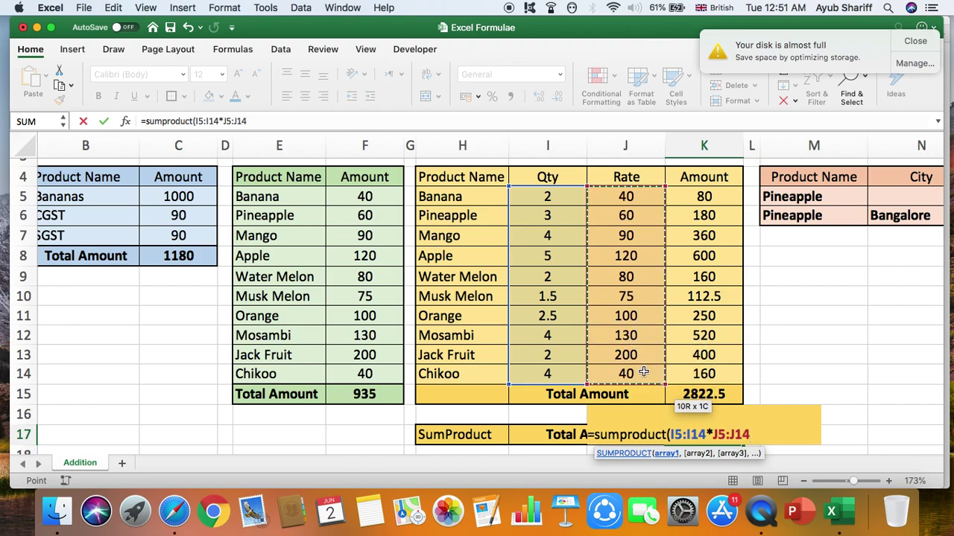
text())
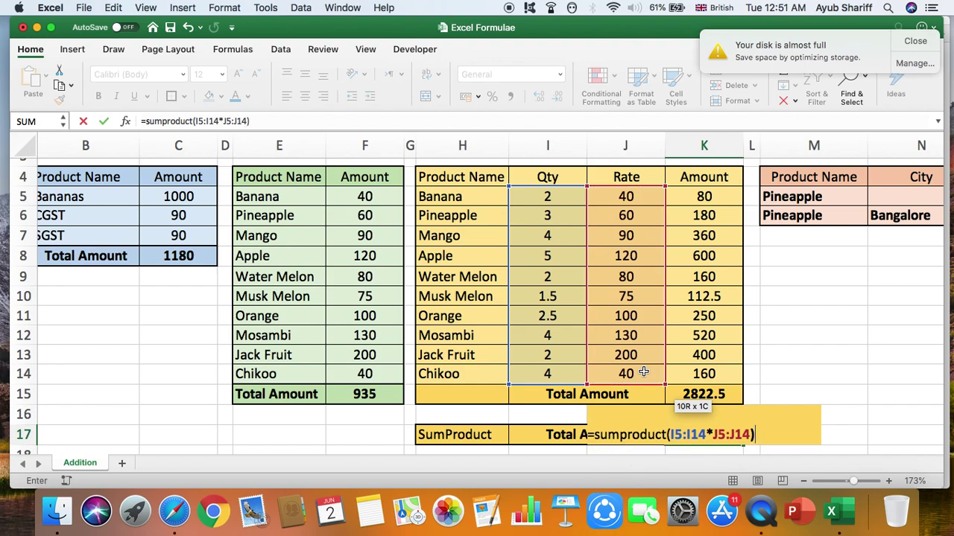
key(Return)
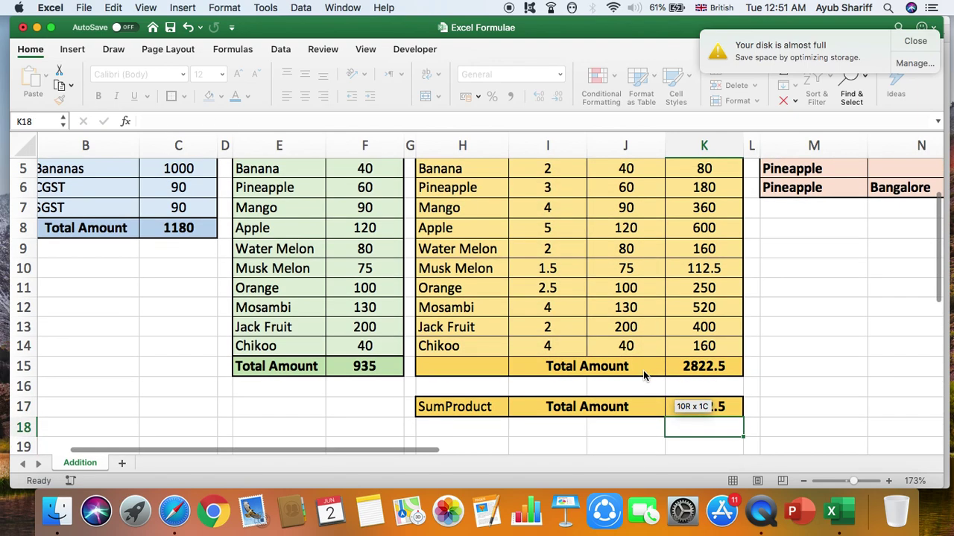
Compare the SUM total in cell K15 with the SUMPRODUCT total in cell K17
click(721, 370)
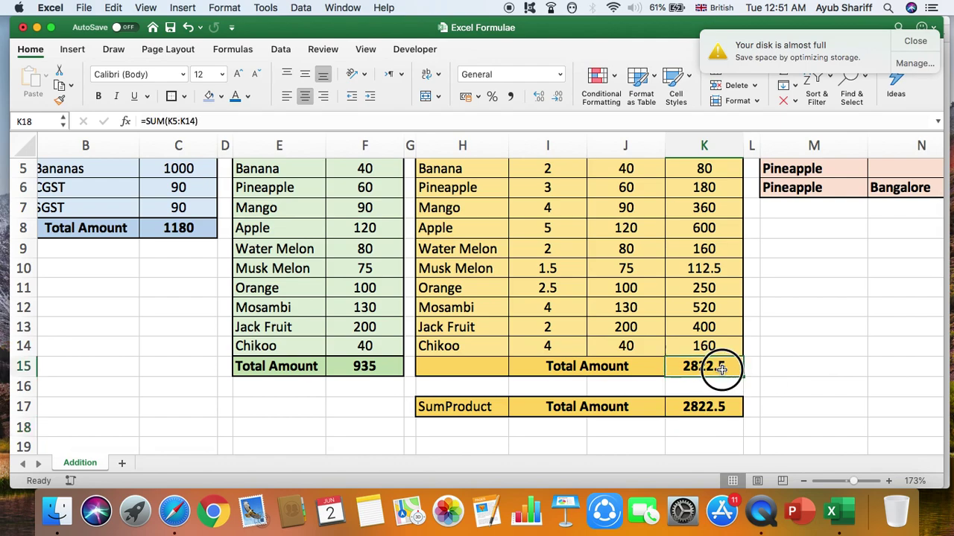
click(728, 403)
click(768, 388)
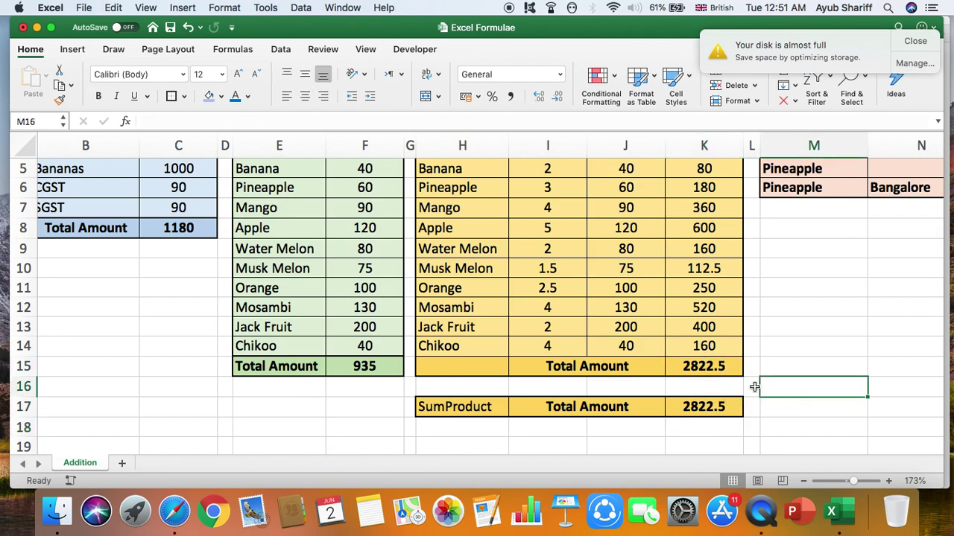
click(719, 366)
click(721, 411)
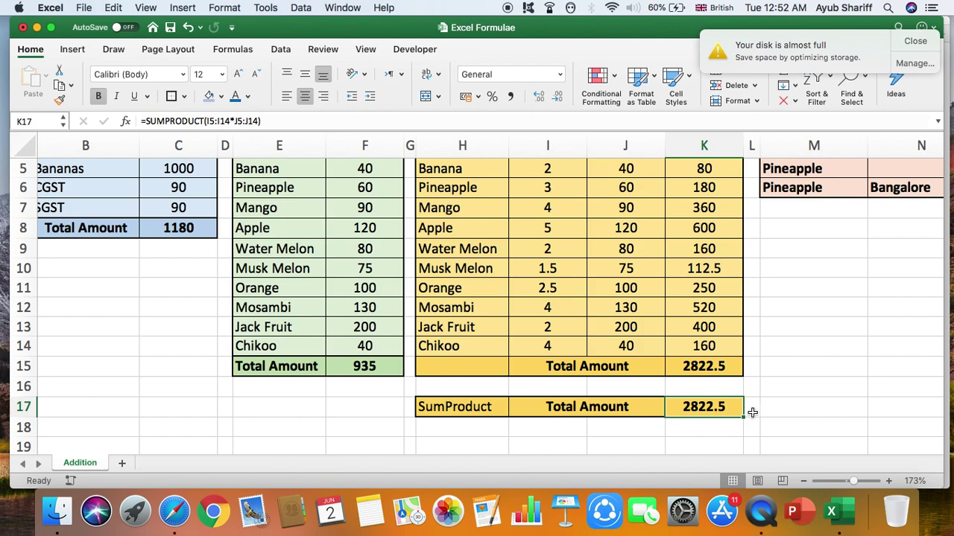
Clear the Amount cells O5 and O6 in the small Product Name and City summary table
scroll(727, 407, up, 1)
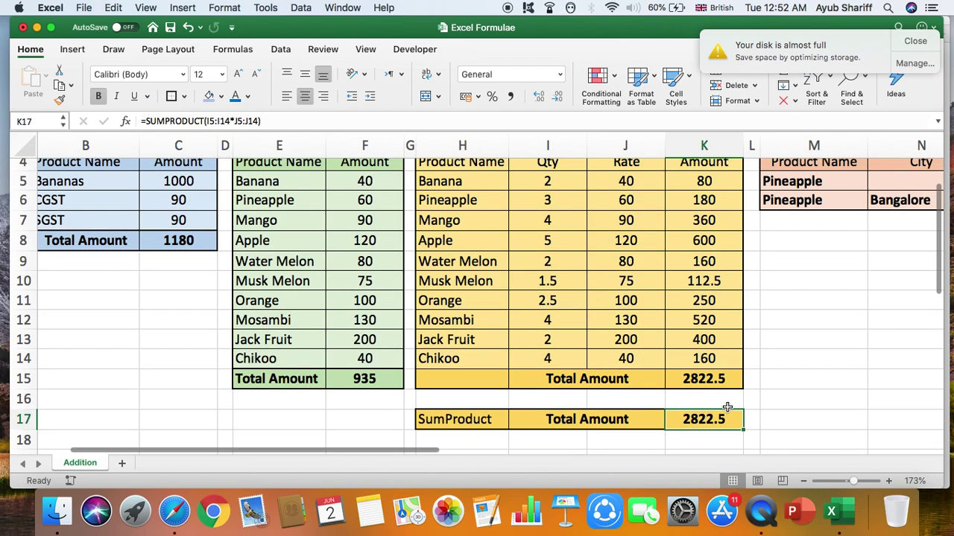
scroll(860, 326, right, 8)
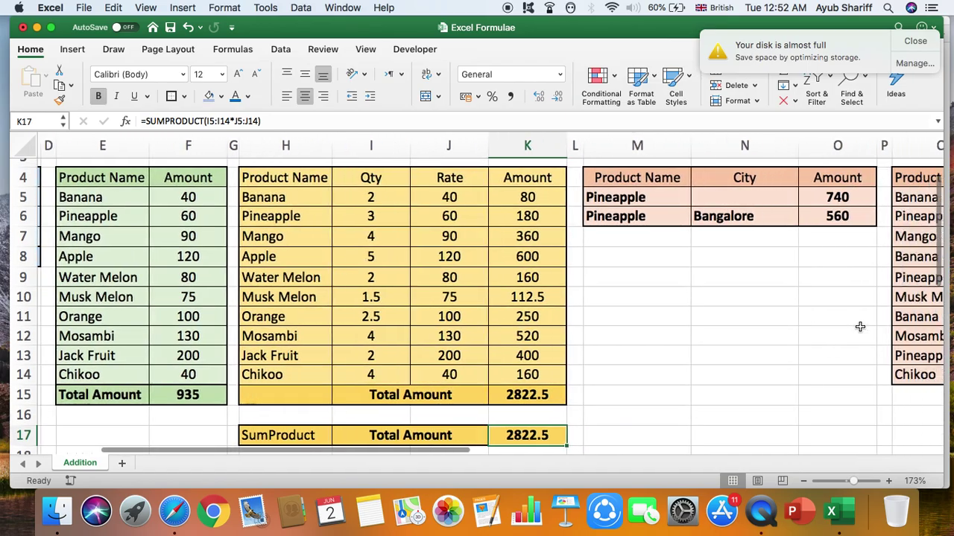
scroll(860, 326, right, 4)
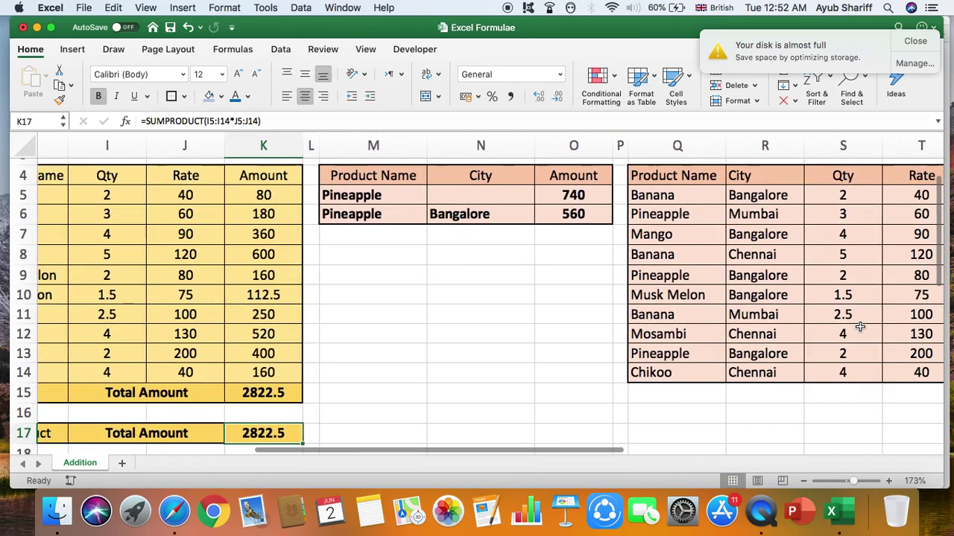
scroll(860, 326, right, 2)
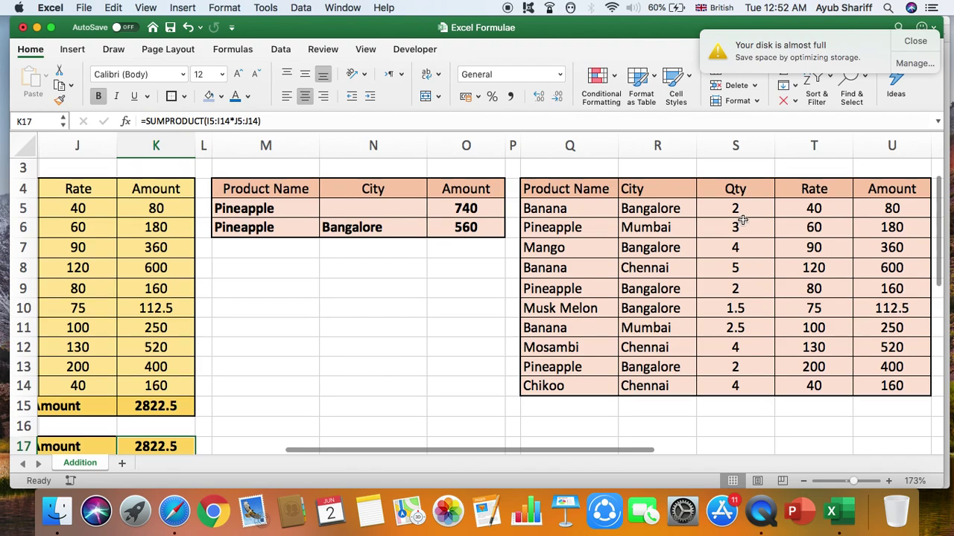
click(456, 208)
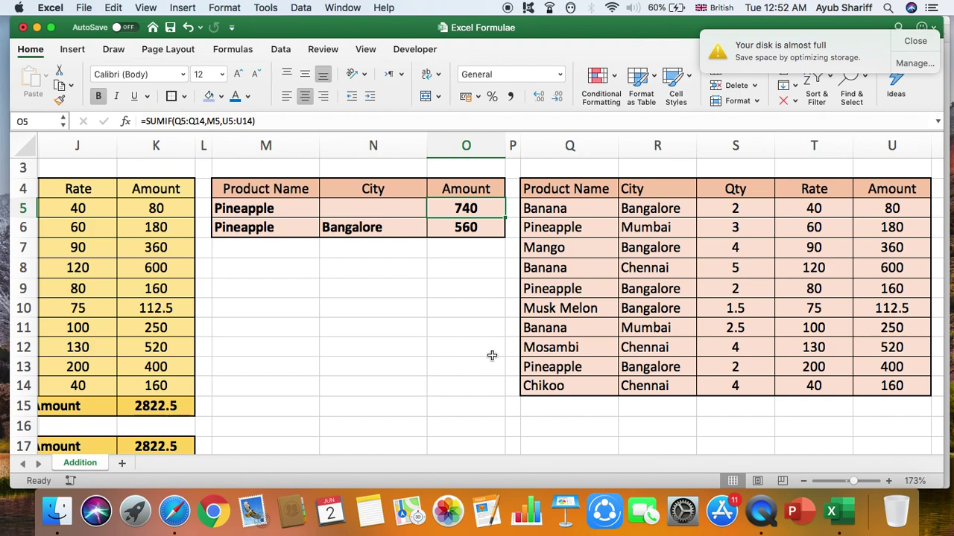
key(super+z)
key(Down)
key(Delete)
key(Up)
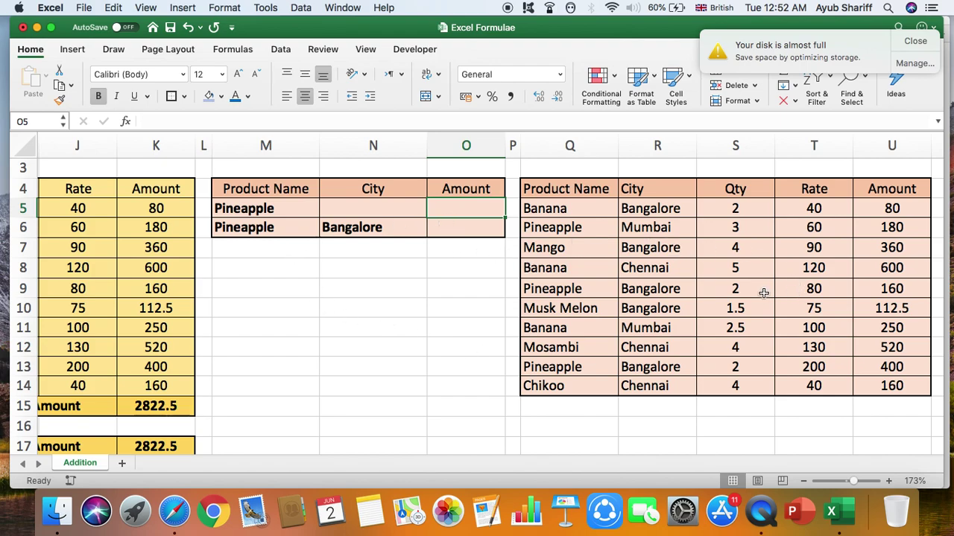
Examine the Pineapple rows of the city-wise product table and their Amount values in column U
click(897, 227)
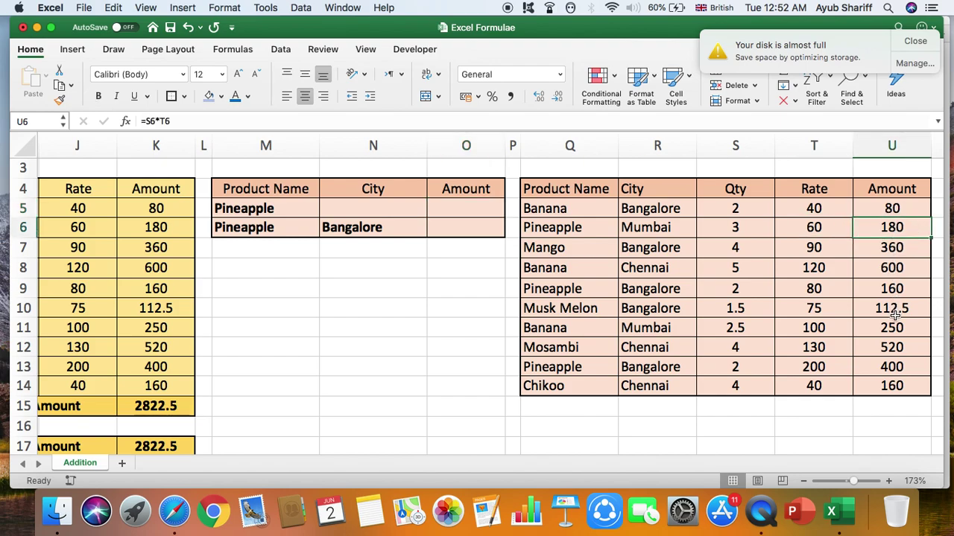
click(577, 227)
click(568, 290)
click(568, 368)
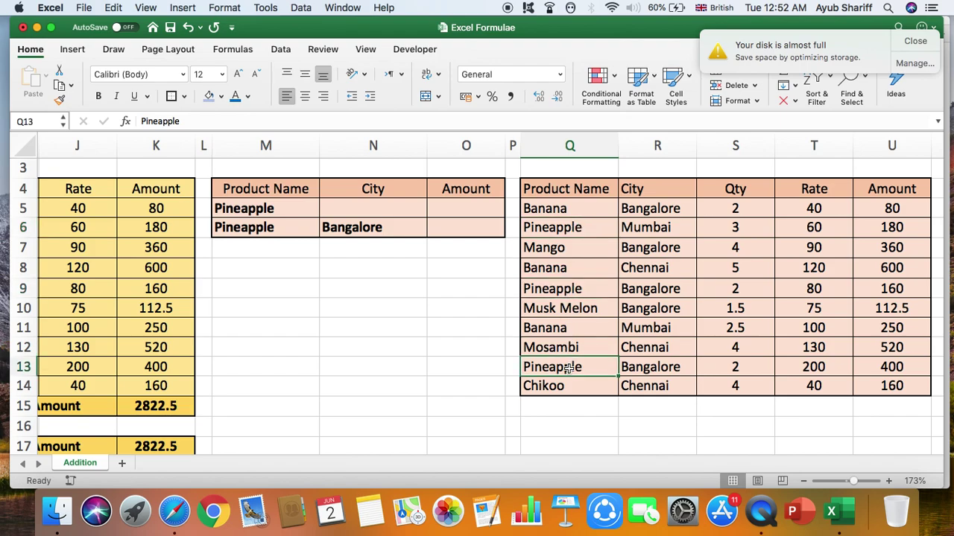
click(572, 227)
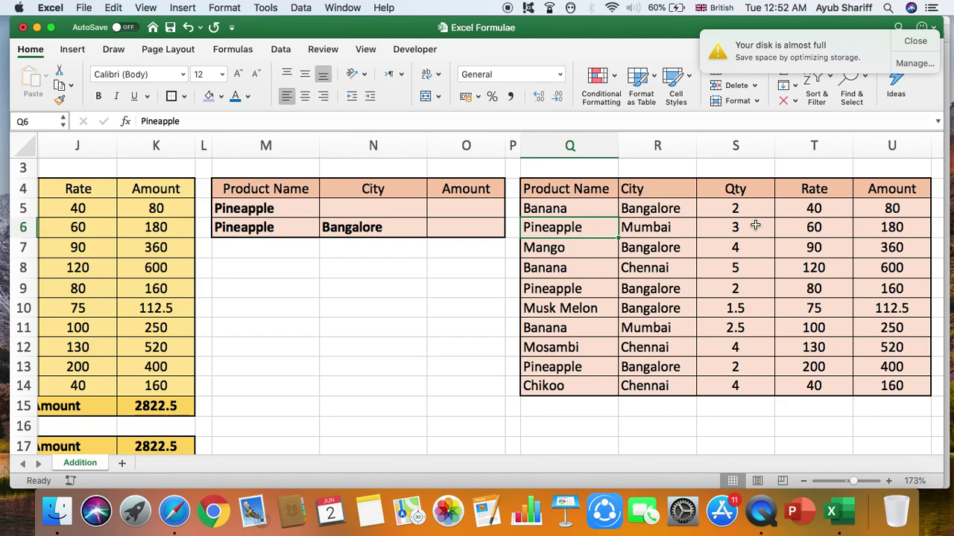
click(882, 227)
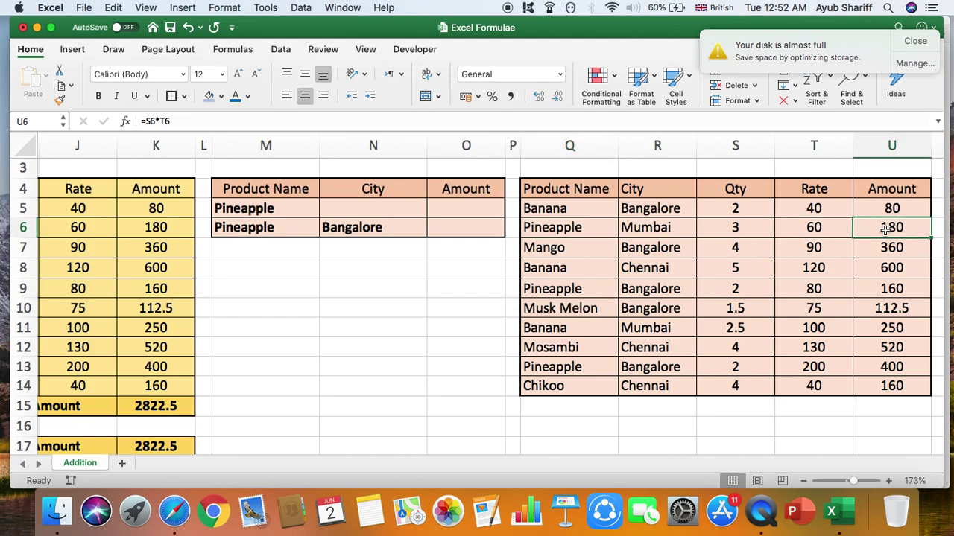
click(892, 293)
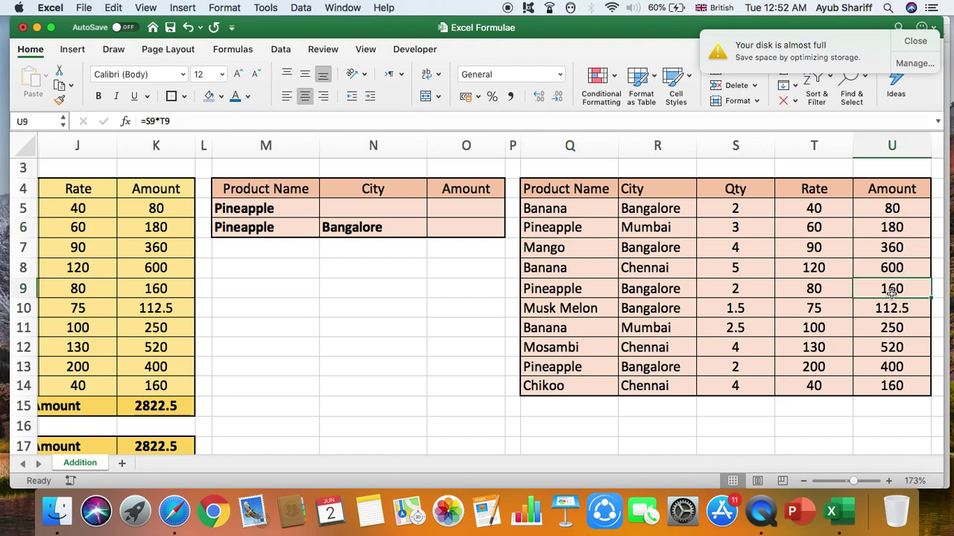
click(891, 367)
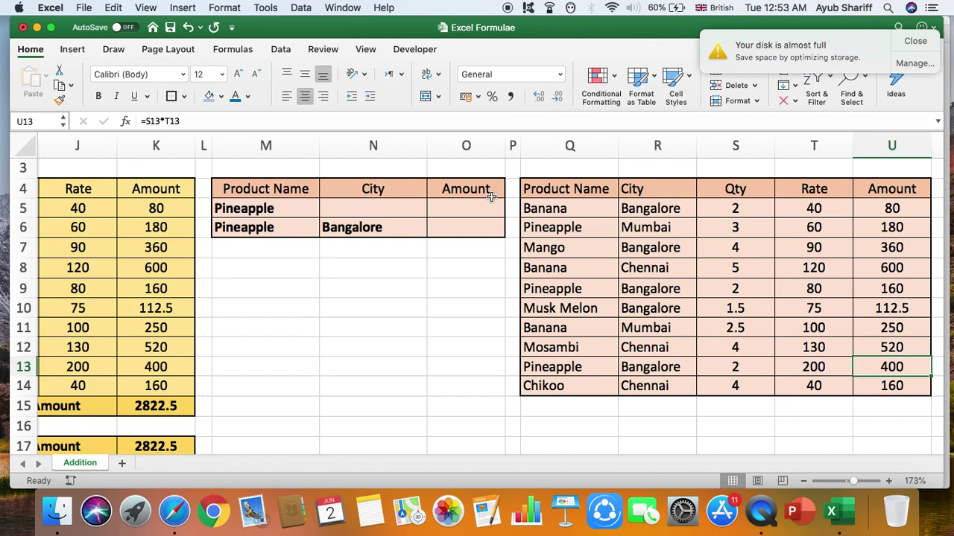
Enter the Pineapple total in cell O5 as =SUMIF(Q5:Q14,M5,U5:U14), matching product names and adding the Amount range
click(467, 208)
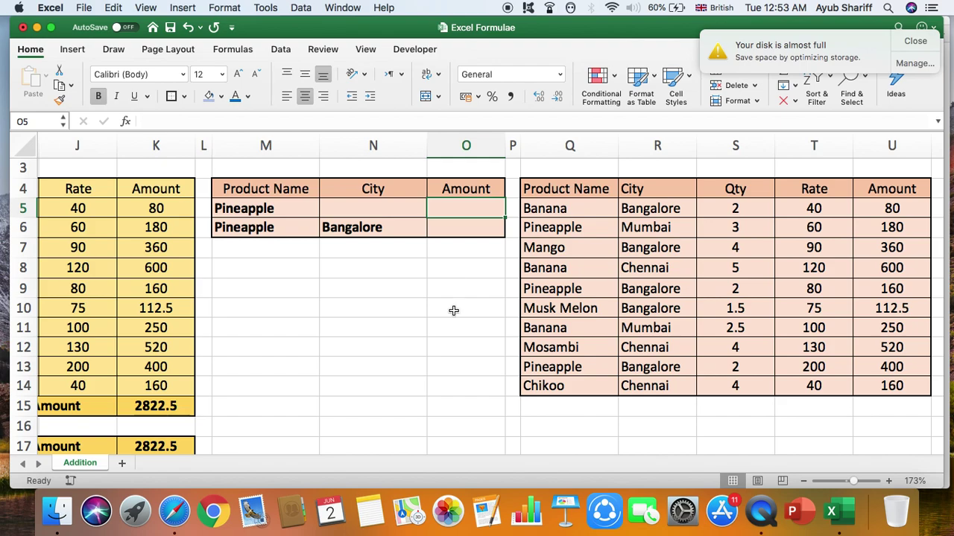
text(=)
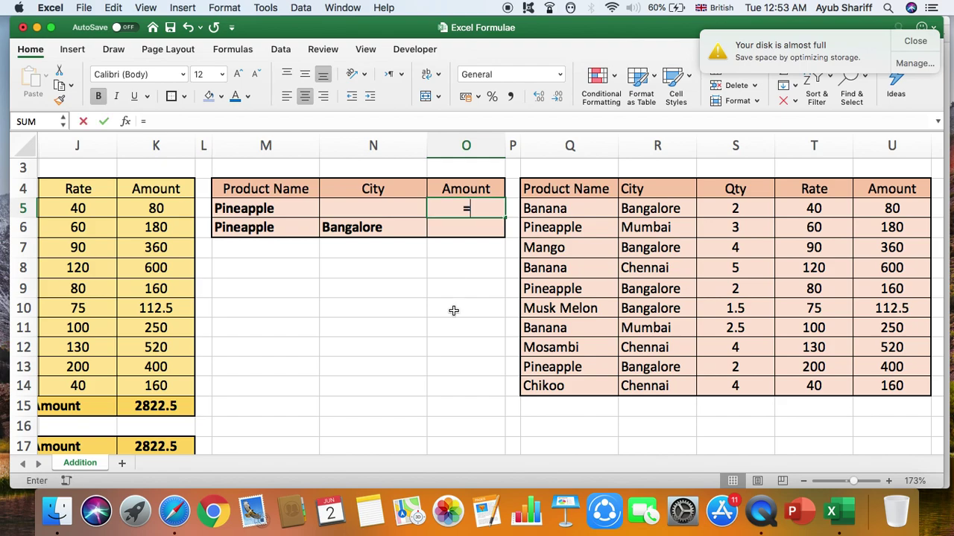
text(sum)
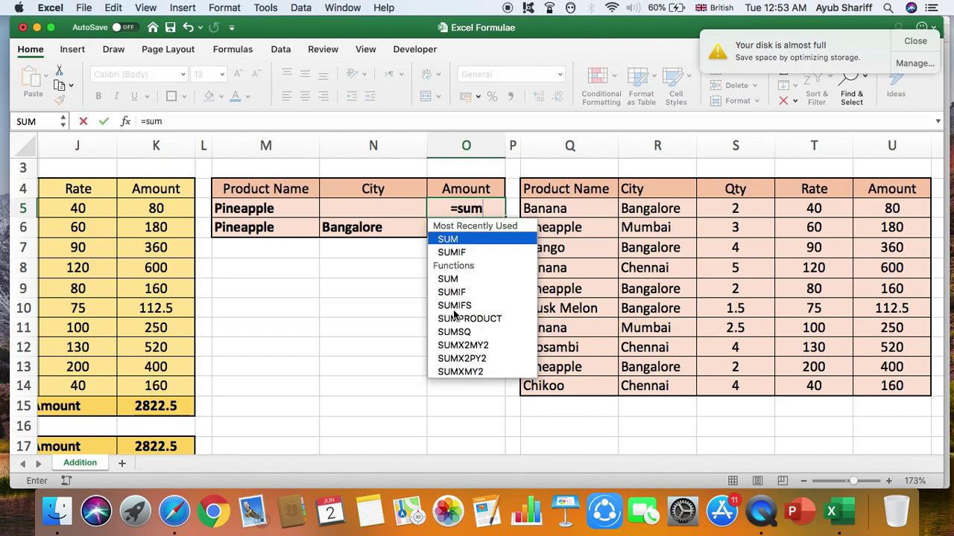
text(if()
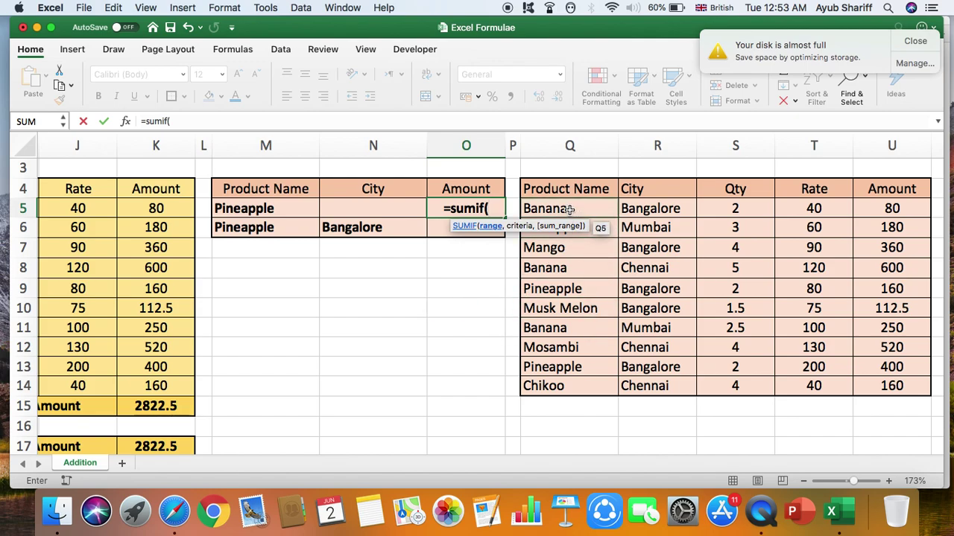
drag(568, 210, 577, 386)
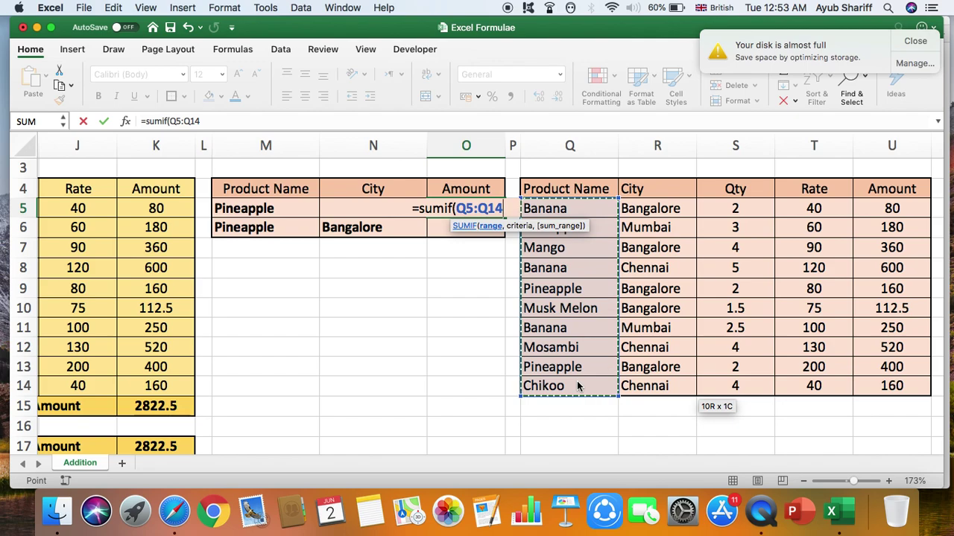
text(,)
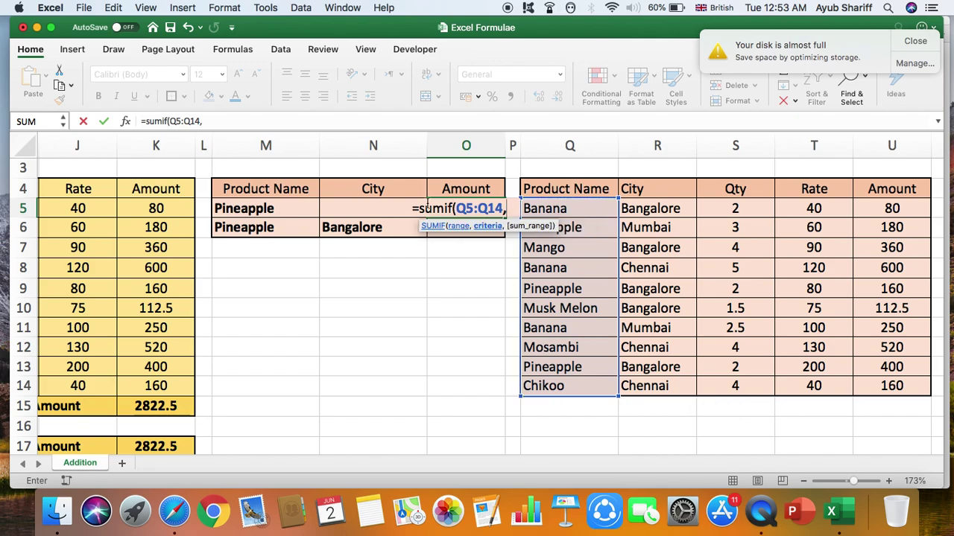
click(268, 211)
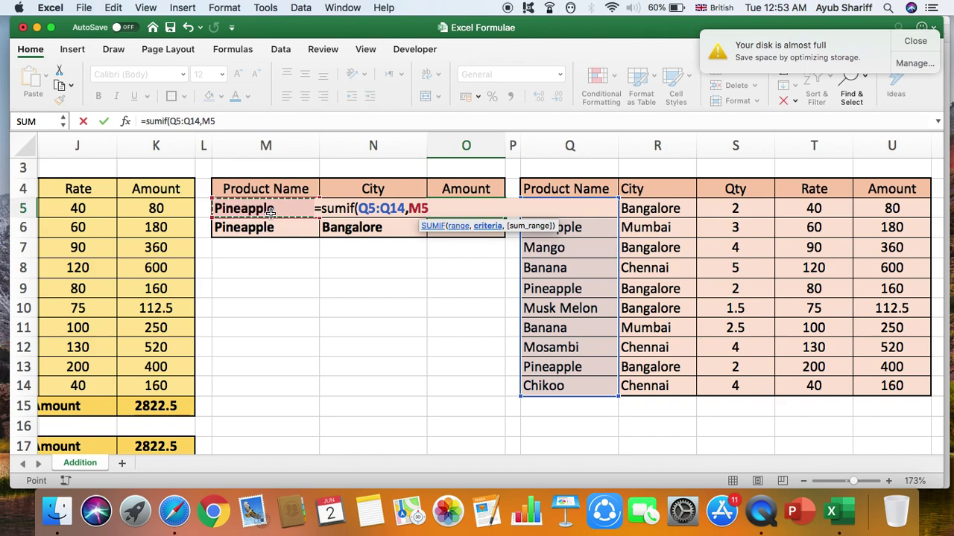
text(,)
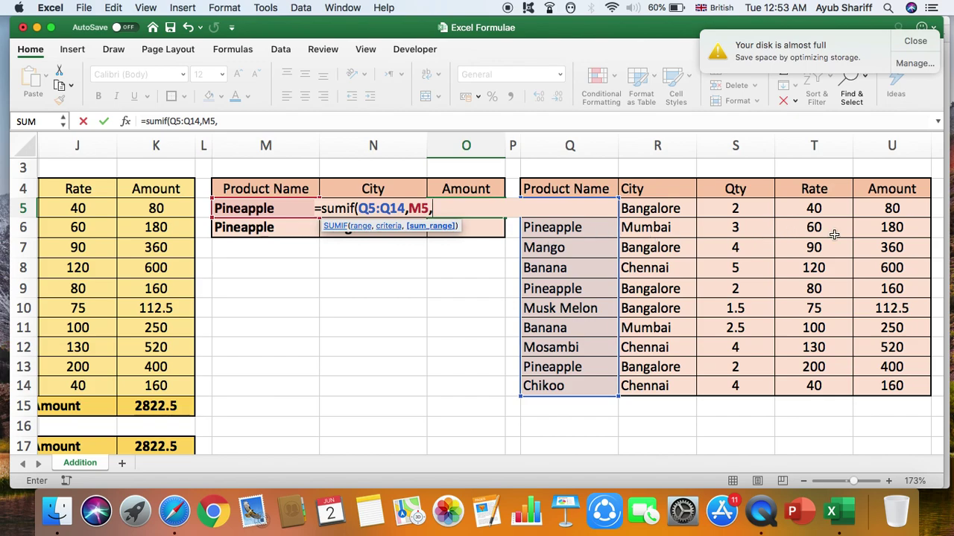
click(887, 211)
drag(888, 247, 898, 383)
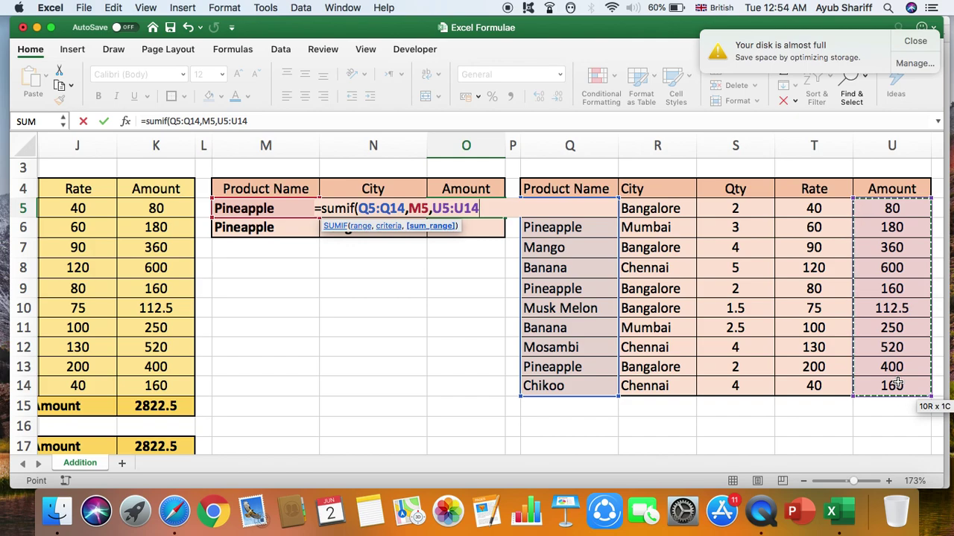
text())
key(Return)
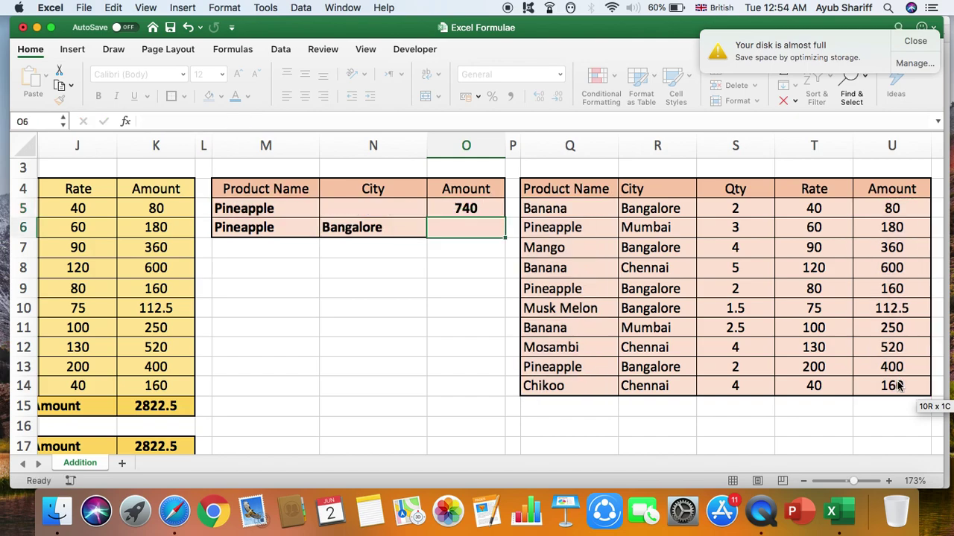
Check the SUMIF result in O5 against the combined sum of the Pineapple amounts in U6, U9 and U13
click(491, 215)
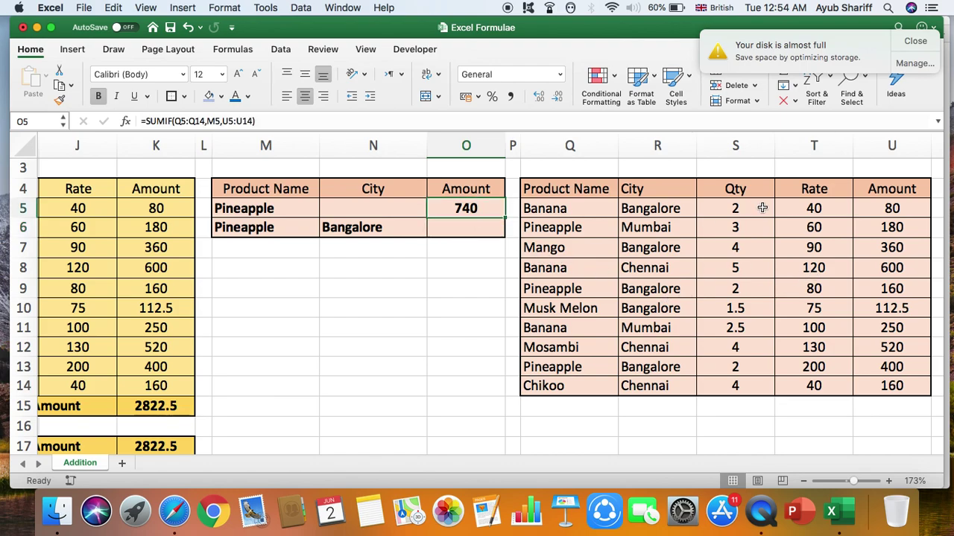
click(880, 227)
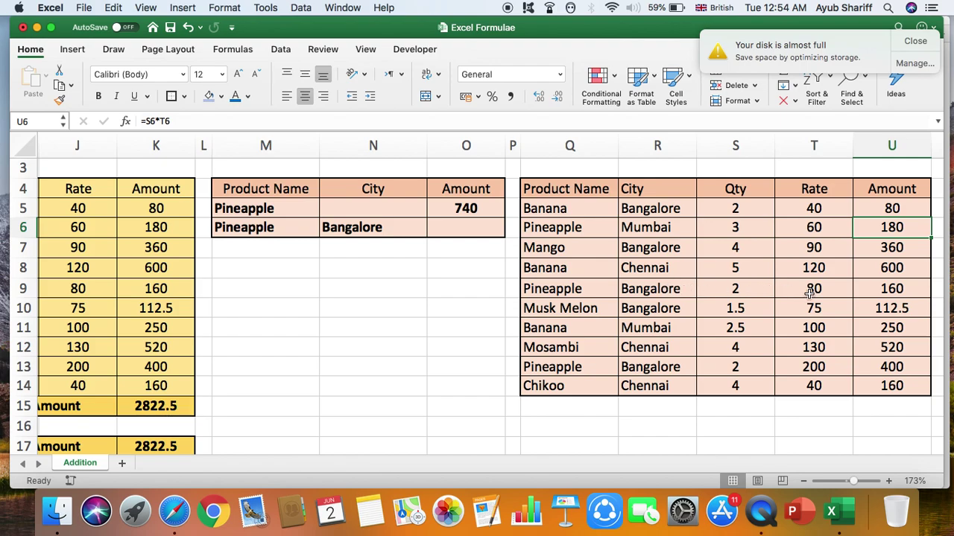
super+click(882, 289)
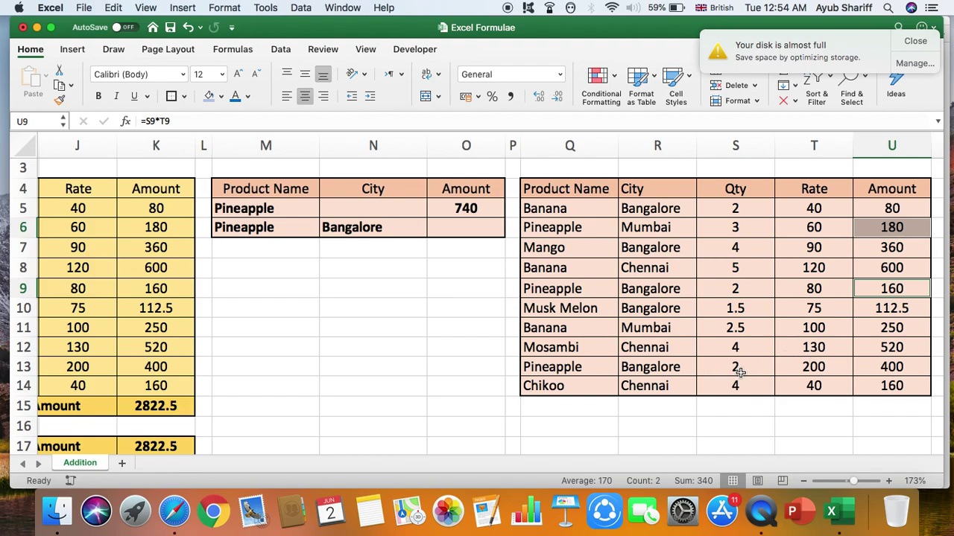
super+click(900, 368)
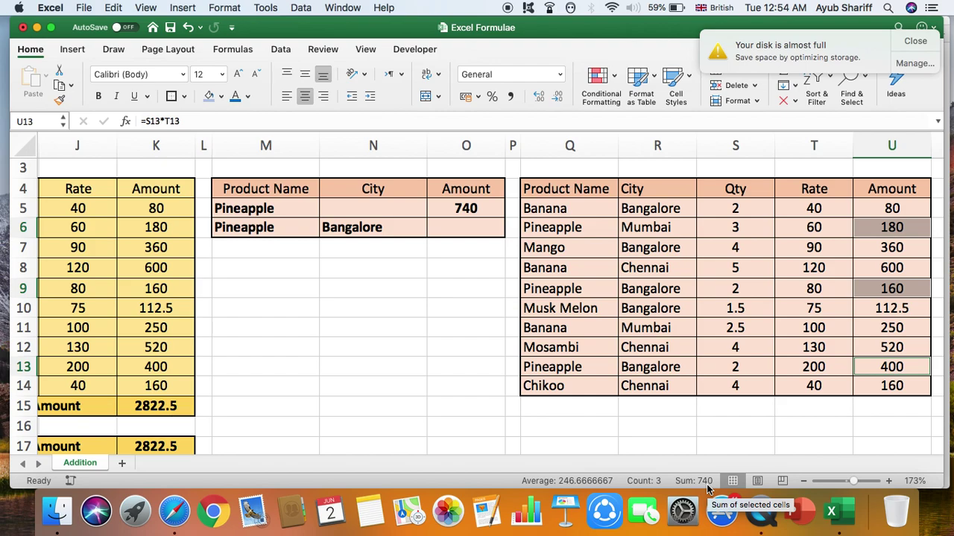
click(467, 209)
click(467, 230)
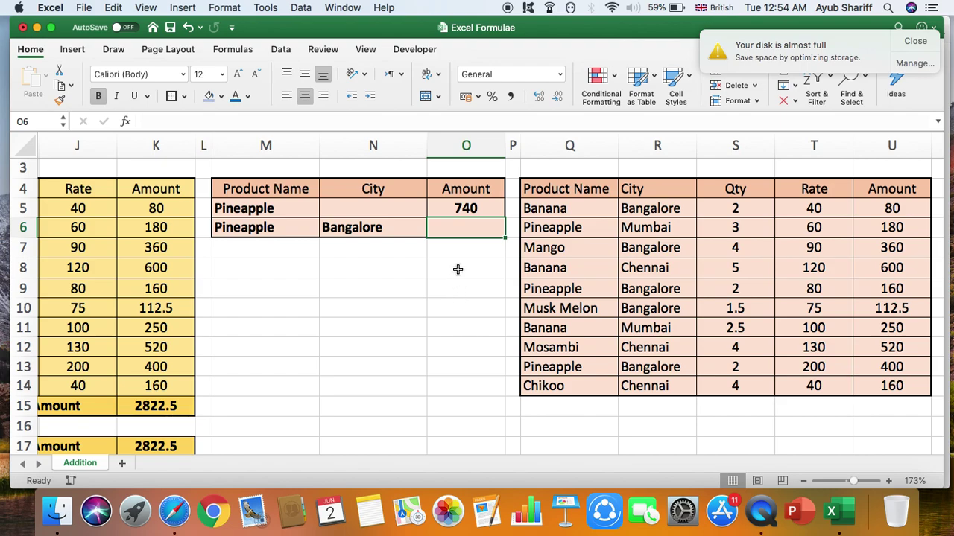
click(465, 210)
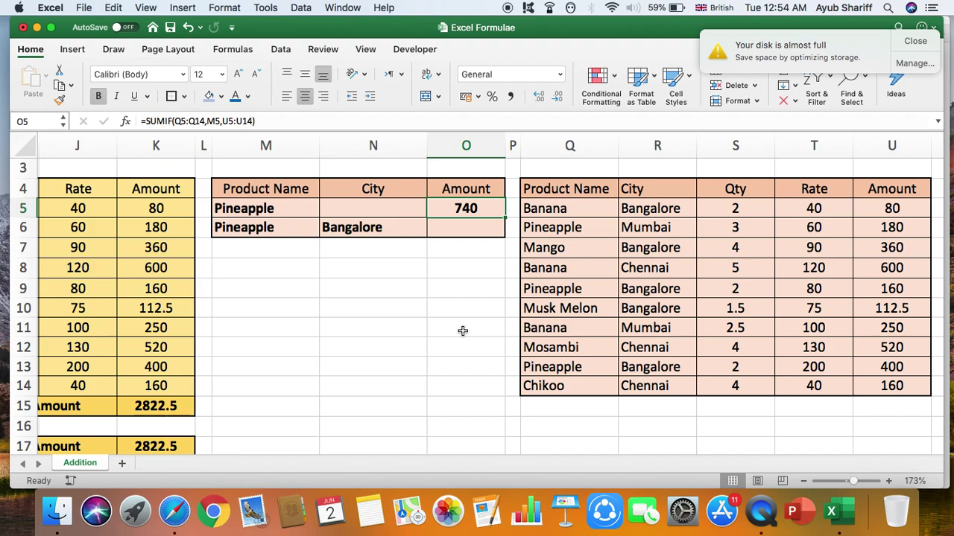
click(586, 227)
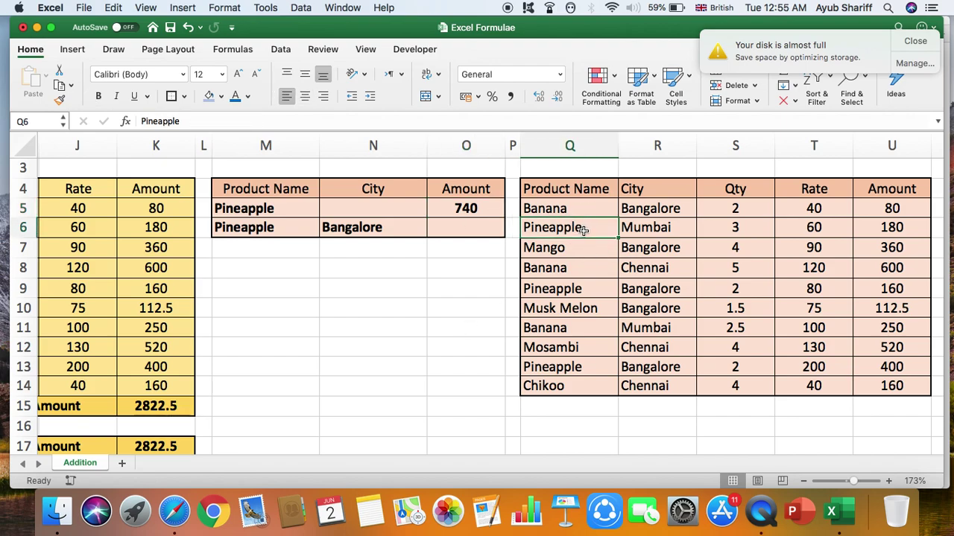
Change the summary table's product name in cell M5 to Banana
click(283, 211)
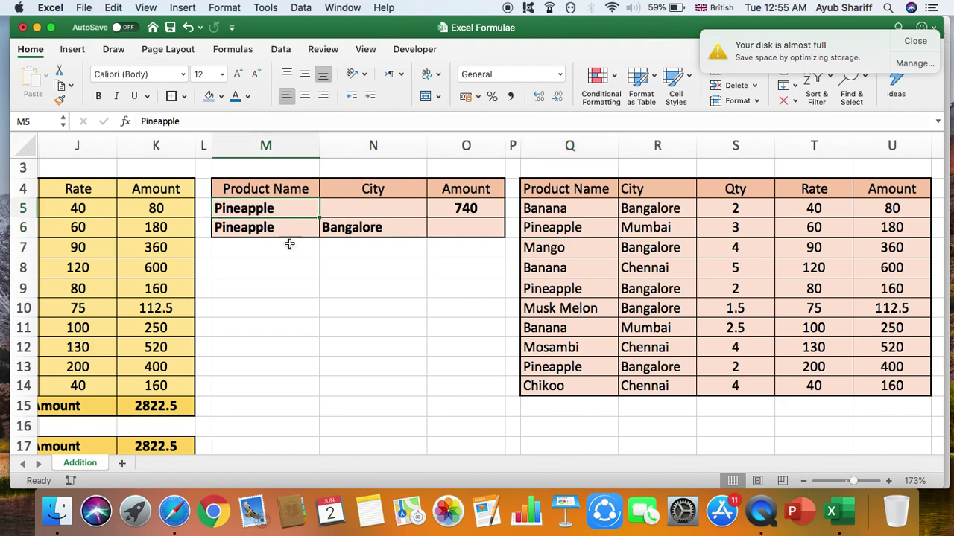
text(Banana)
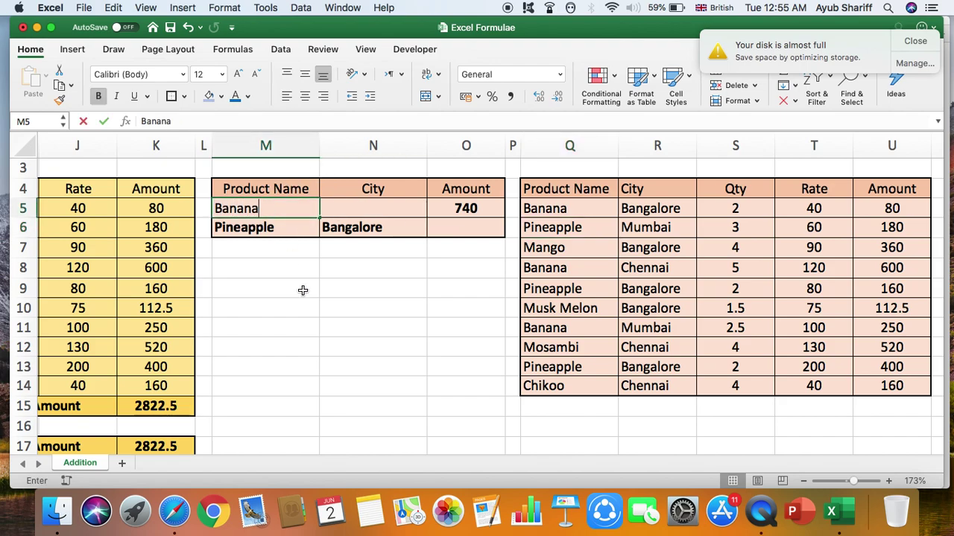
key(Return)
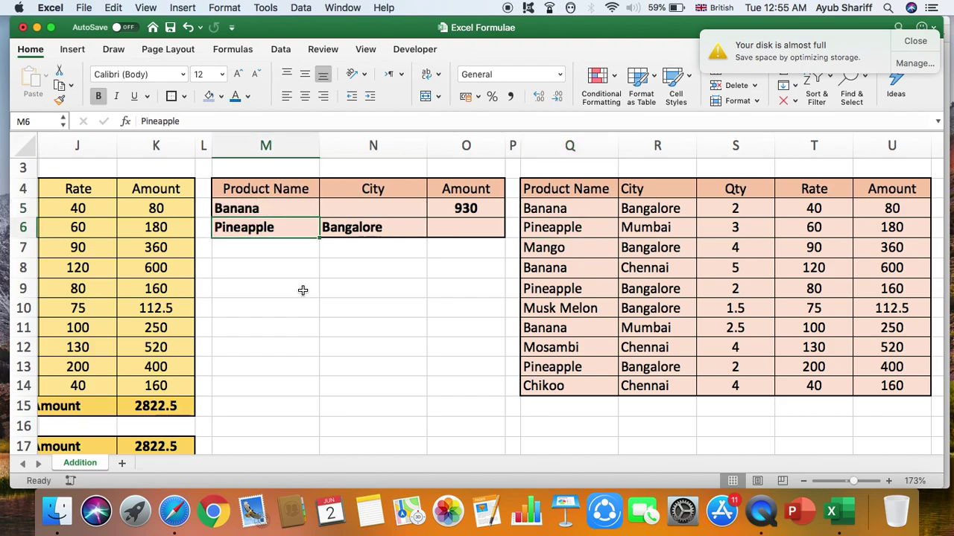
Replace the SUMIF criterion in cell M5 with Mango
click(255, 207)
text(Mna)
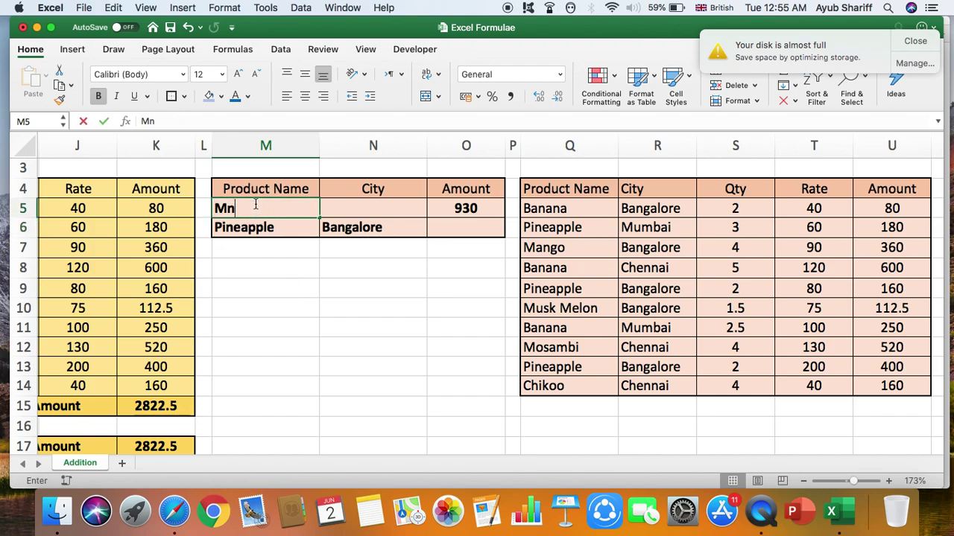
key(BackSpace)
key(BackSpace)
text(ango)
key(Return)
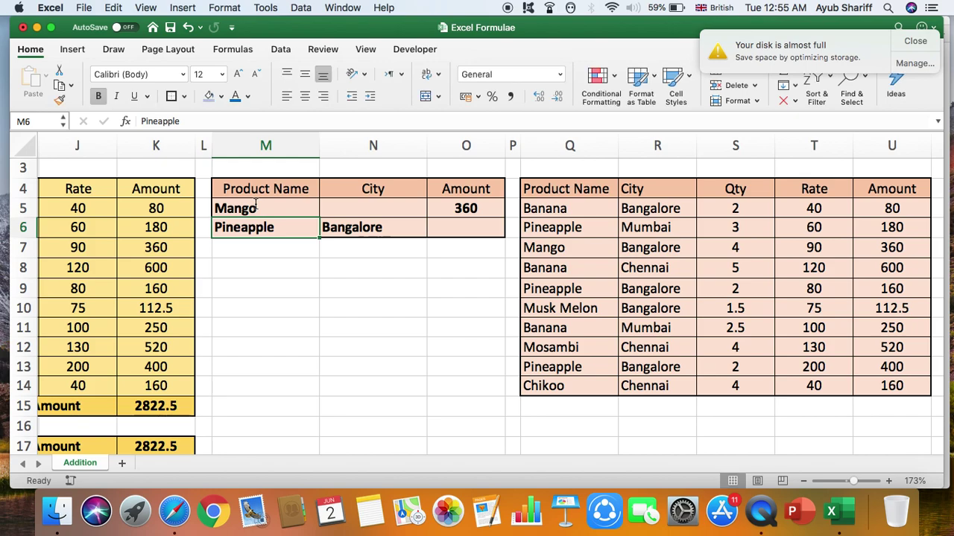
Enter Mosmabi as the product name in M5 and compare the O5 total with the Mosambi row's amount in U12
click(269, 209)
click(276, 229)
click(268, 213)
text(Ma)
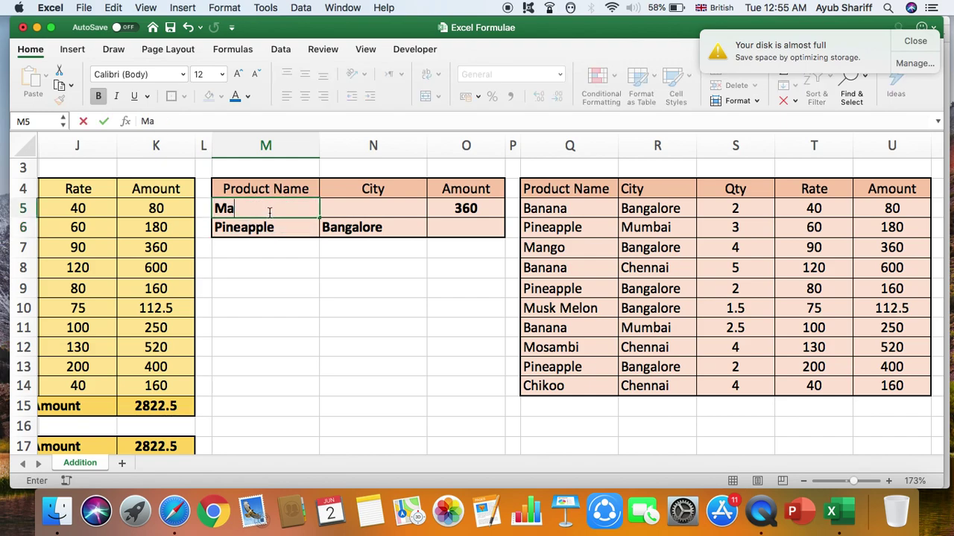
key(BackSpace)
text(osmabi)
key(Return)
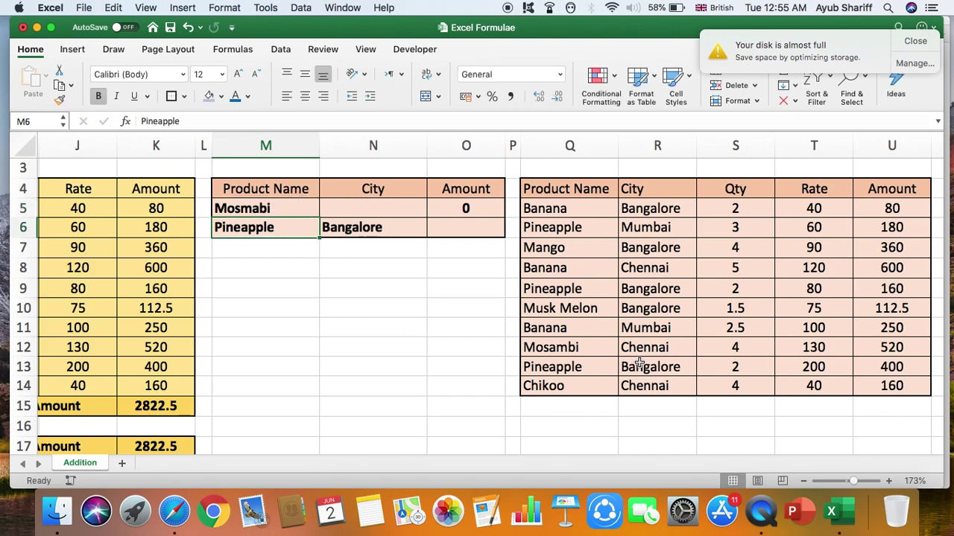
click(578, 351)
click(877, 352)
click(467, 207)
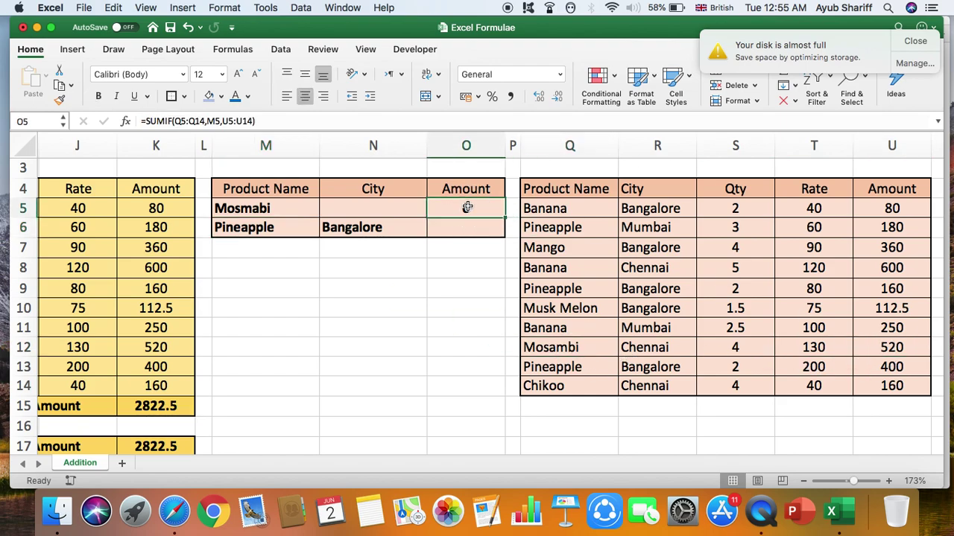
click(274, 209)
double_click(291, 208)
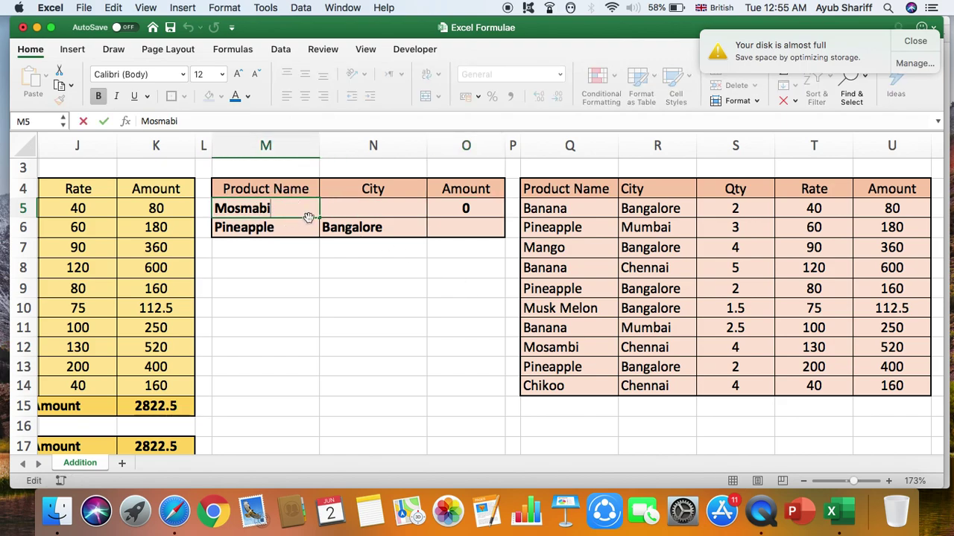
key(BackSpace)
key(BackSpace)
key(BackSpace)
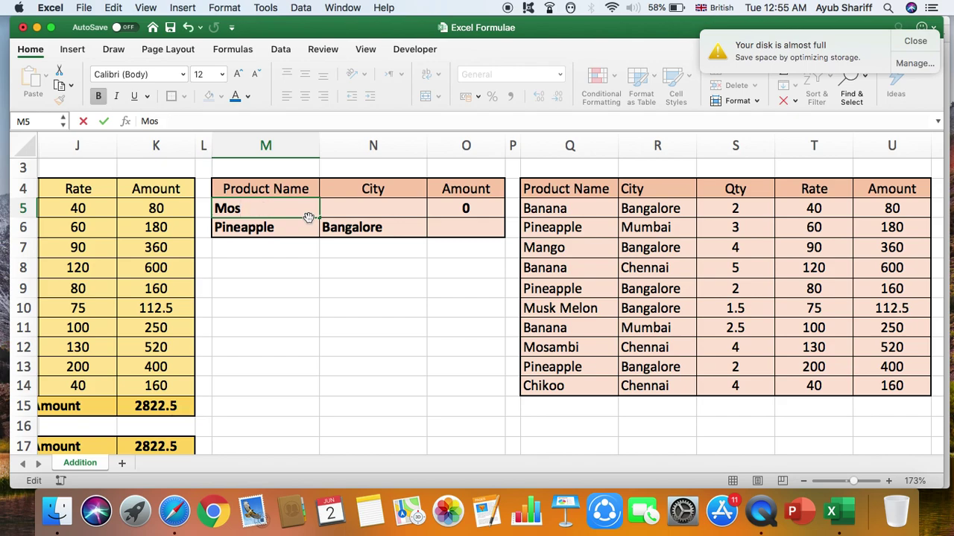
text(am)
key(Escape)
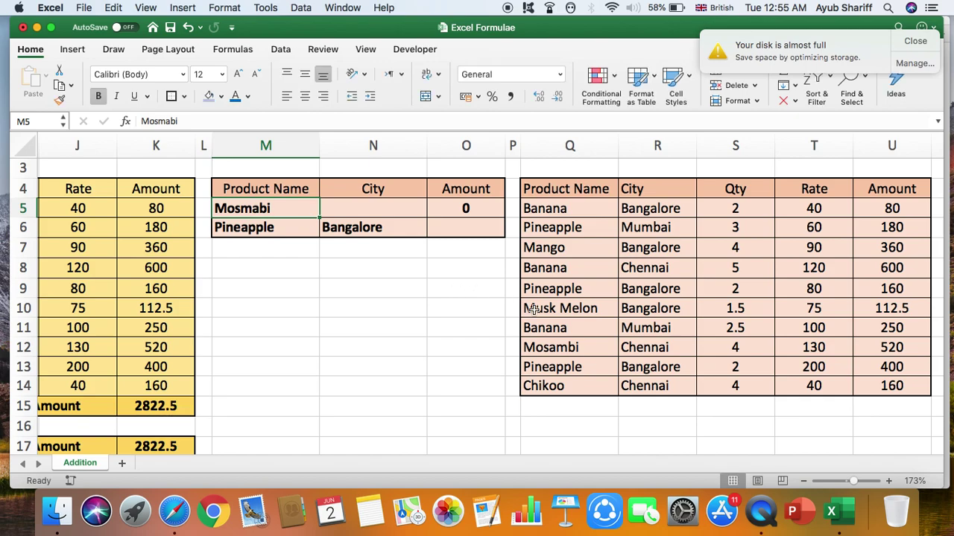
Copy the product name Mosambi from cell Q12 into the SUMIF criterion cell M5
click(570, 347)
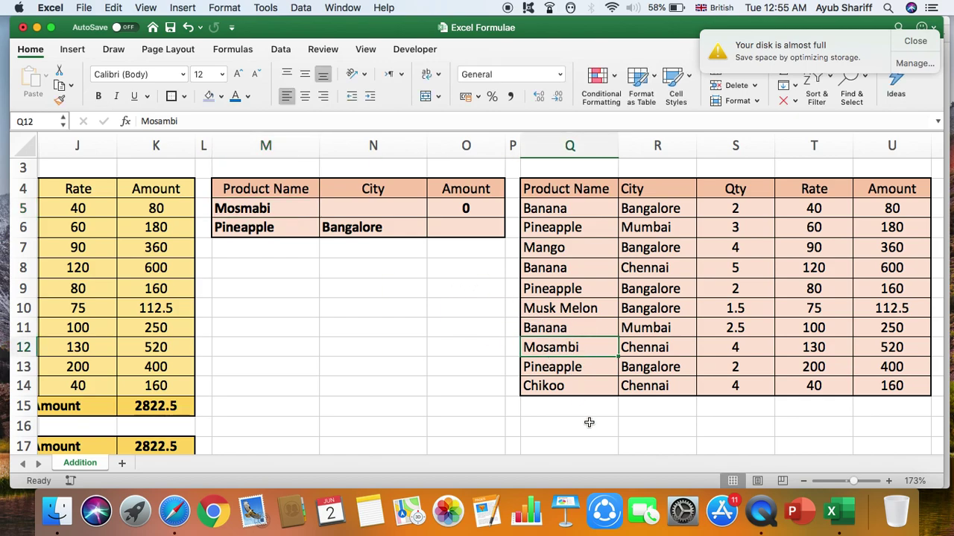
key(super+c)
click(251, 209)
key(super+v)
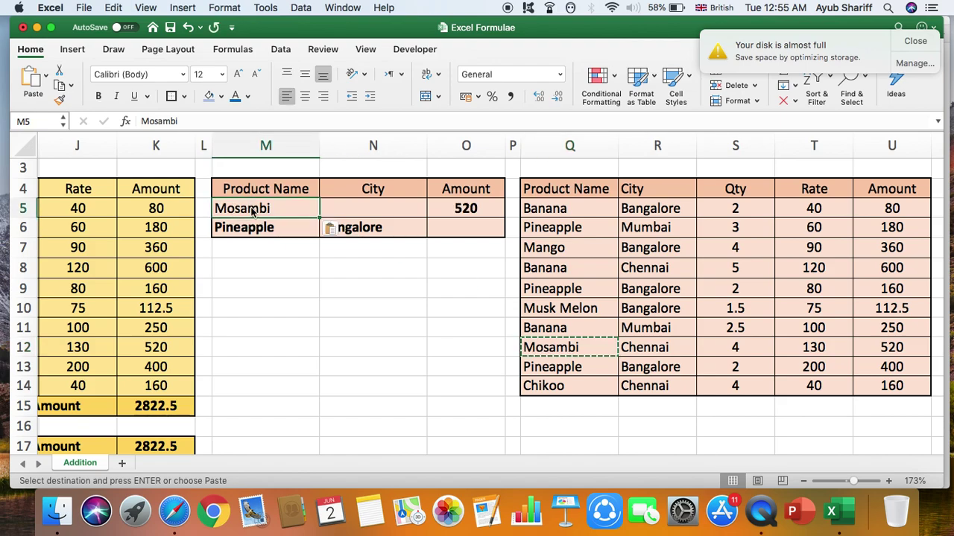
key(Escape)
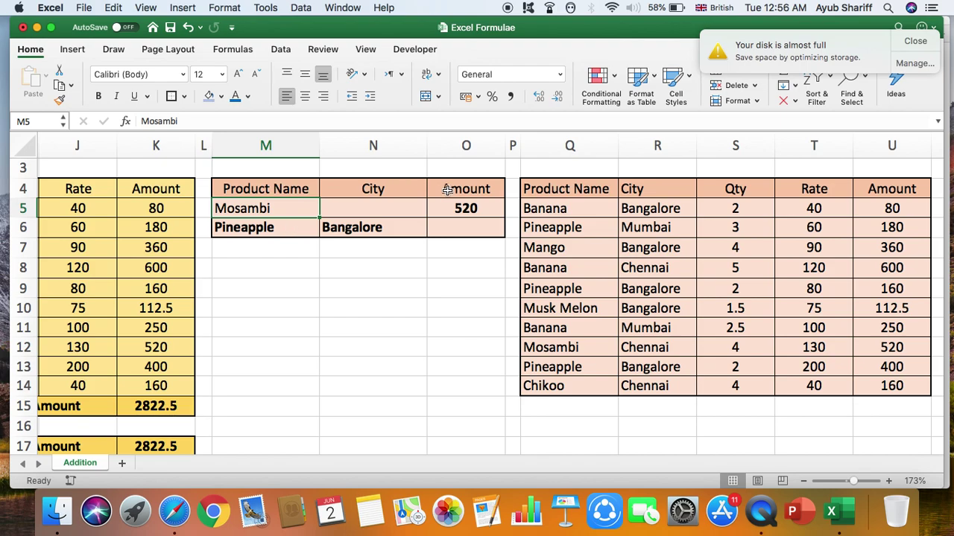
Check the SUMIF total in O5 and set the product name in M5 to Pineapple
click(457, 208)
click(266, 206)
text(Pineapple)
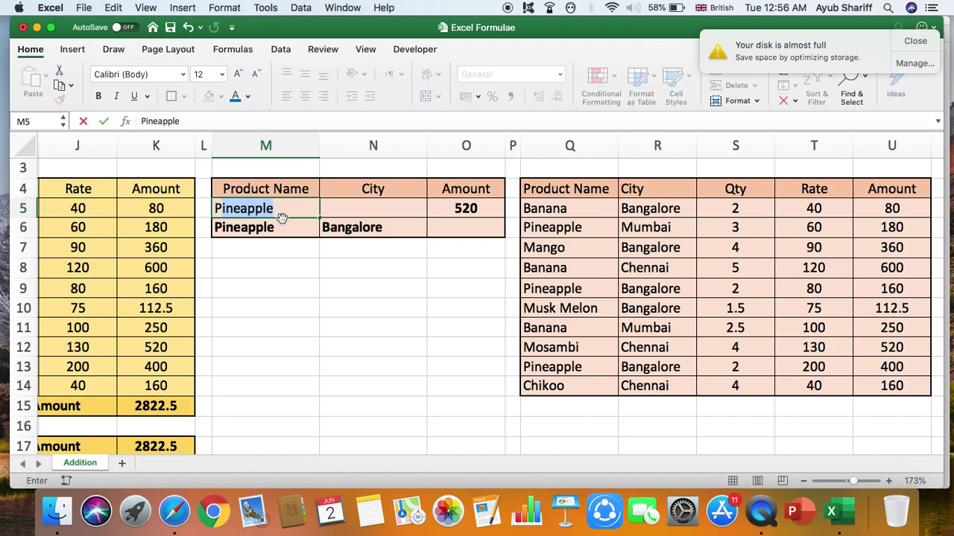
key(Return)
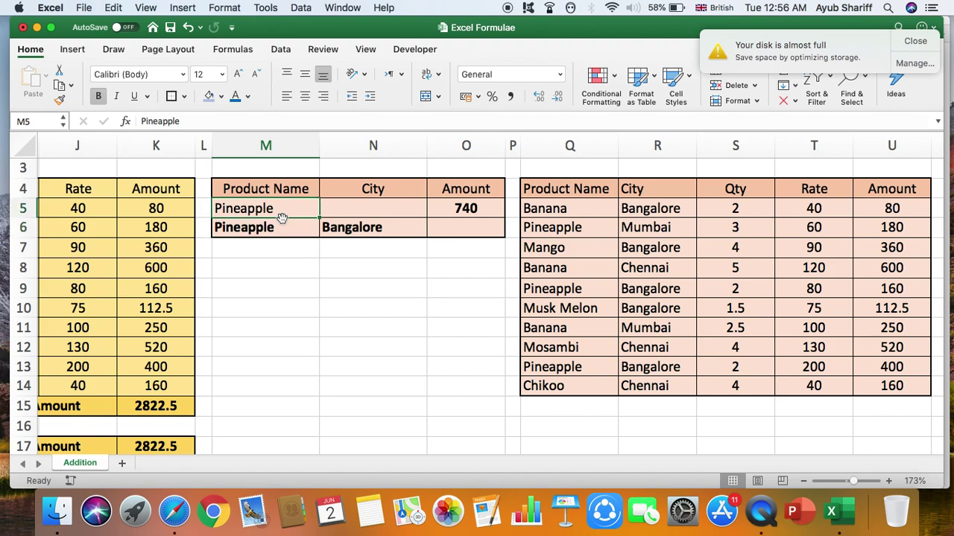
Begin a SUMIFS formula in O6 for Pineapple in Bangalore, with the Amount range U5:U14 as the sum range
click(450, 233)
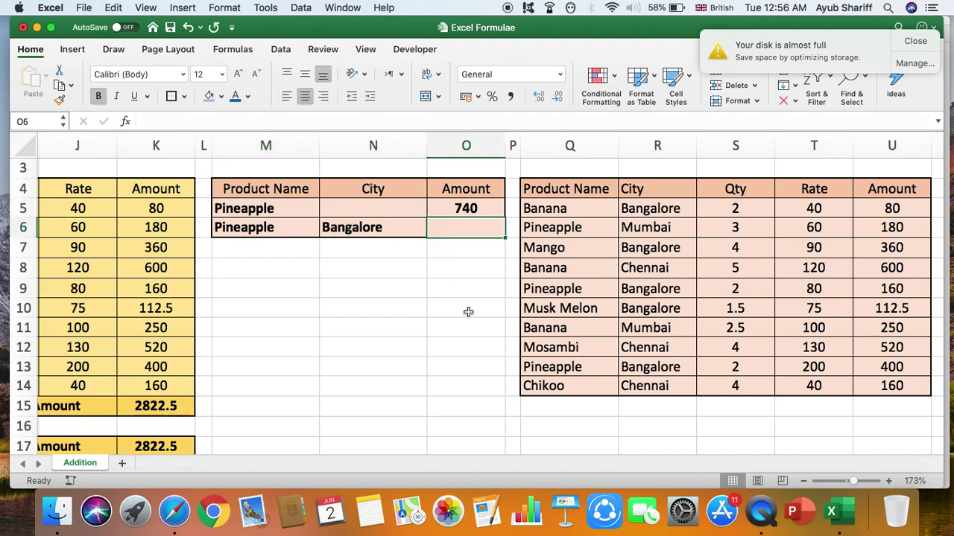
click(566, 211)
click(569, 227)
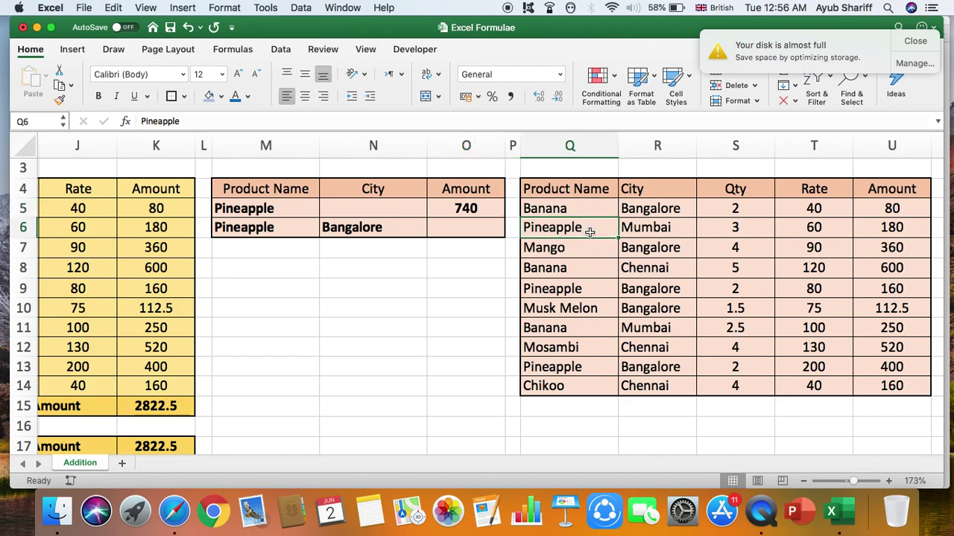
click(642, 231)
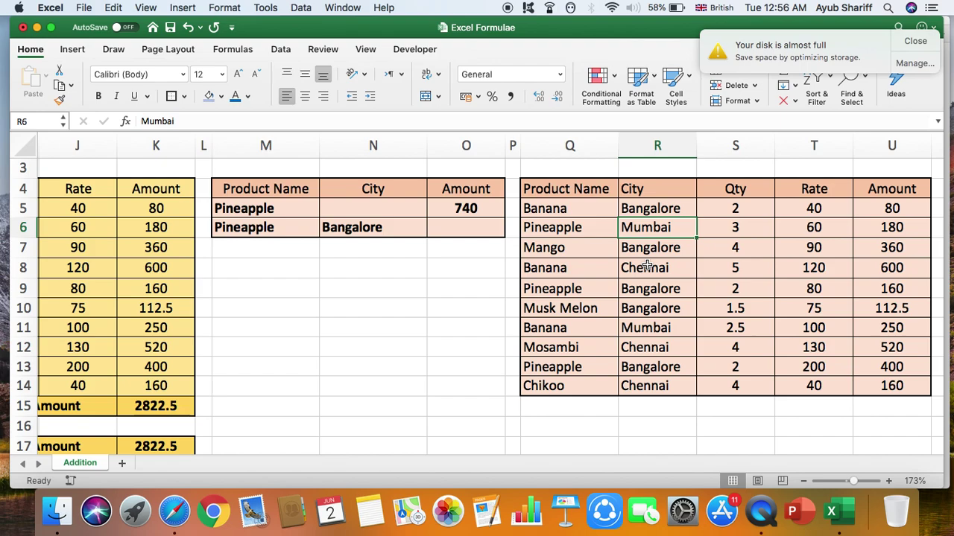
click(473, 227)
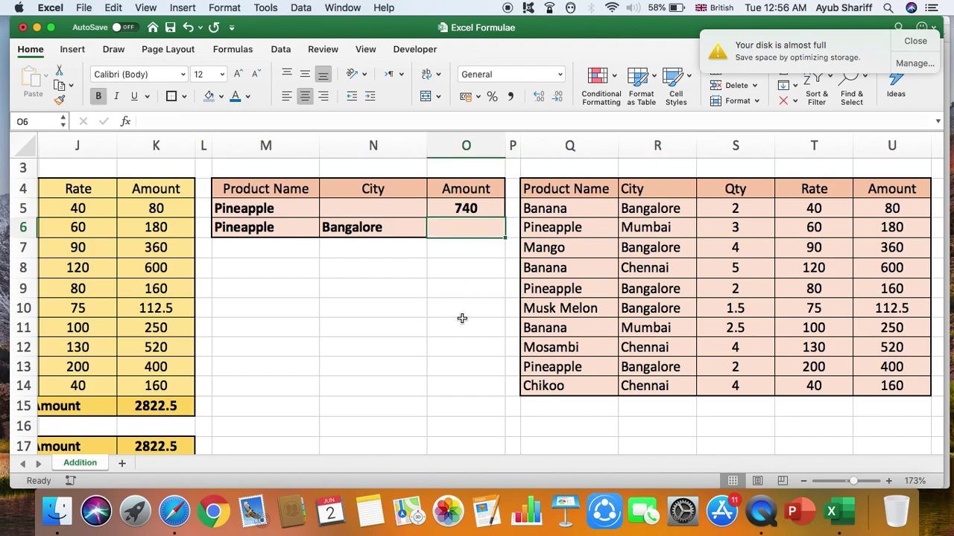
text(=)
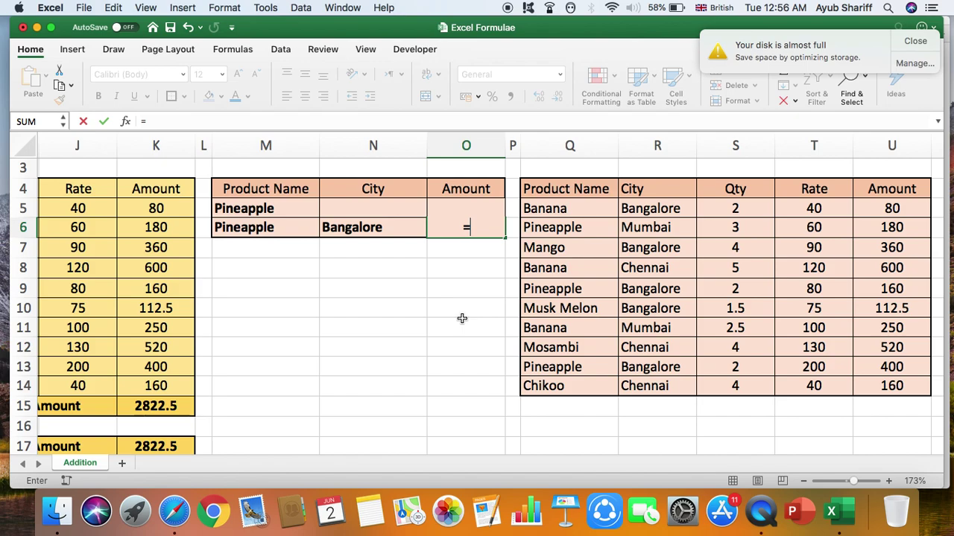
text(s)
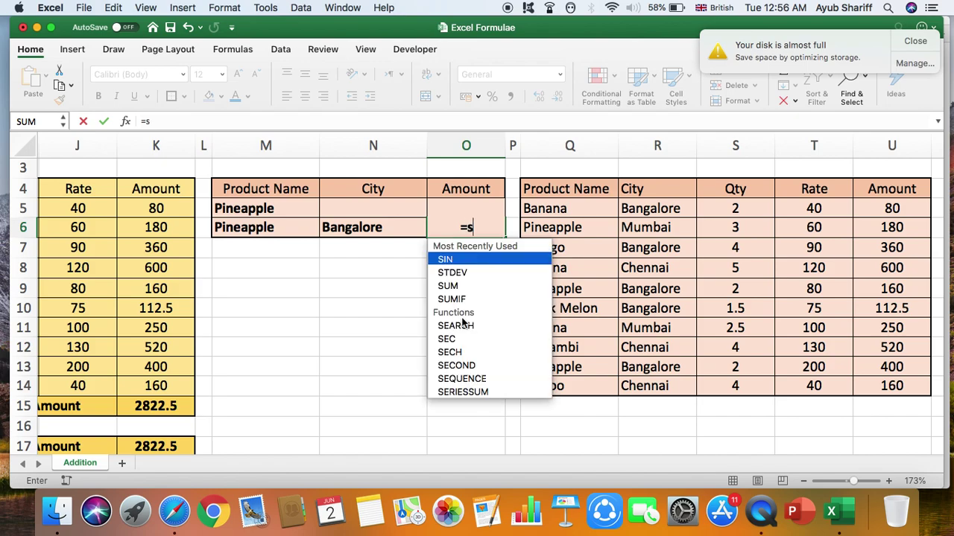
text(um)
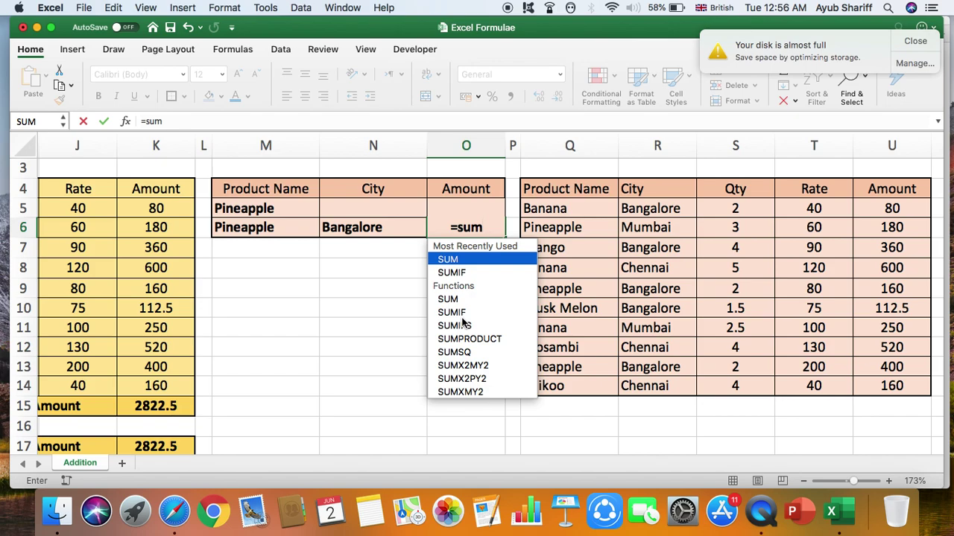
text(ifs)
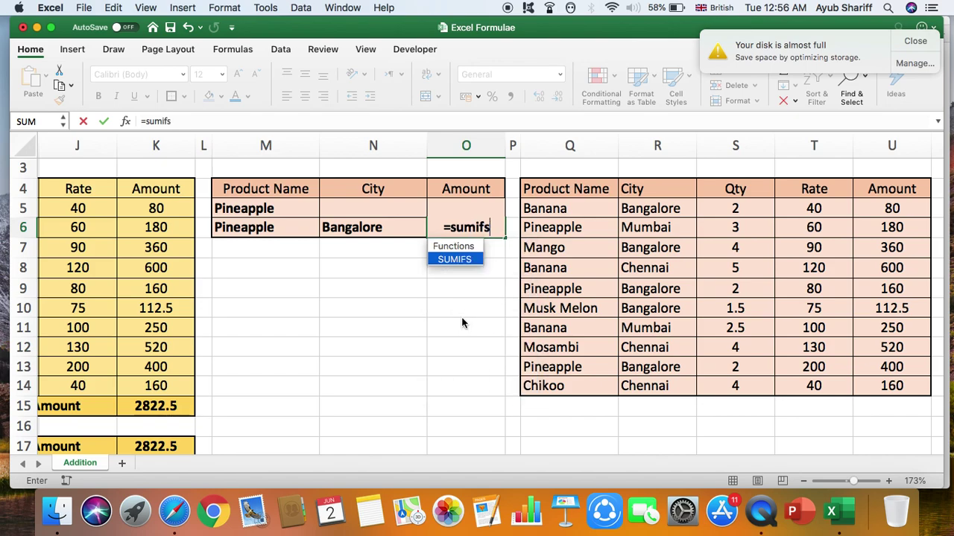
text(()
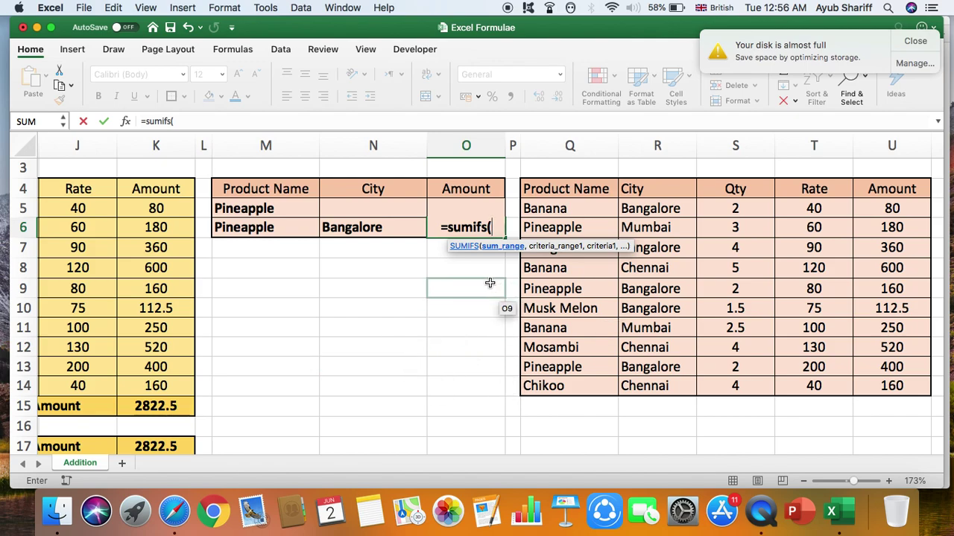
drag(885, 209, 903, 384)
text(,)
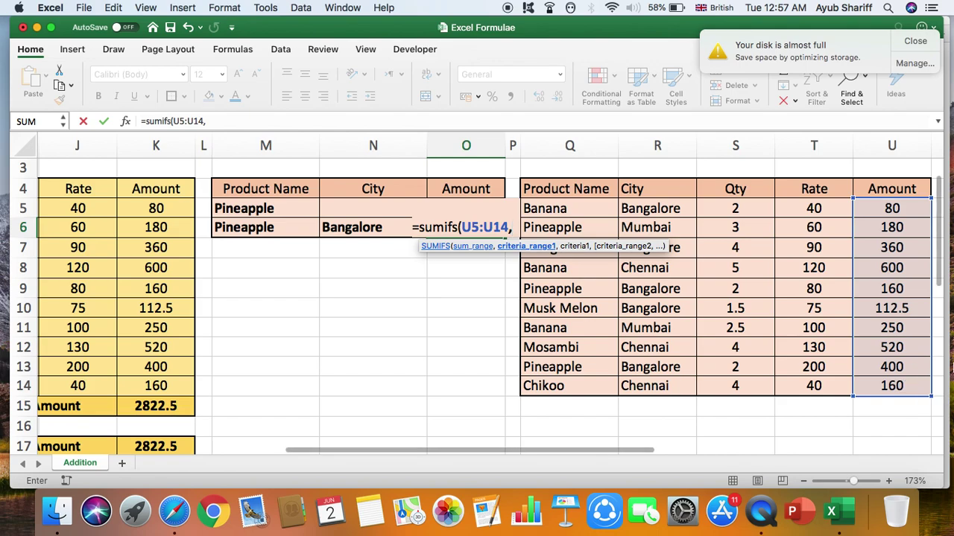
Add the first SUMIFS condition, matching the product names in Q5:Q14 to the product in M6
click(587, 212)
drag(587, 211, 601, 388)
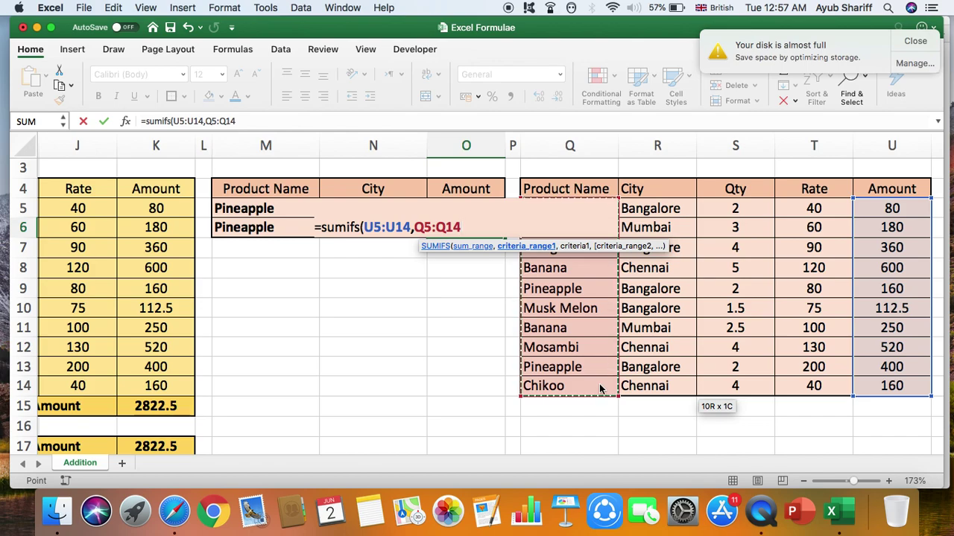
text(,)
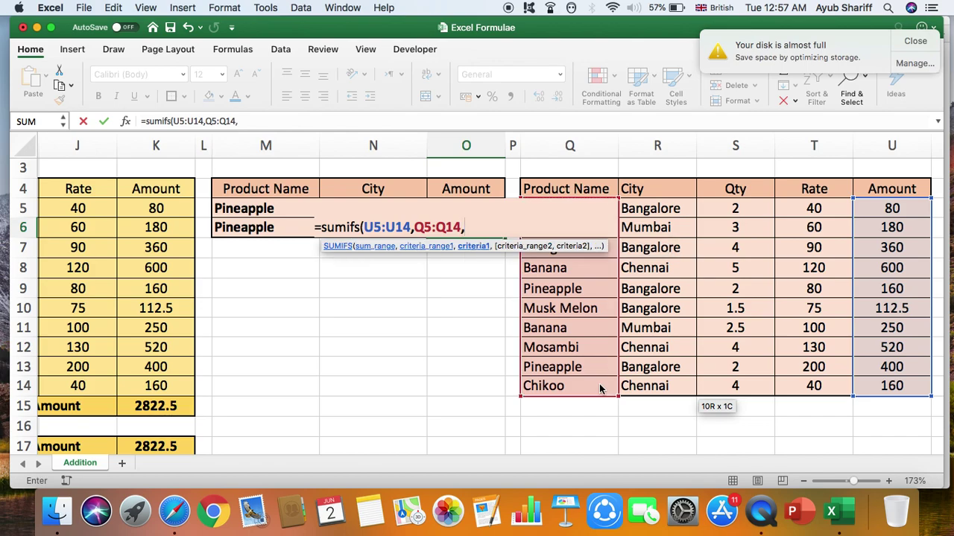
click(270, 228)
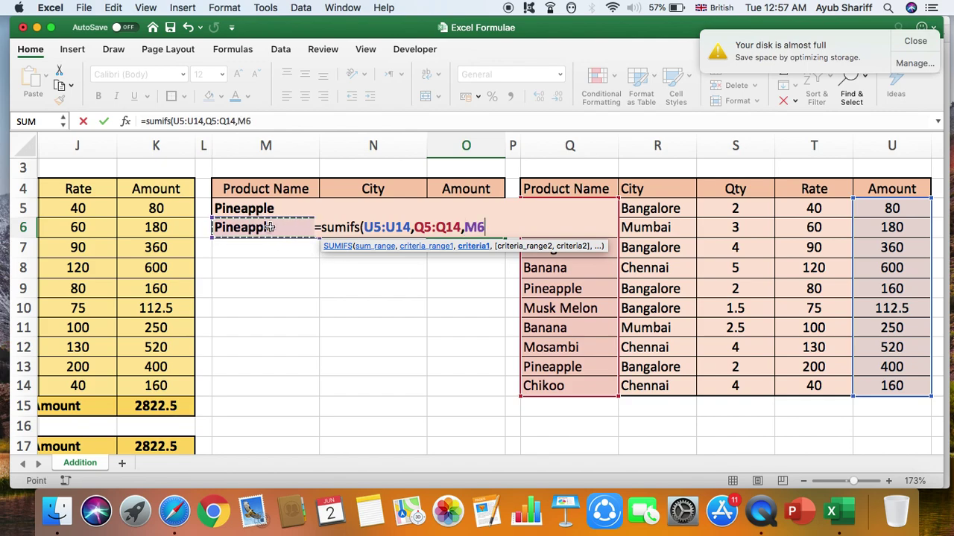
text(,)
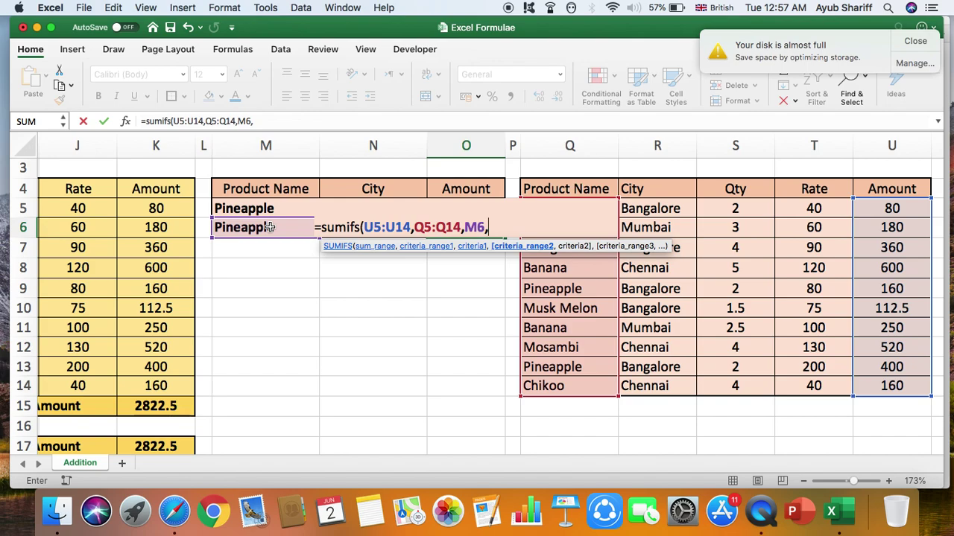
Add the second SUMIFS condition, matching the cities in R5:R14 to N6, and complete the formula in O6
drag(659, 214, 673, 383)
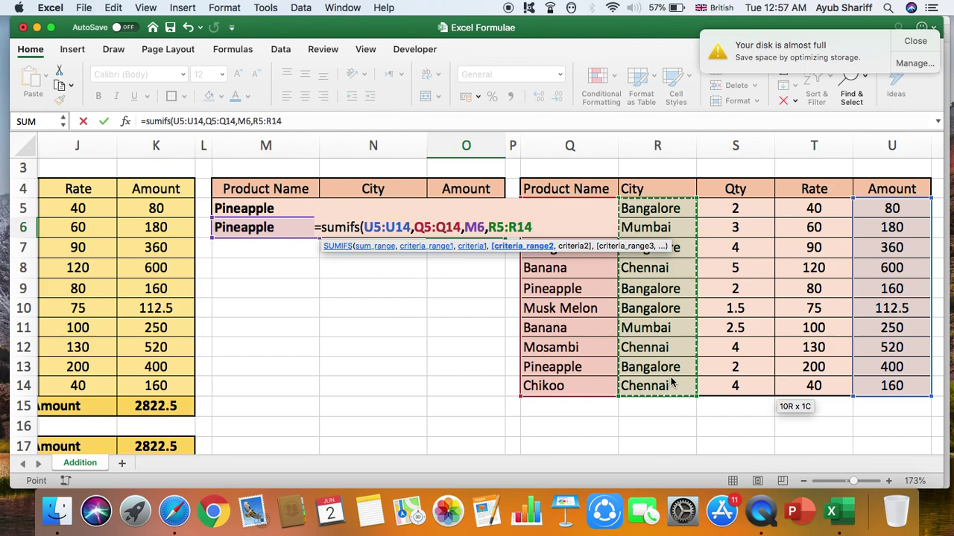
text(,)
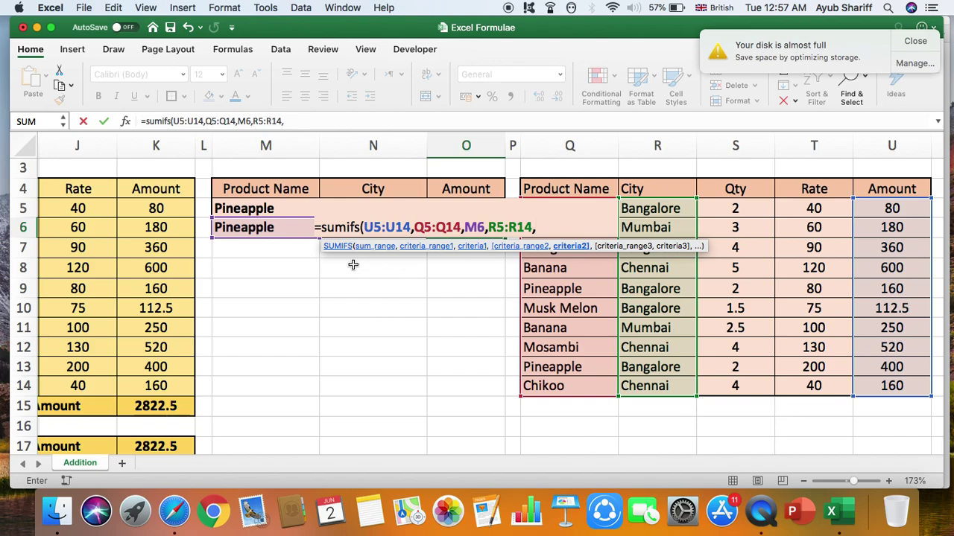
click(353, 265)
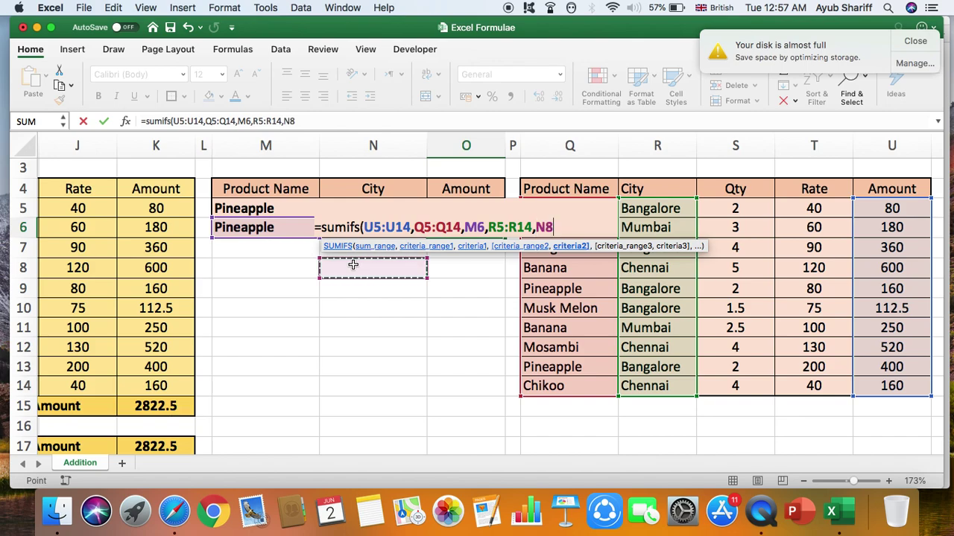
key(Up)
key(Up)
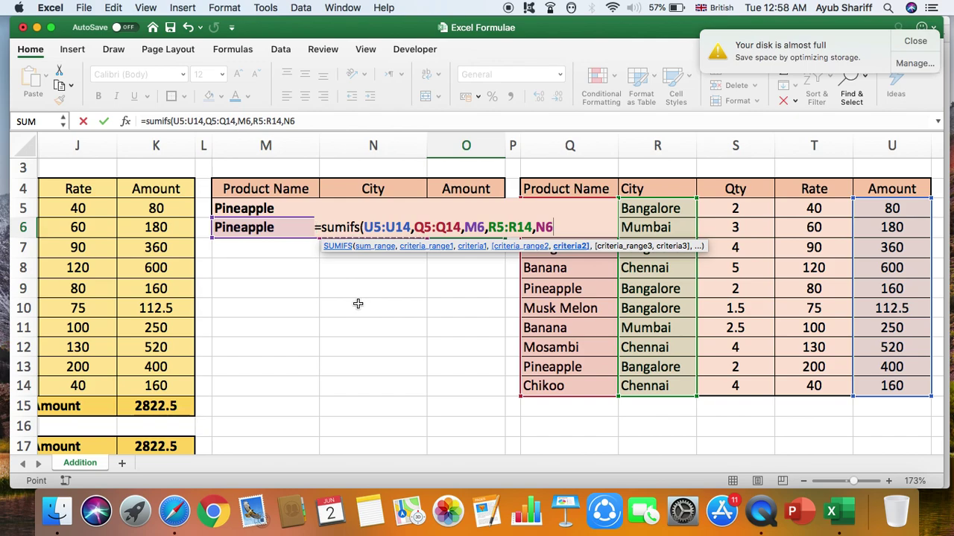
text())
key(Return)
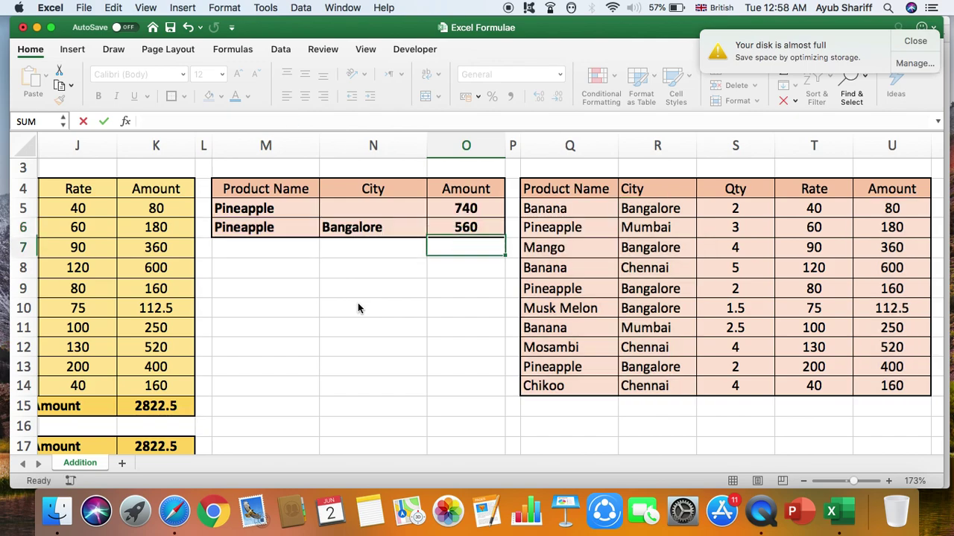
Review the SUMIFS formula in O6 and change the city criterion in N6 to Mumbai
click(477, 228)
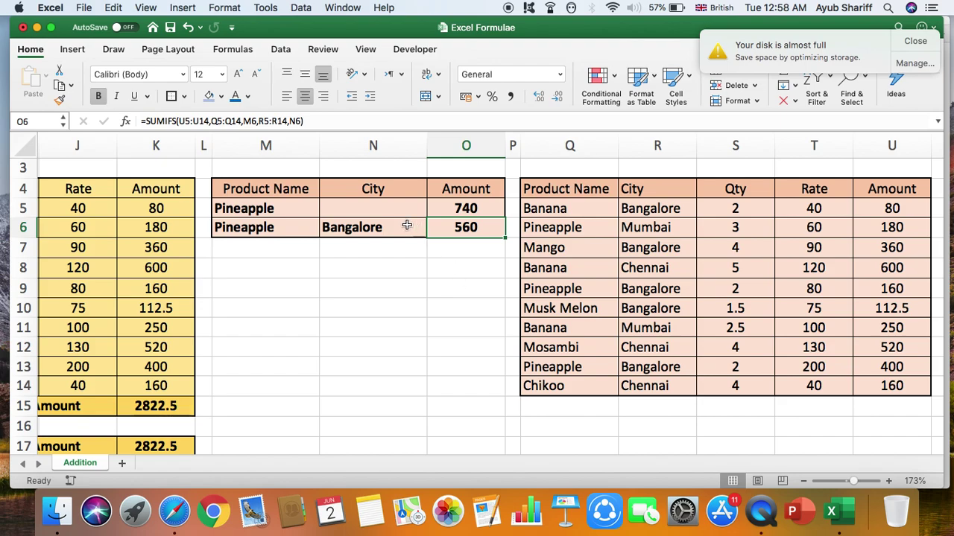
click(377, 228)
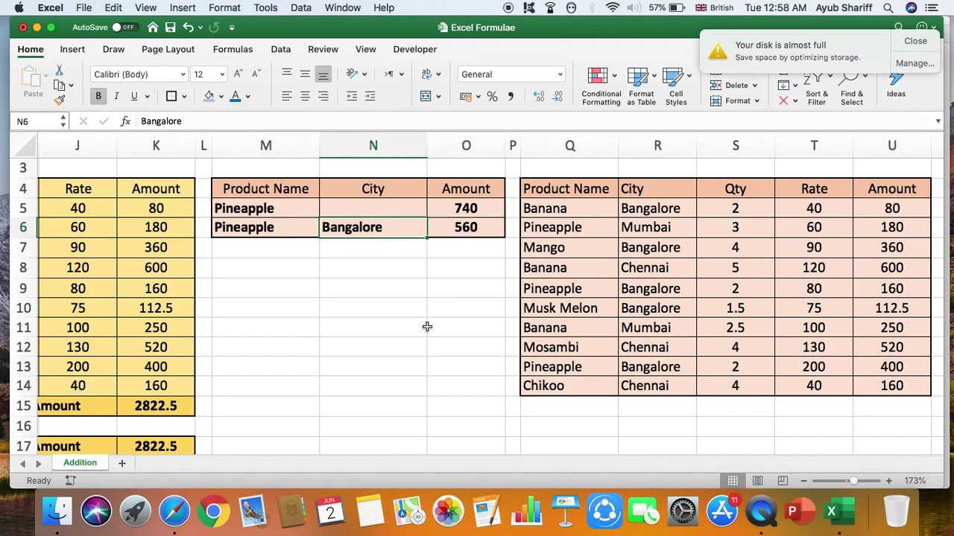
text(Mumbai)
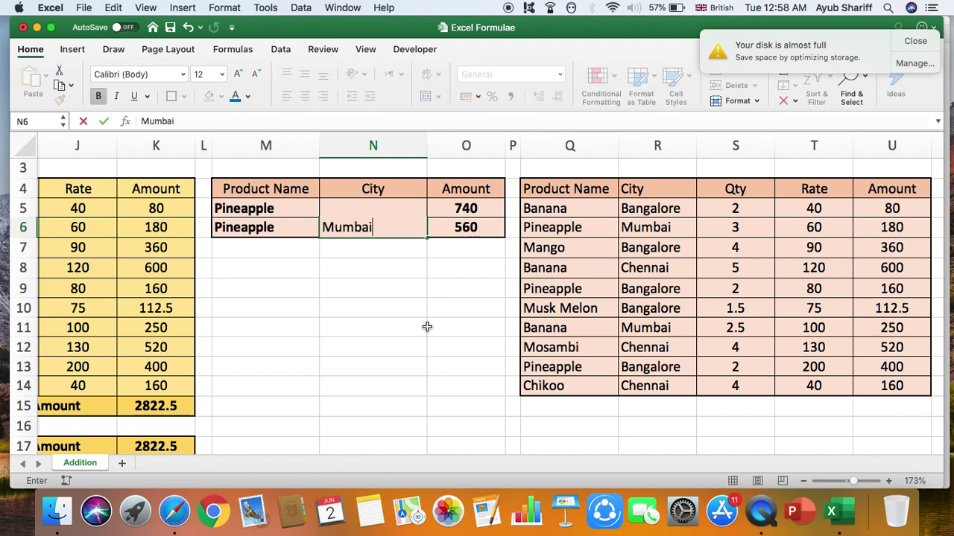
key(Return)
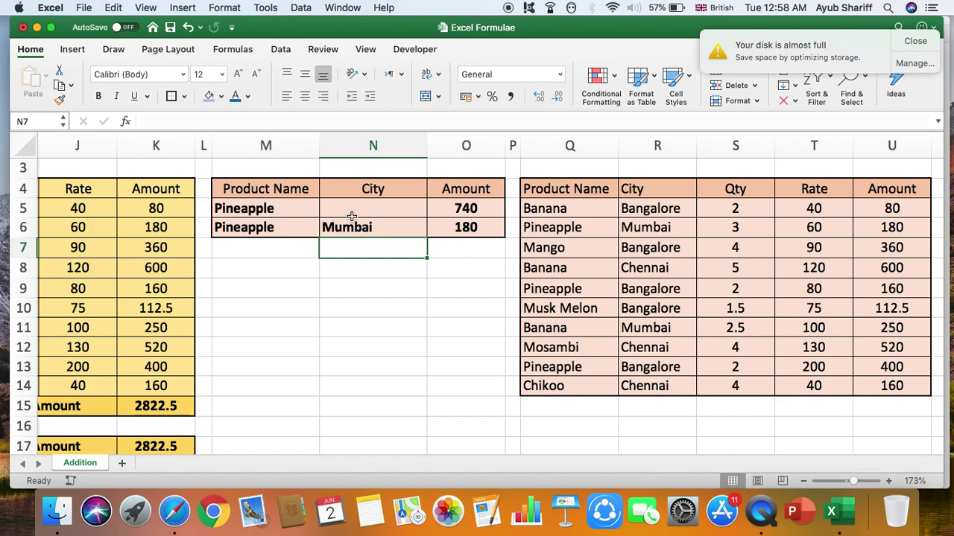
click(374, 226)
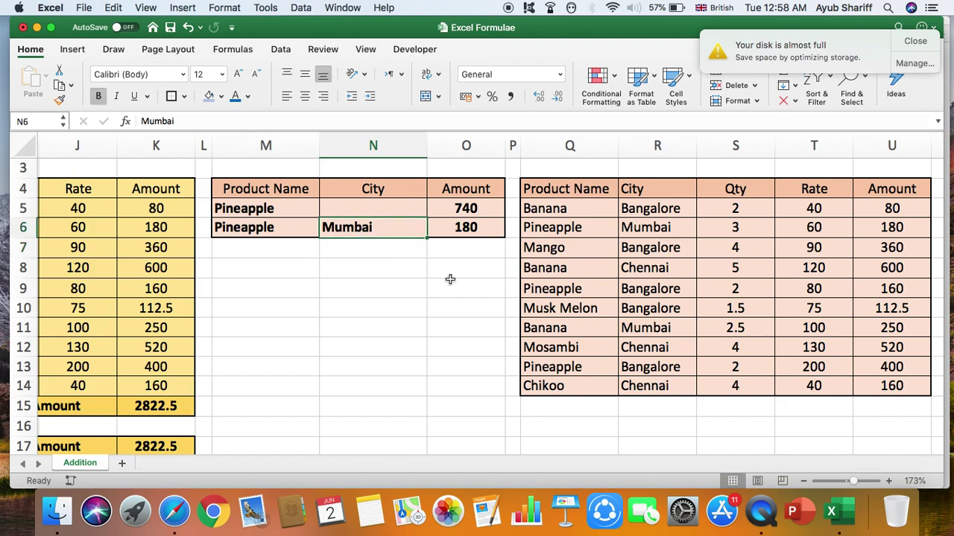
Try Chennai as the city criterion in N6, and set it to Bangalore after checking the SUMIFS total
text(Chennai)
key(Return)
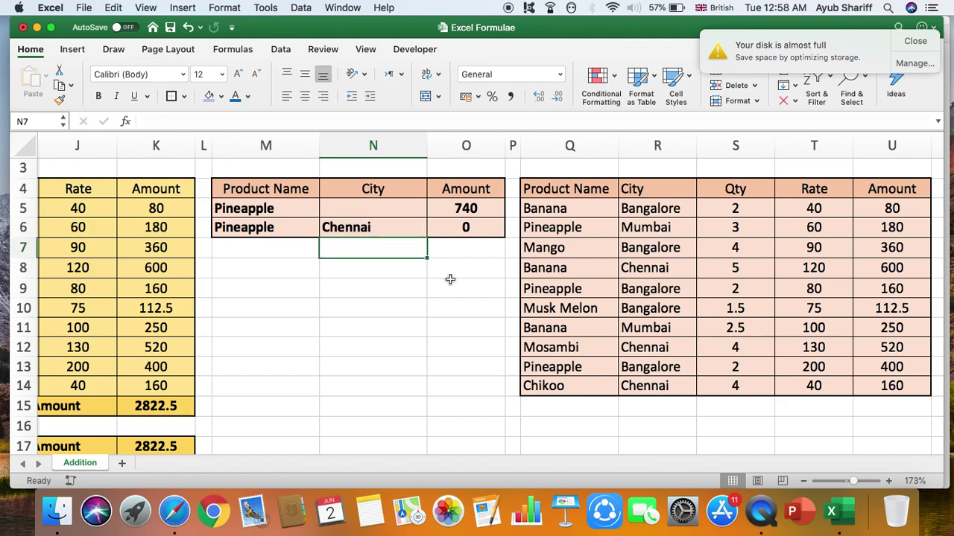
key(Up)
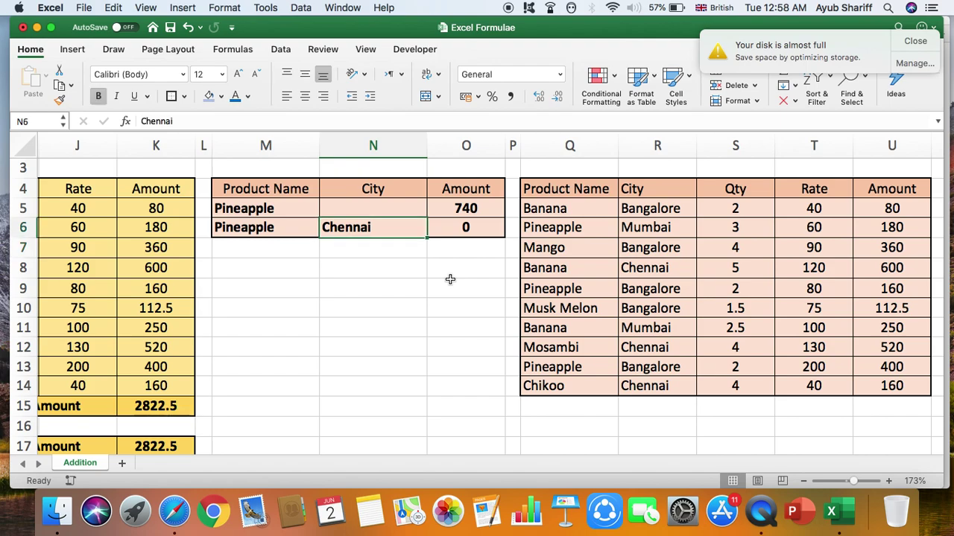
text(BAng)
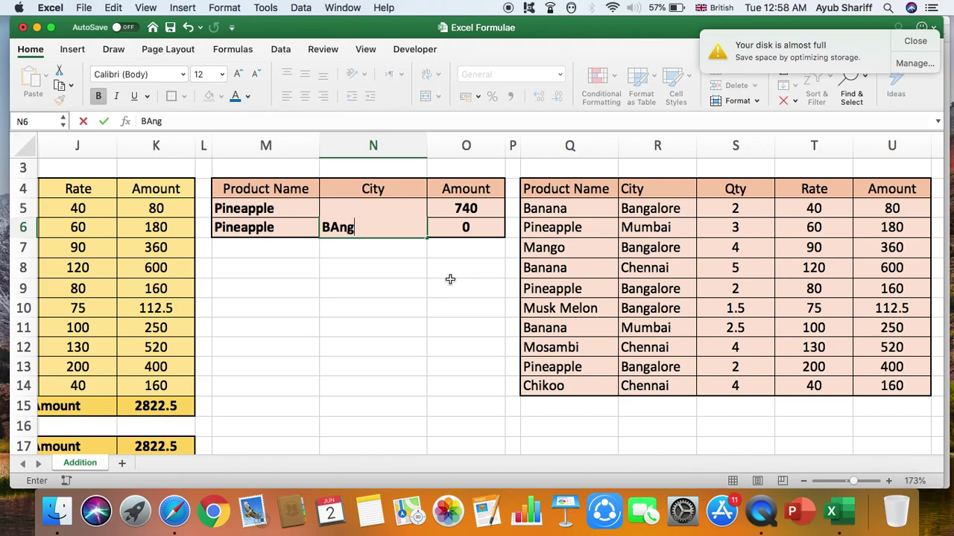
text(alore)
key(Return)
Try Banana and Mosambi in turn as the product criterion in M6 to test the SUMIFS total for Bangalore
click(288, 230)
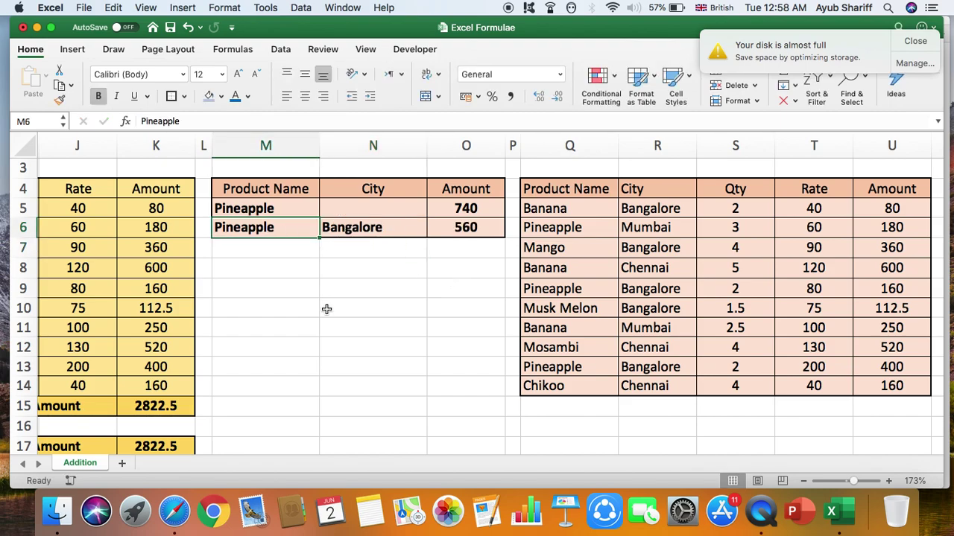
text(BAnana)
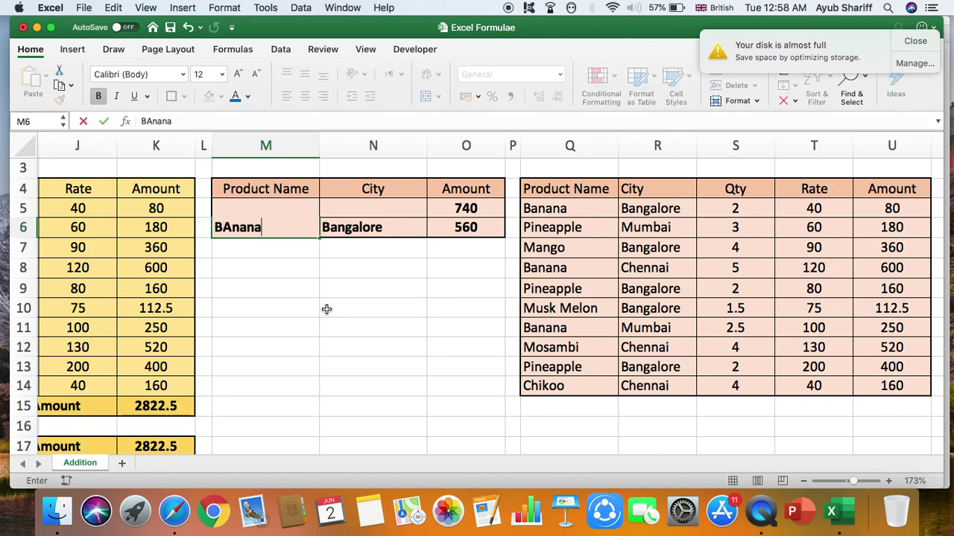
key(Return)
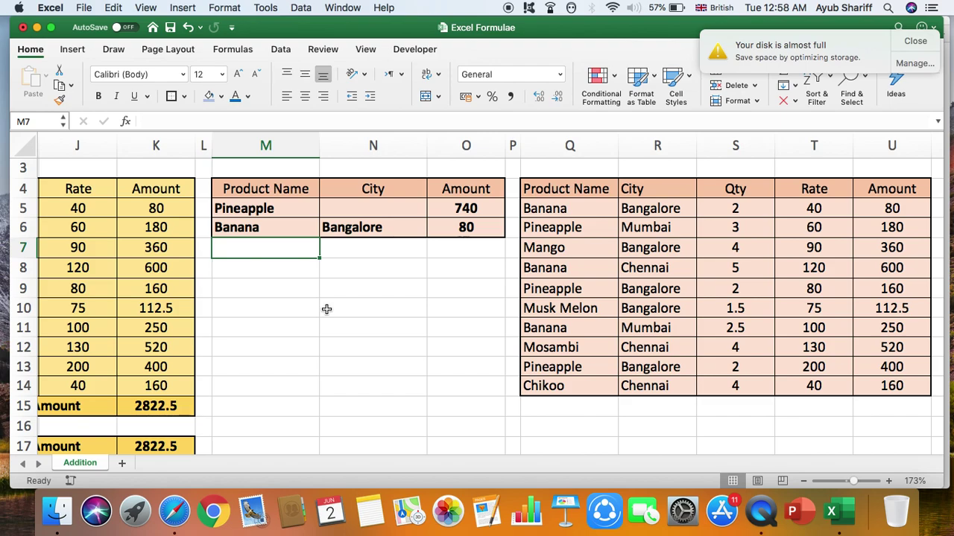
click(287, 227)
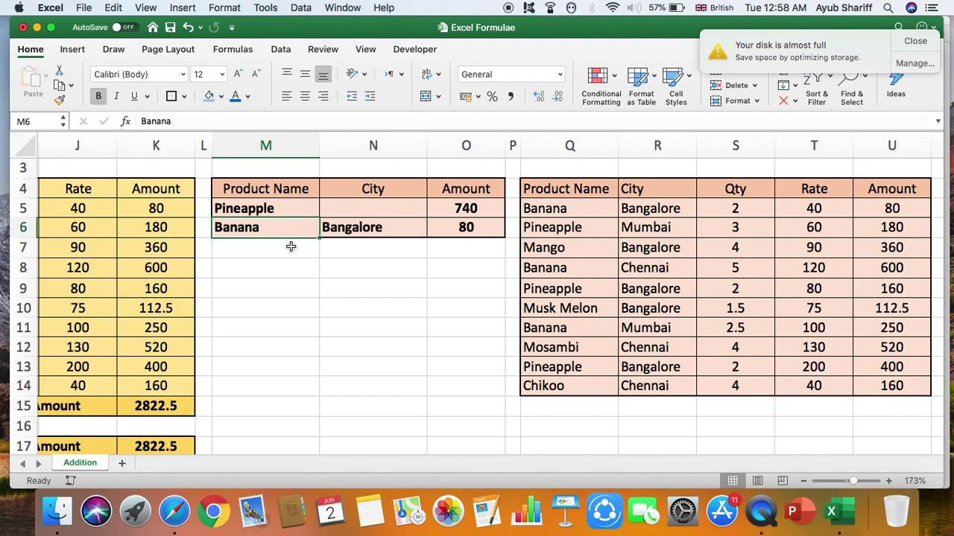
text(Mod)
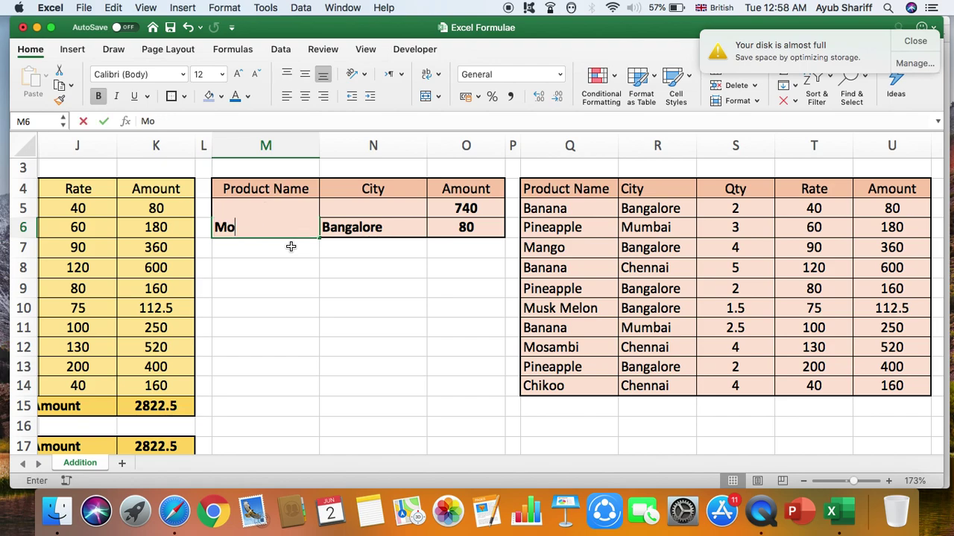
key(BackSpace)
text(sambi)
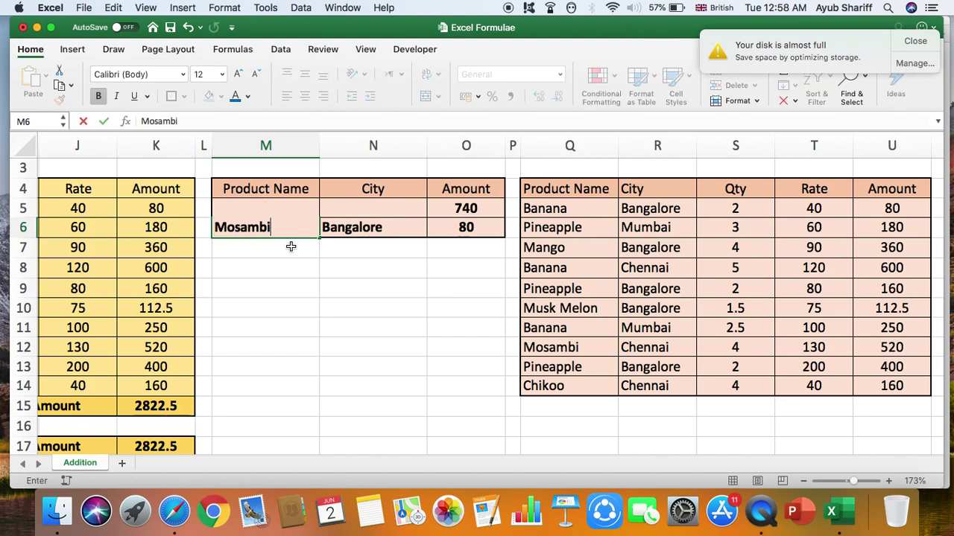
key(Return)
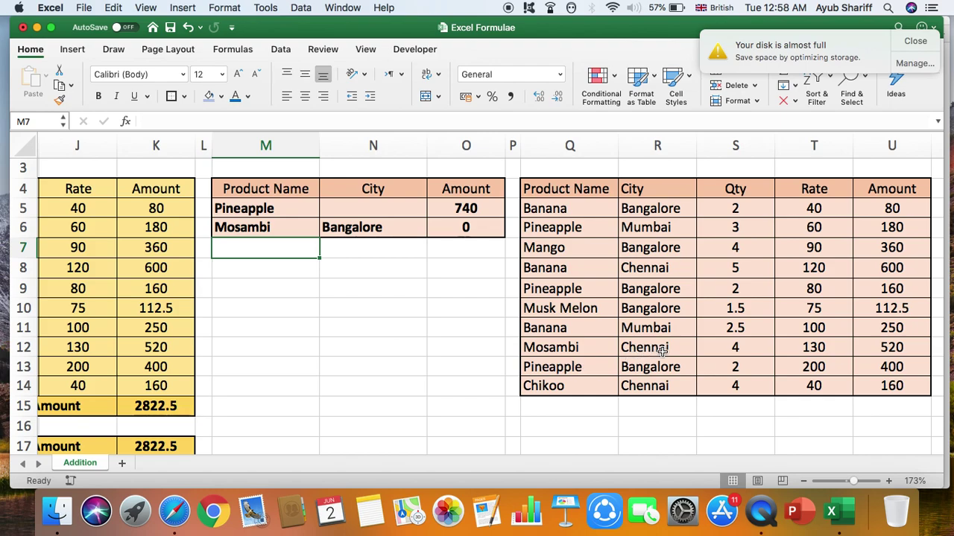
Set the product criterion in M6 back to Pineapple and review the SUMIFS formula in O6
click(290, 224)
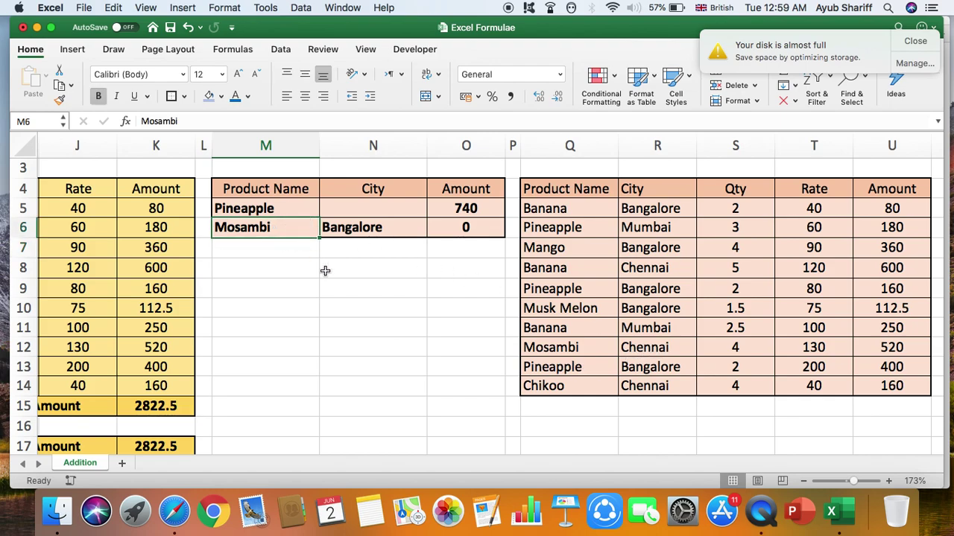
text(Pine)
key(Return)
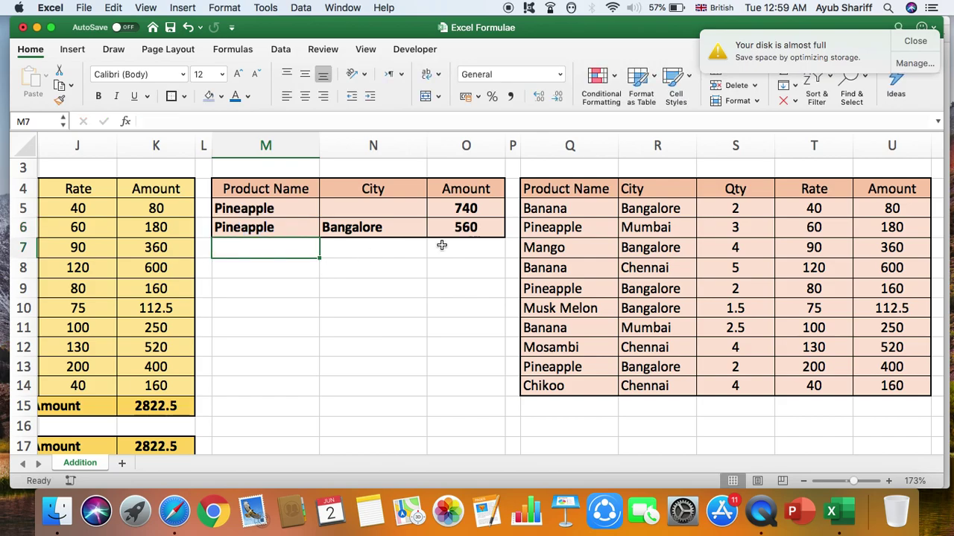
click(468, 228)
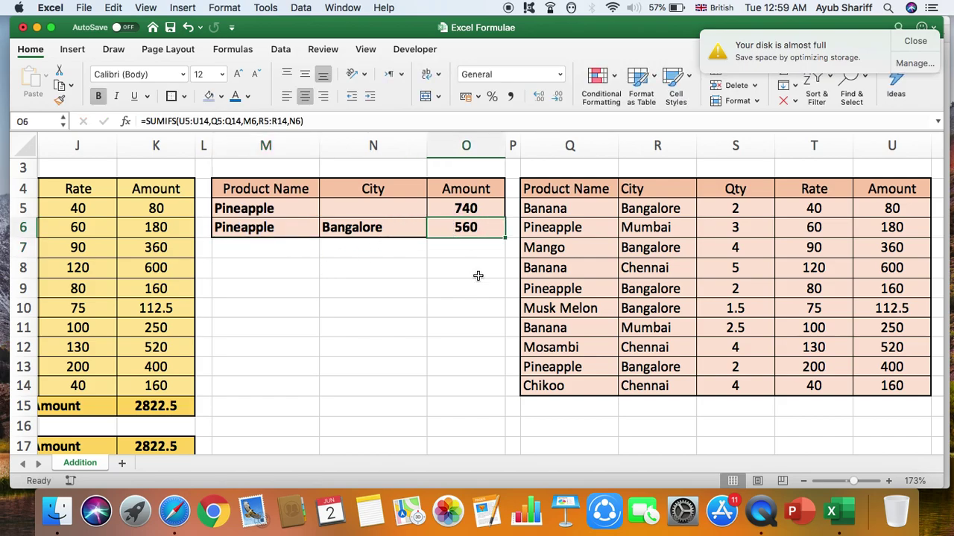
Review the cell addition in C8, the SUM formula in F15 with its range F5:F14, and the amount formula in K5
scroll(326, 302, left, 10)
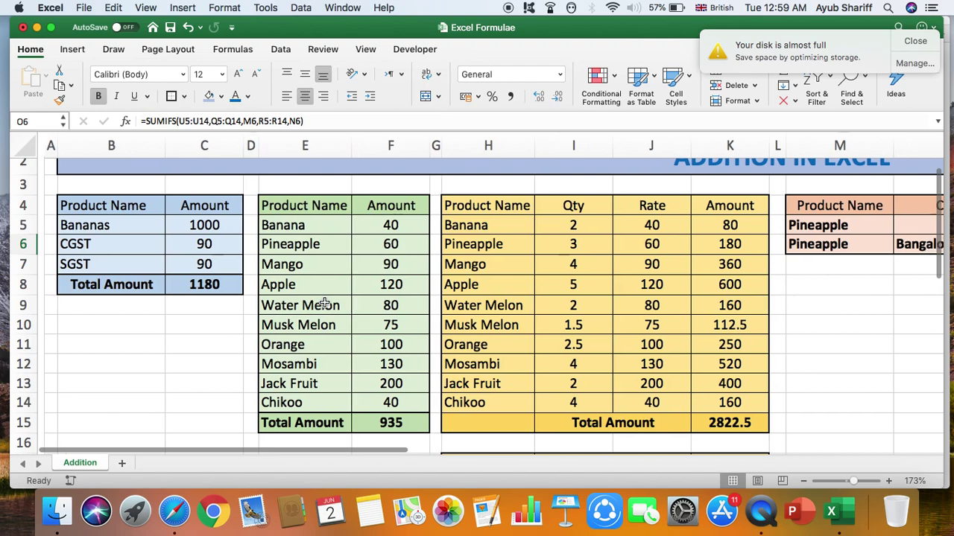
click(190, 289)
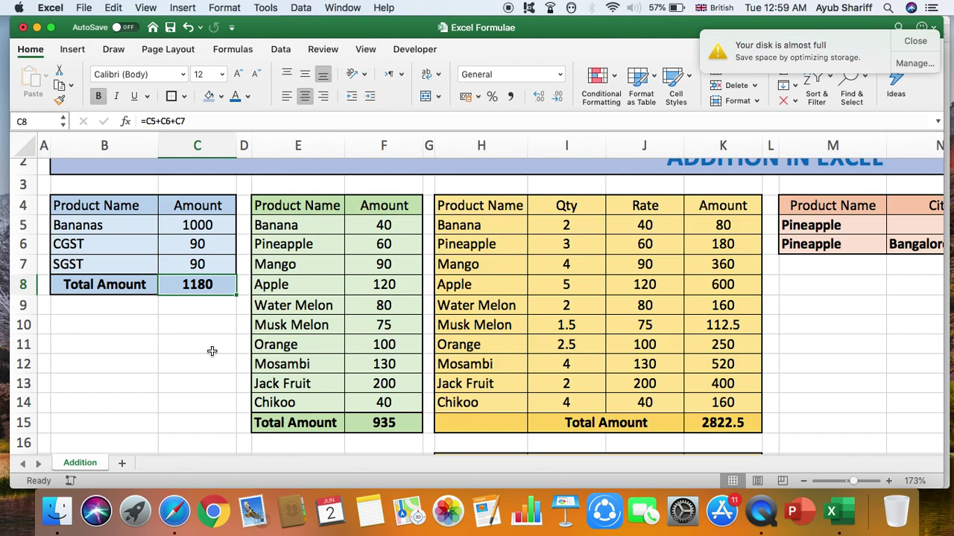
click(214, 284)
click(208, 226)
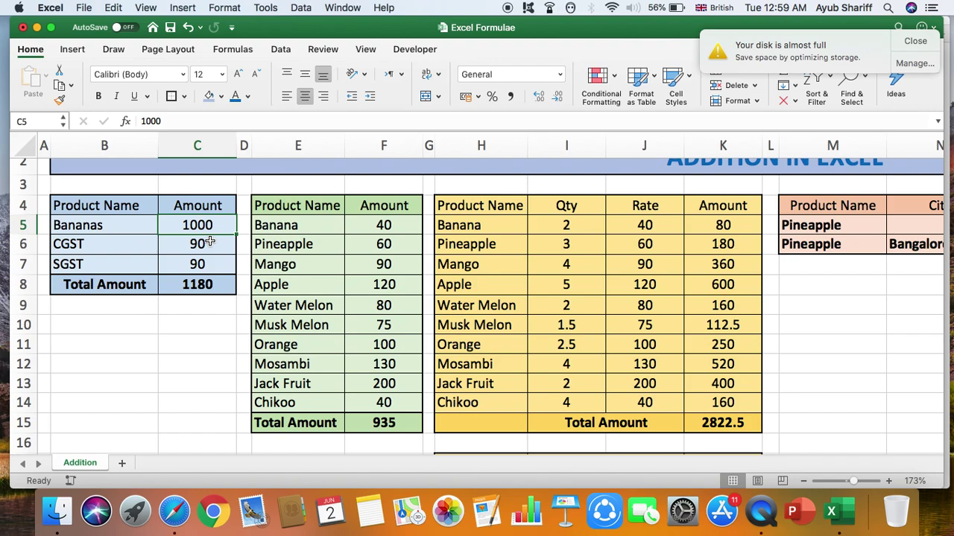
click(392, 426)
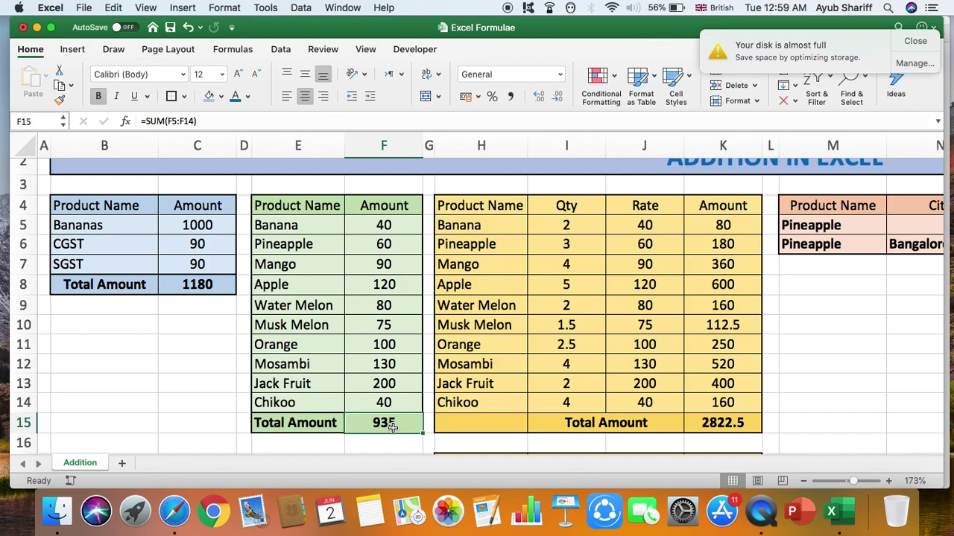
click(386, 225)
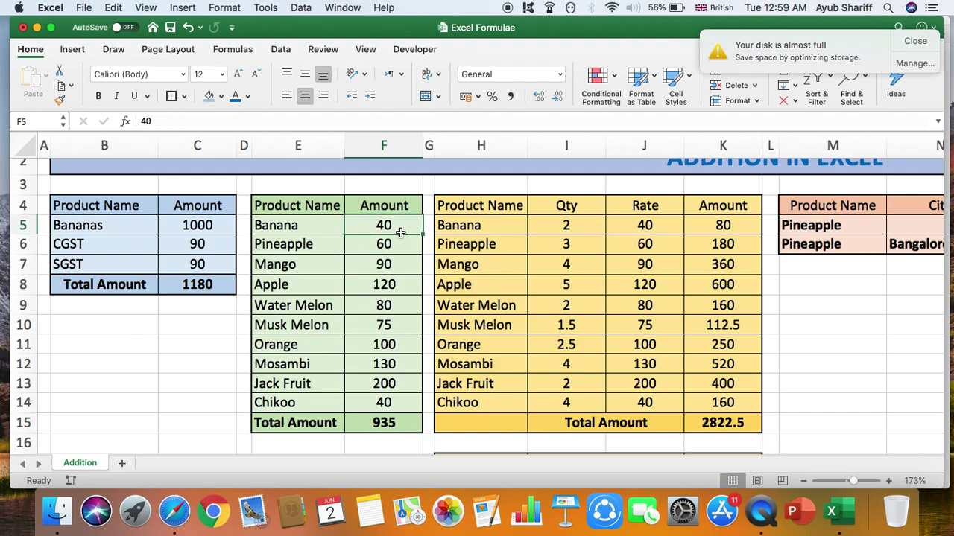
drag(400, 227, 409, 404)
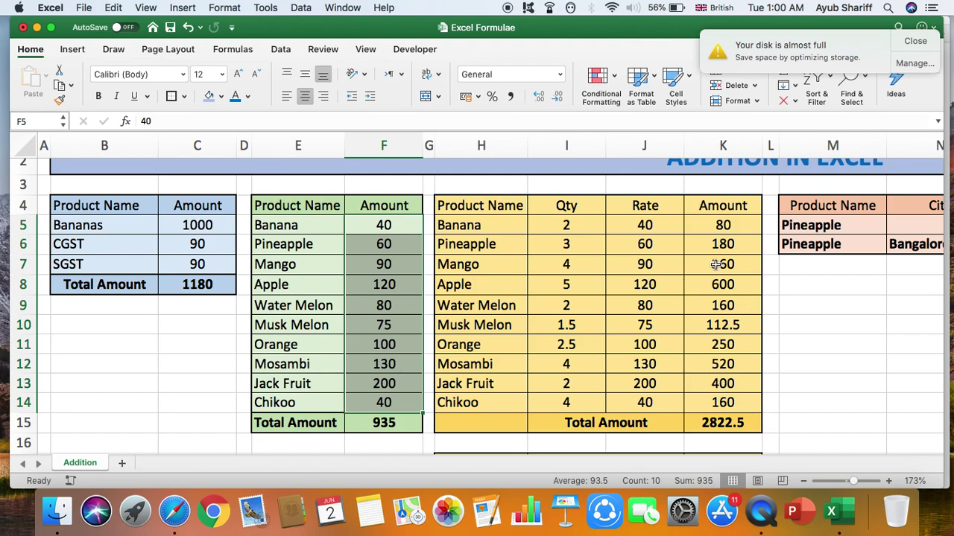
click(723, 225)
scroll(694, 335, down, 4)
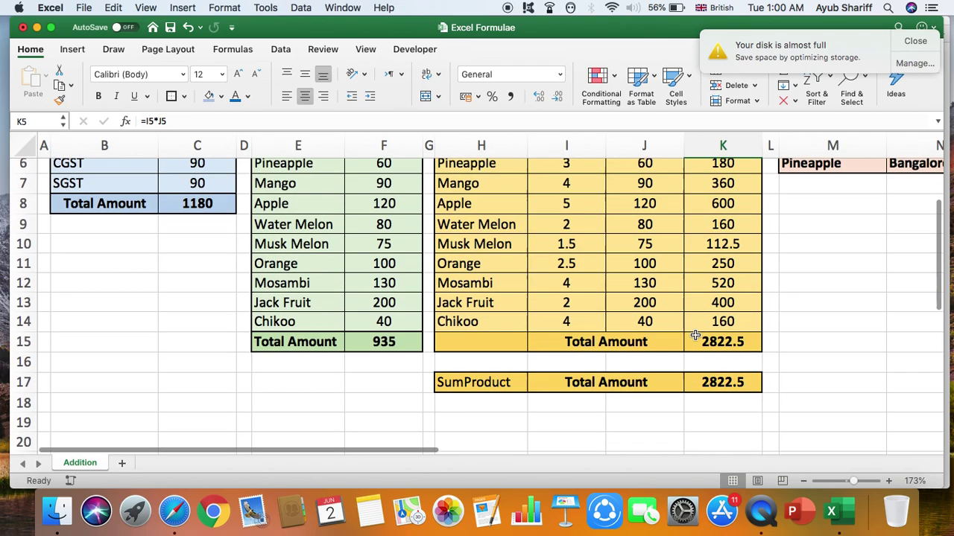
Begin re-entering the total in K17 as a SUMPRODUCT formula
click(722, 383)
scroll(820, 349, up, 1)
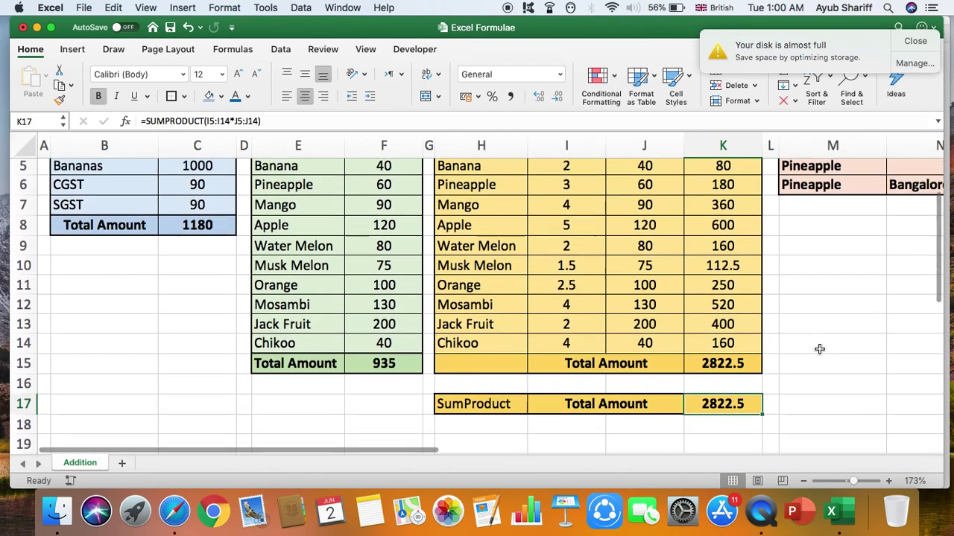
scroll(819, 349, up, 1)
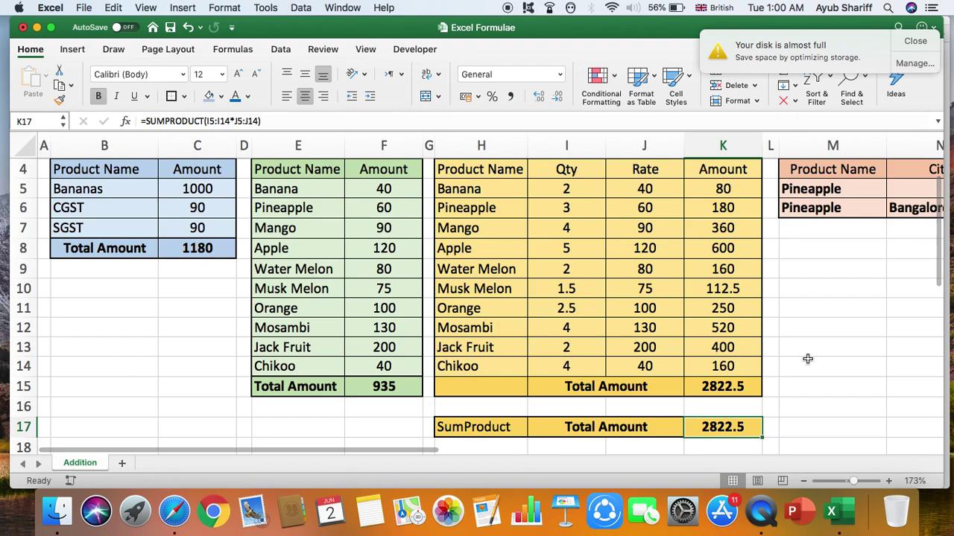
text(=su)
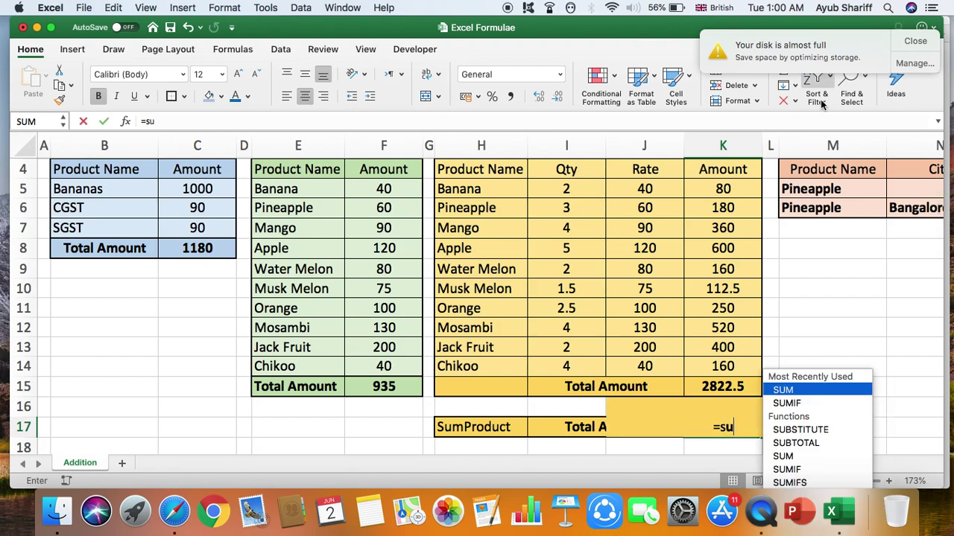
text(mprodu t)
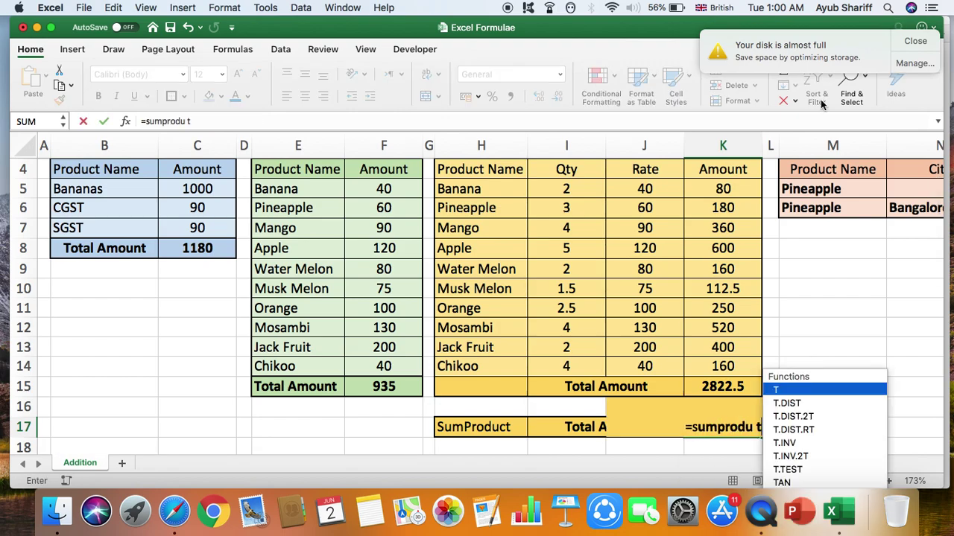
key(BackSpace)
key(BackSpace)
text(ct()
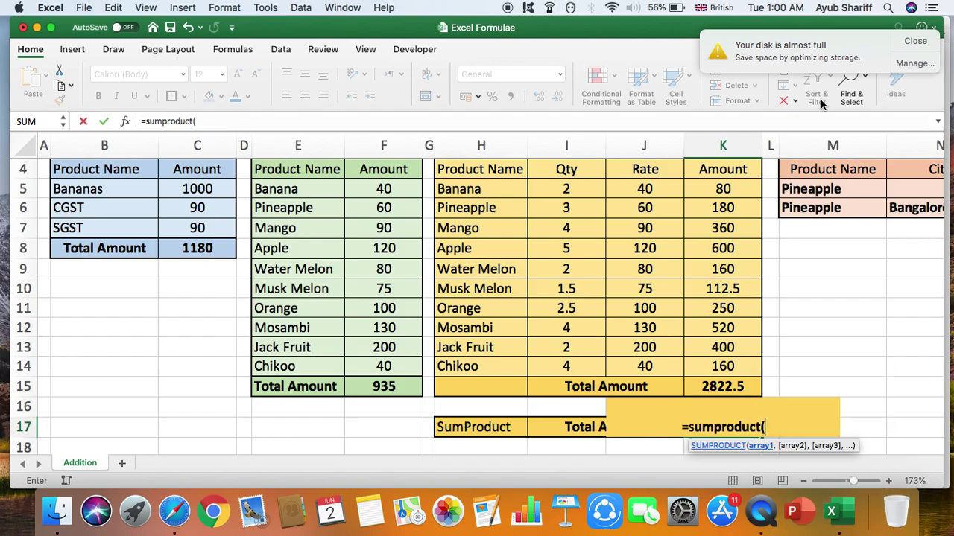
Multiply the Qty range I5:I14 by the Rate range J5:J14 inside SUMPRODUCT and complete the formula in K17
click(569, 188)
drag(569, 189, 576, 365)
text(*)
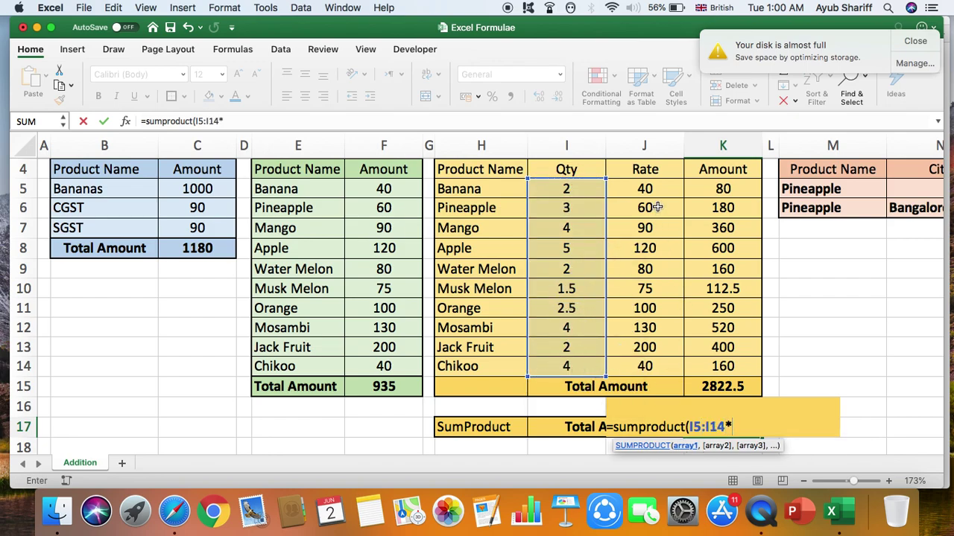
drag(647, 188, 662, 376)
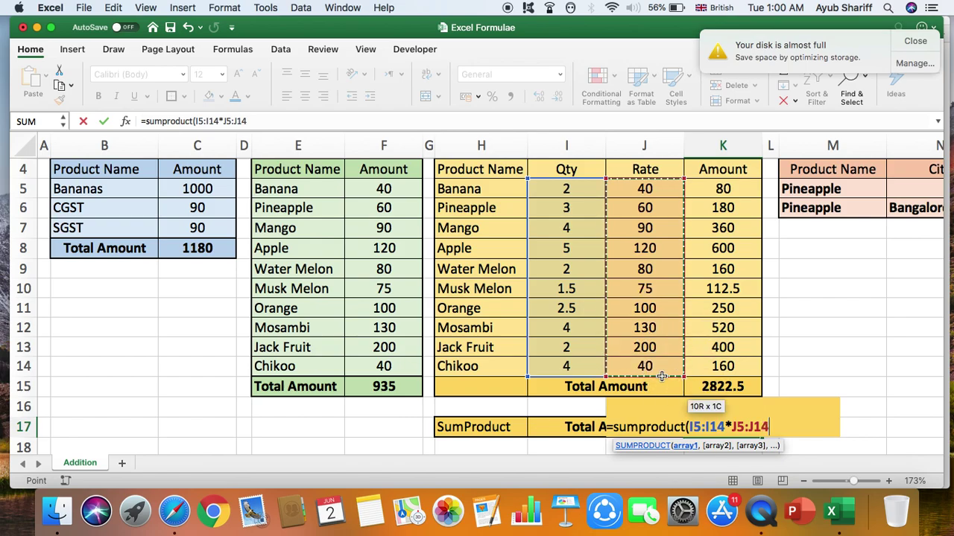
text())
key(Return)
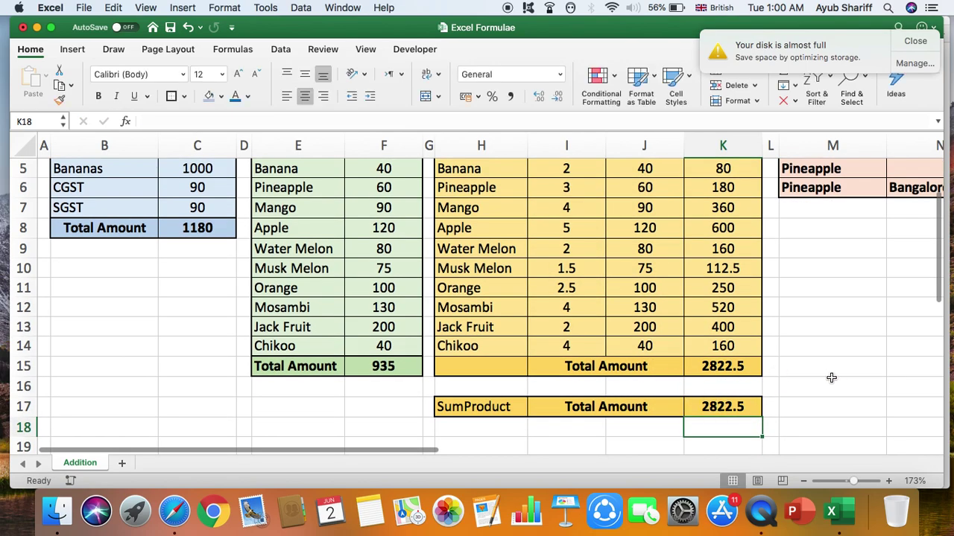
Begin re-entering the product total in O5 as a SUMIF formula
scroll(841, 365, up, 3)
scroll(841, 365, right, 5)
scroll(840, 367, right, 3)
scroll(841, 367, down, 1)
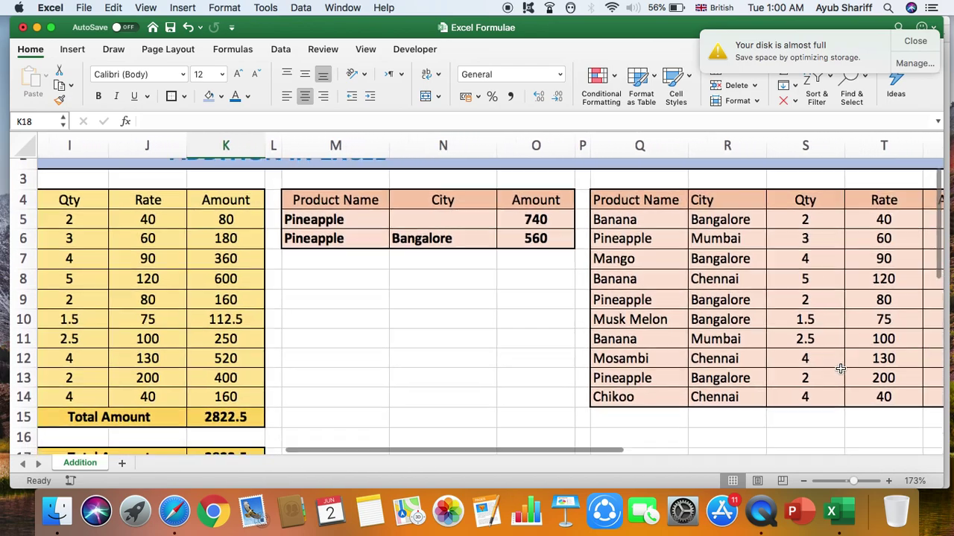
scroll(841, 368, right, 1)
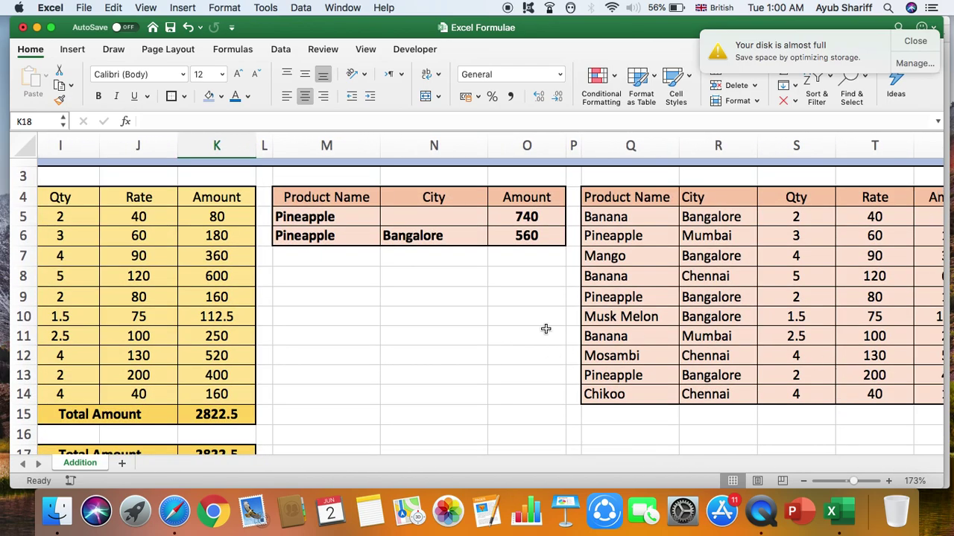
click(533, 220)
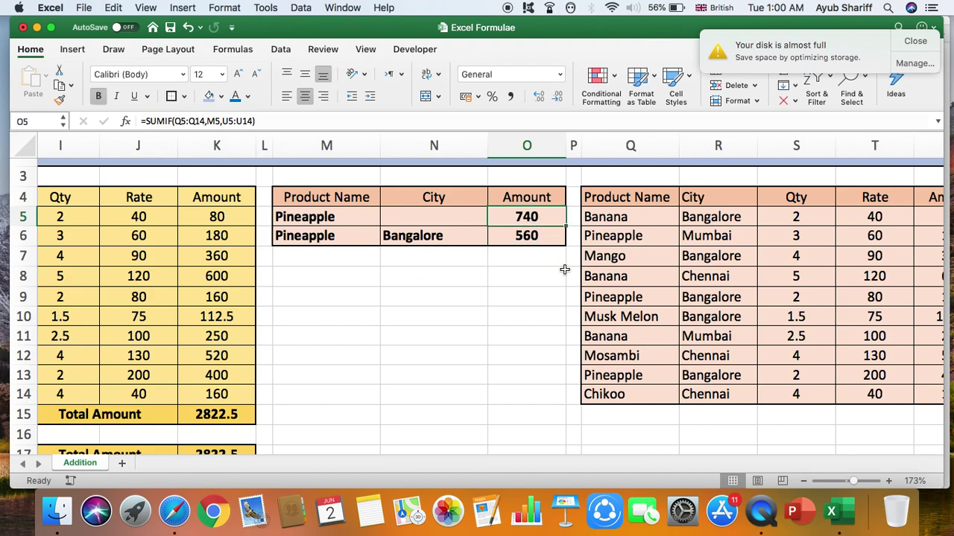
text(=sumif)
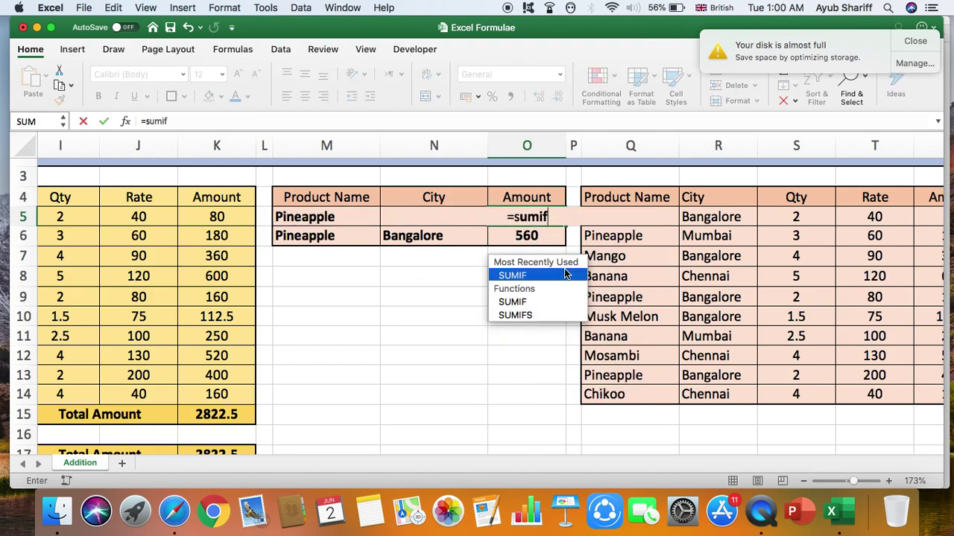
text(()
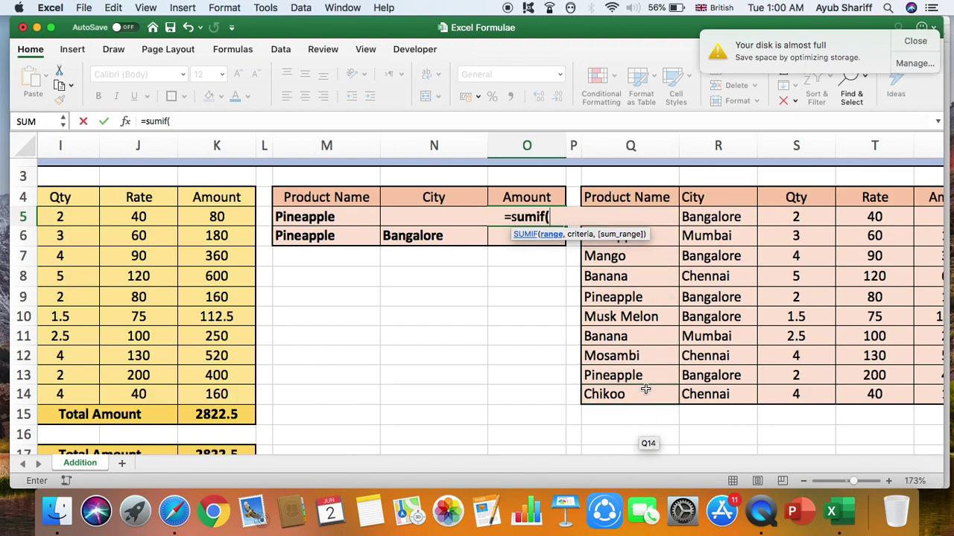
drag(643, 392, 647, 253)
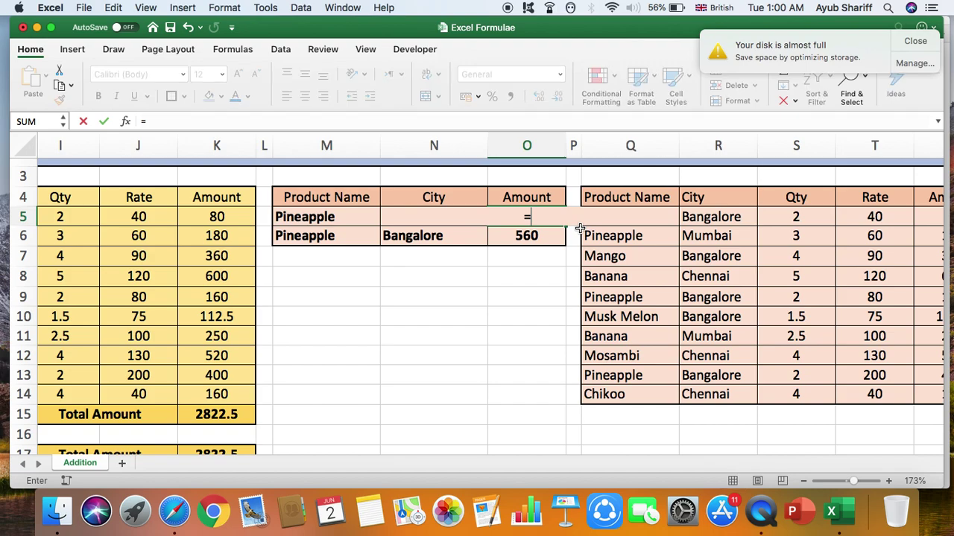
Build the SUMIF formula in O5 with the product range Q5:Q14 and the criterion cell M5
text(sumi)
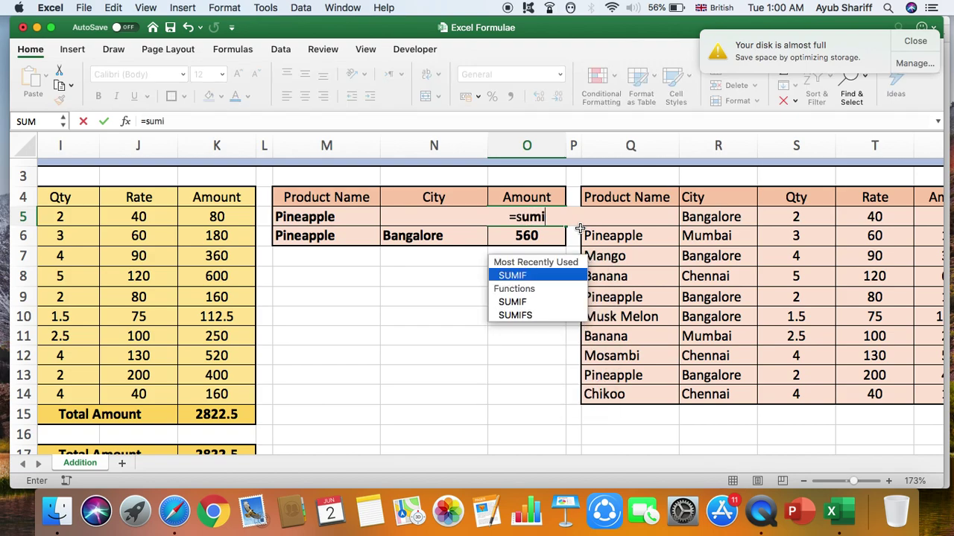
text(f()
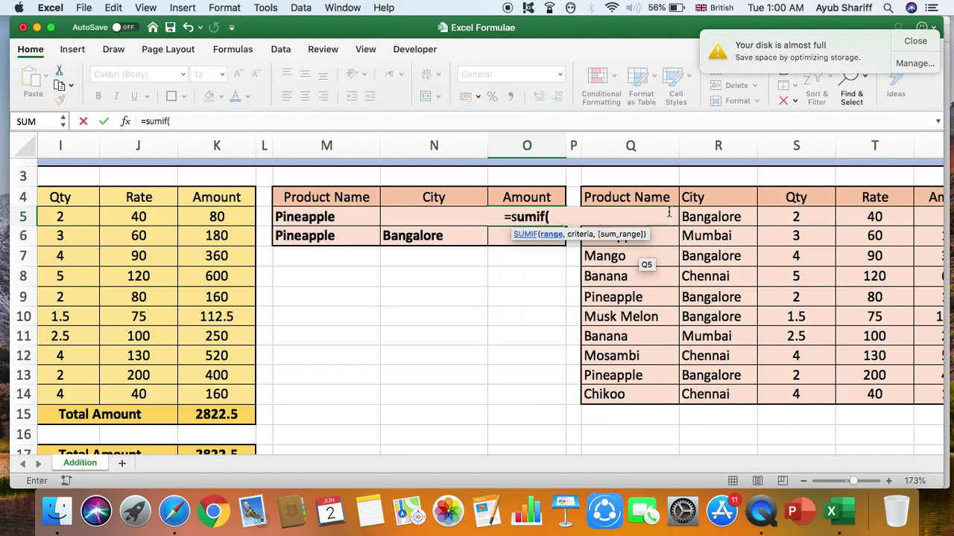
drag(642, 390, 640, 213)
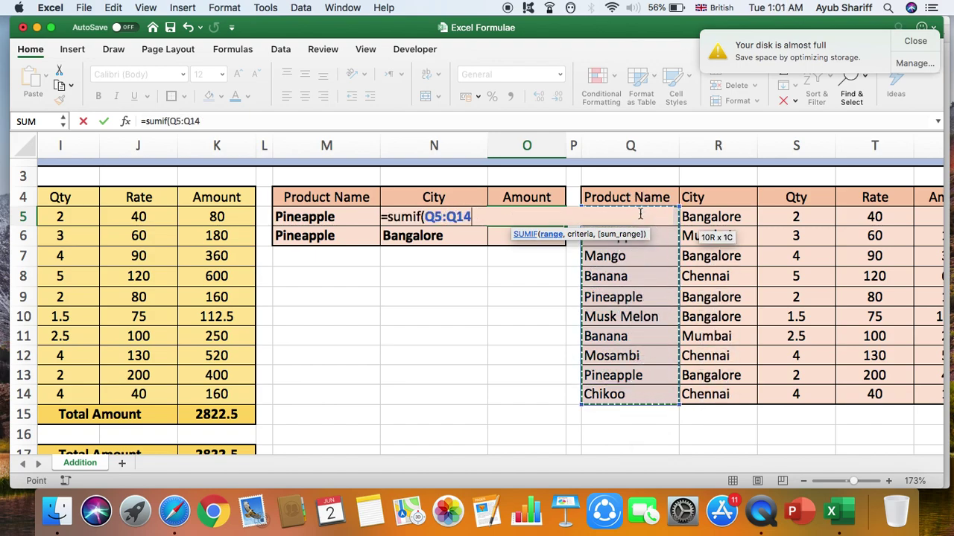
text(,)
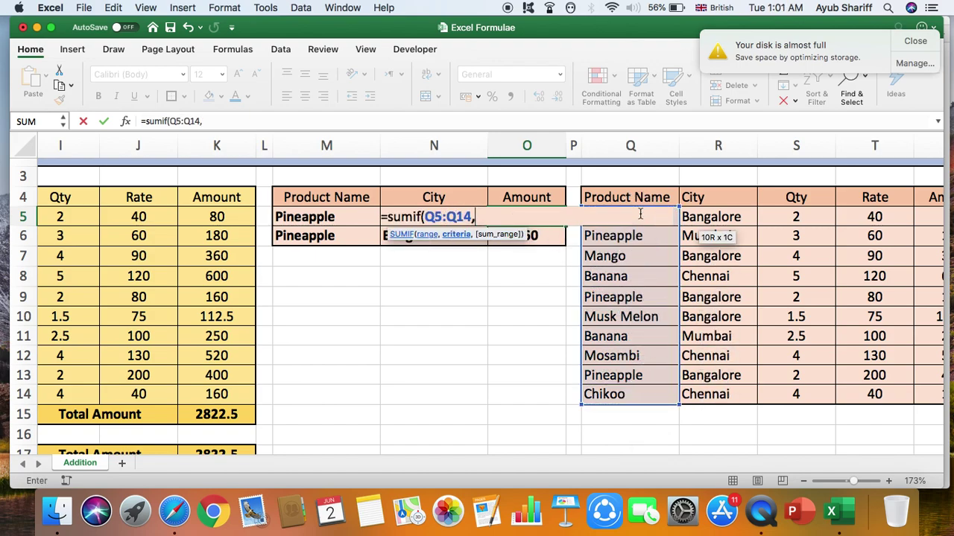
click(346, 216)
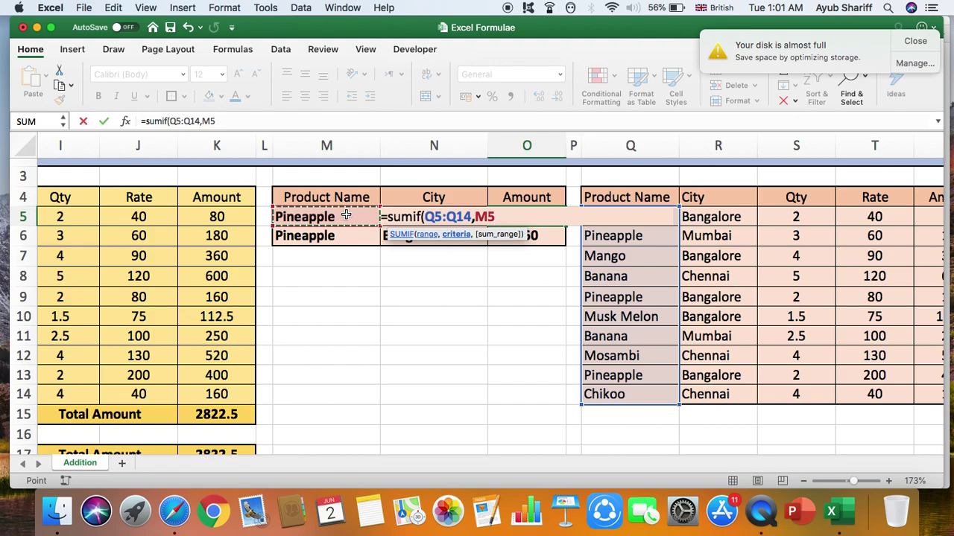
text(,)
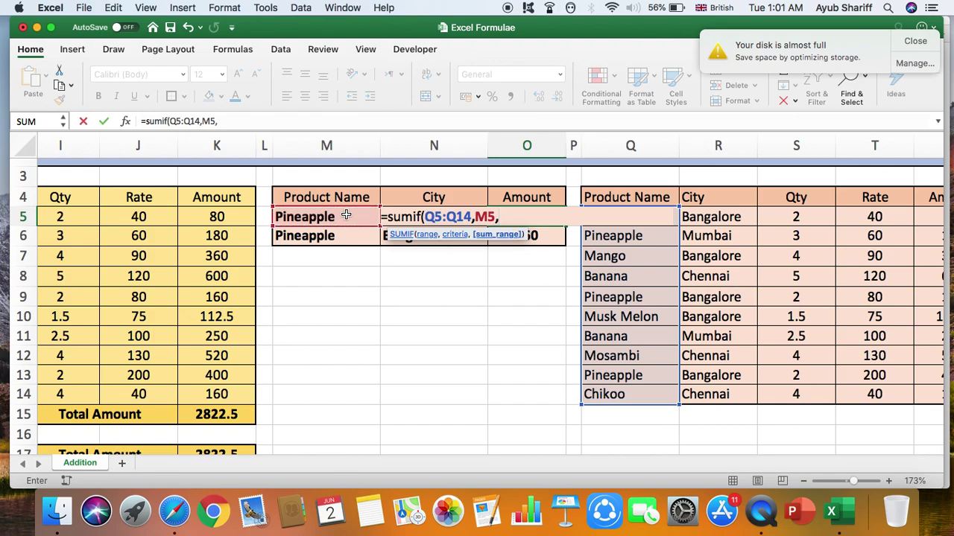
Add the Amount range U5:U14 as the sum range and complete the SUMIF formula in O5
scroll(756, 321, right, 4)
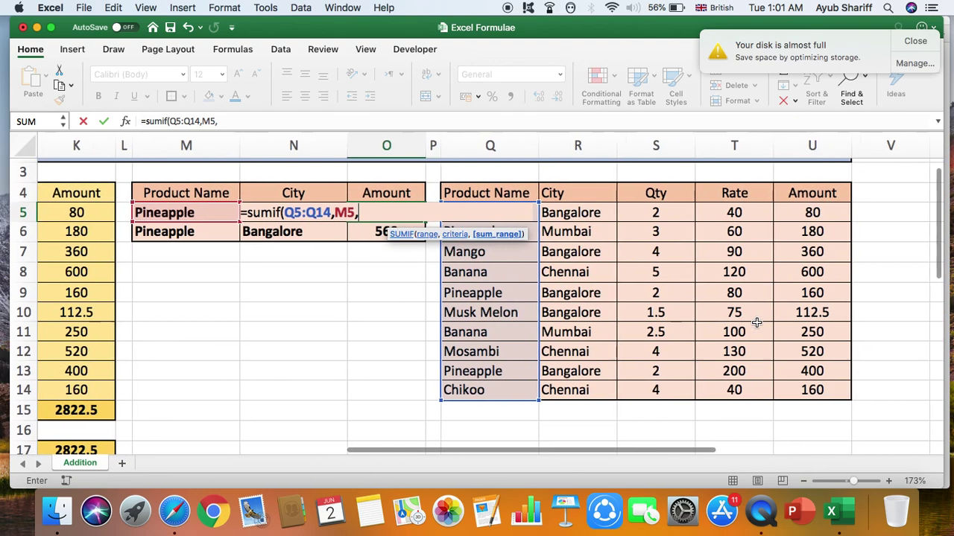
click(793, 213)
drag(794, 242, 808, 385)
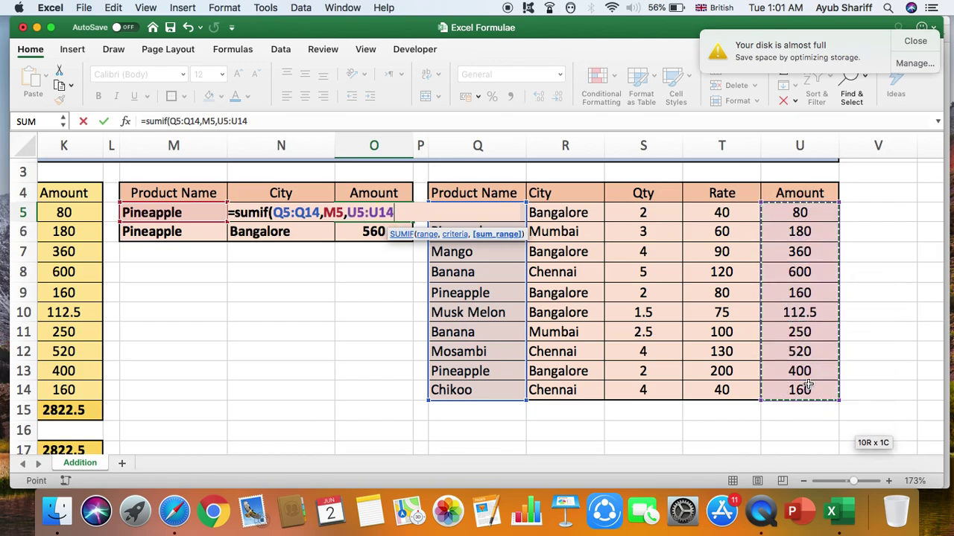
text())
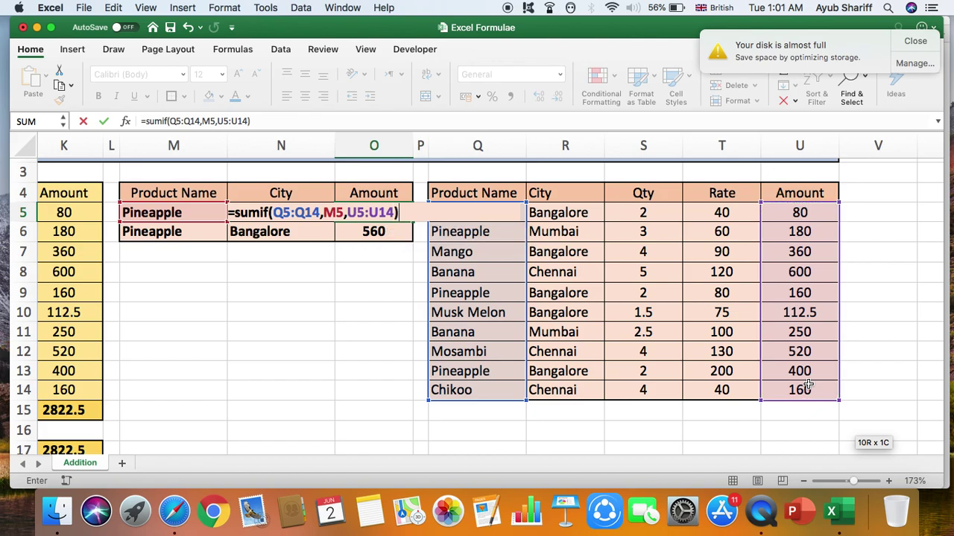
key(Return)
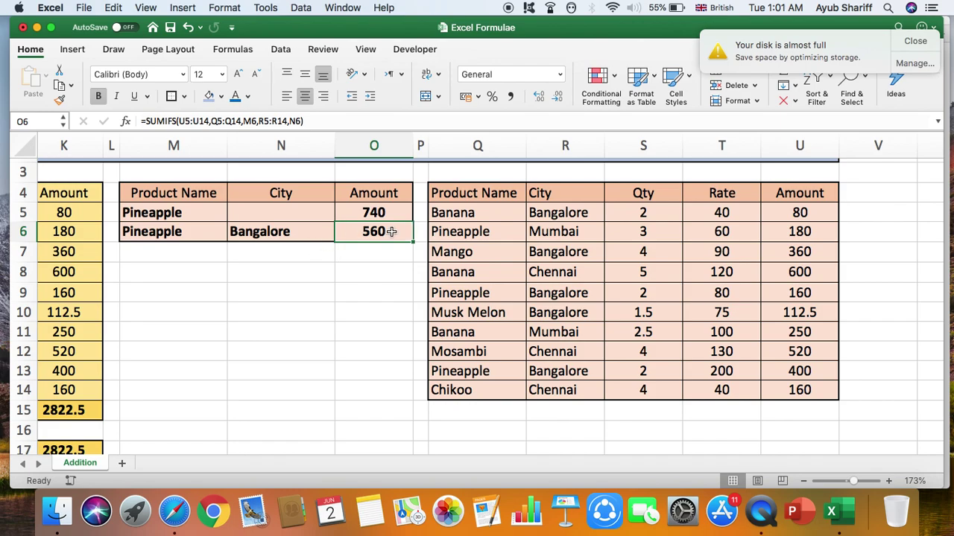
Replace the formula in O6 with a new SUMIFS formula using the Amount range U5:U14 as the sum range
key(BackSpace)
text(=sum)
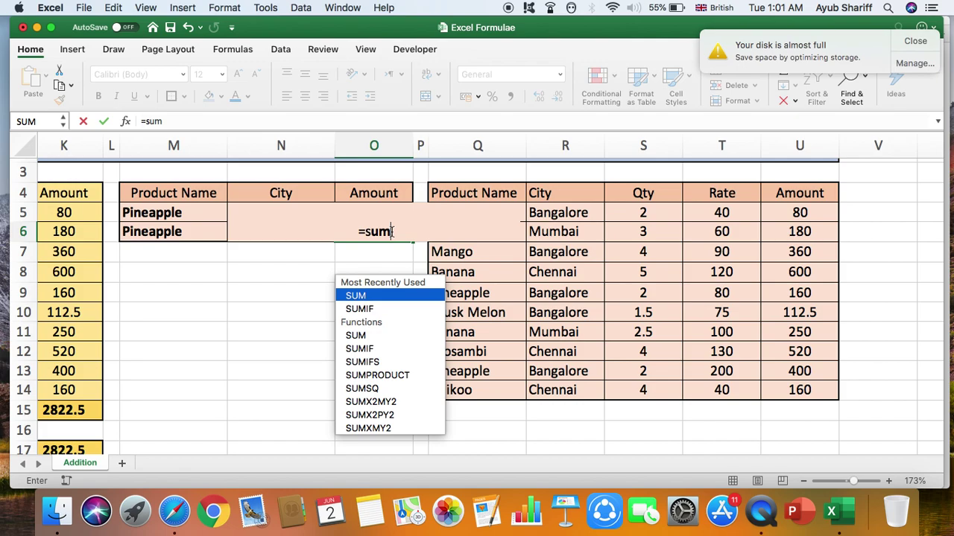
text(ifs)
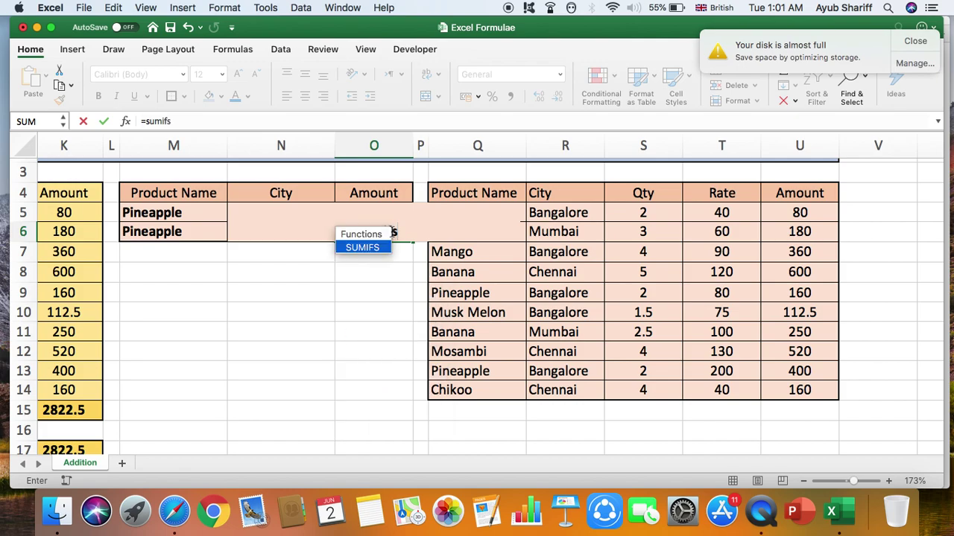
text(()
drag(798, 212, 807, 384)
text(,)
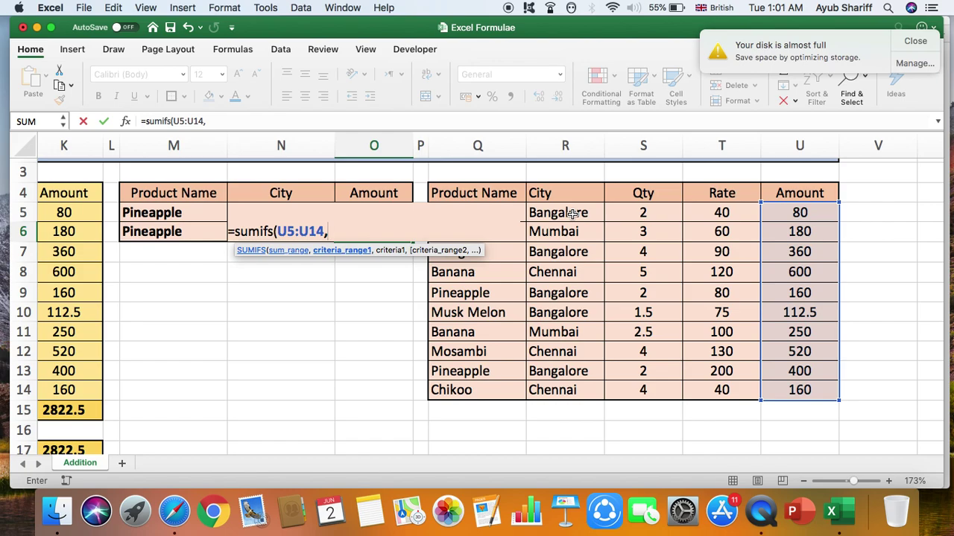
Add the City range R5:R14 with N6 as the first criterion of the SUMIFS formula in O6
drag(572, 213, 588, 383)
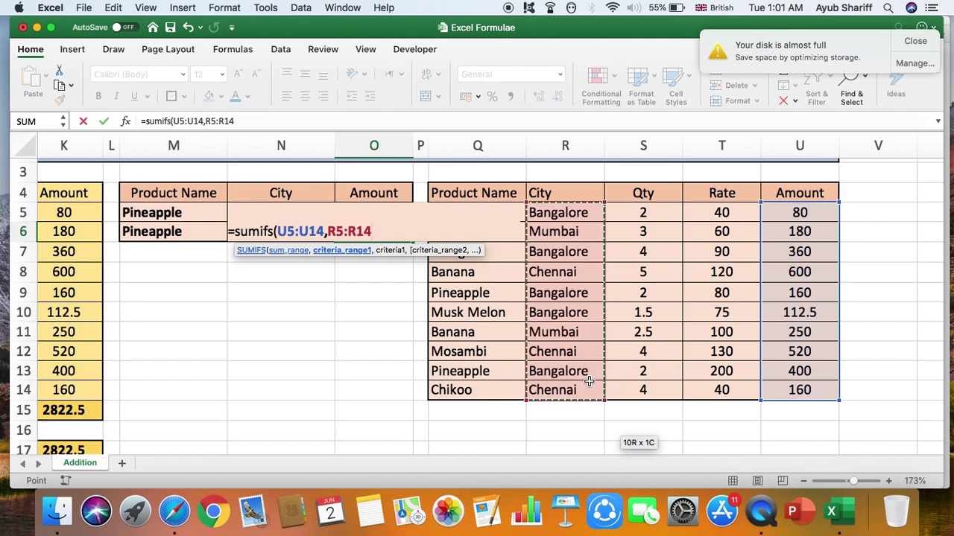
text(,)
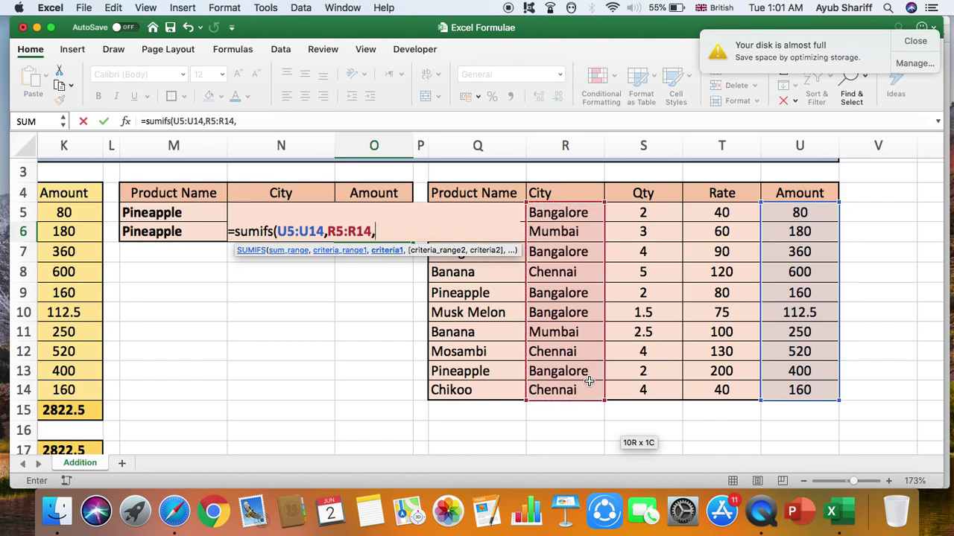
click(265, 267)
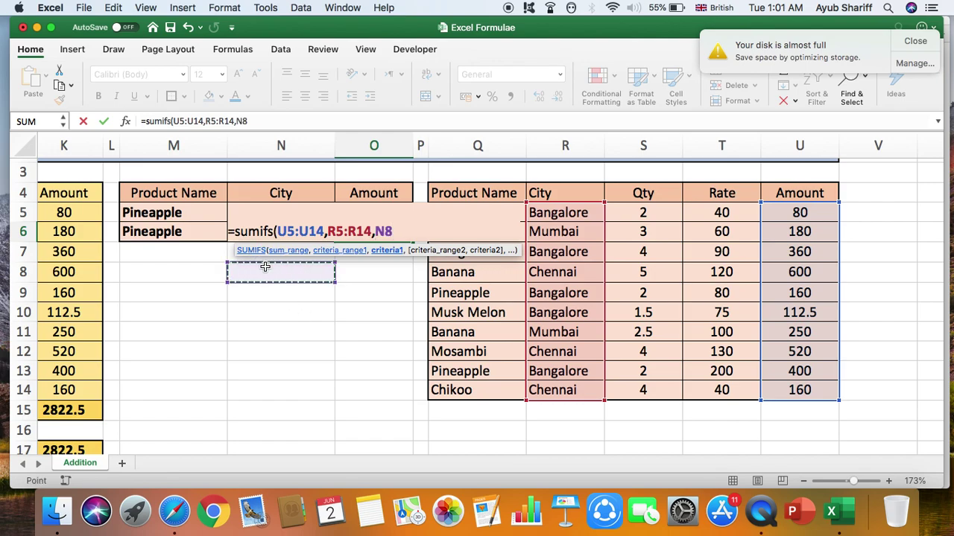
key(Up)
key(Up)
key(Down)
key(Down)
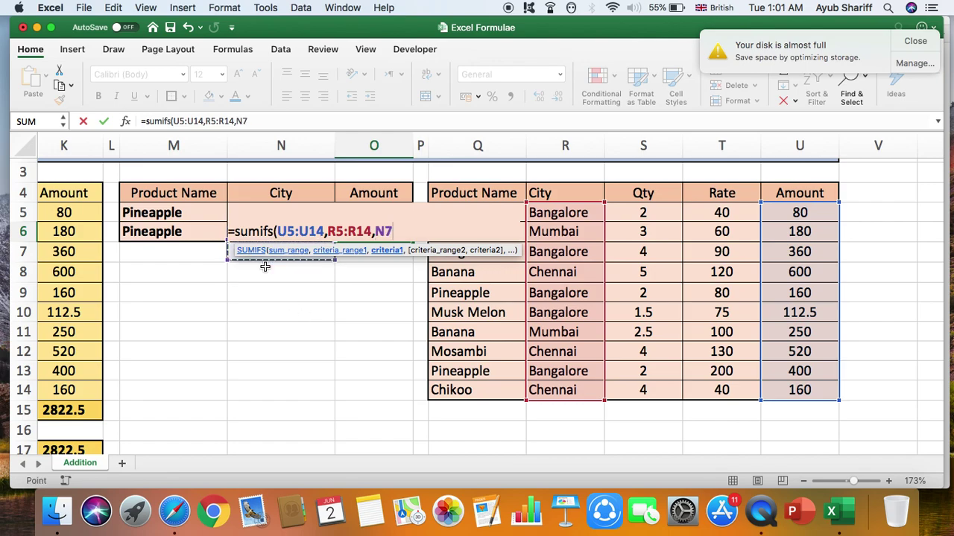
key(Up)
key(Up)
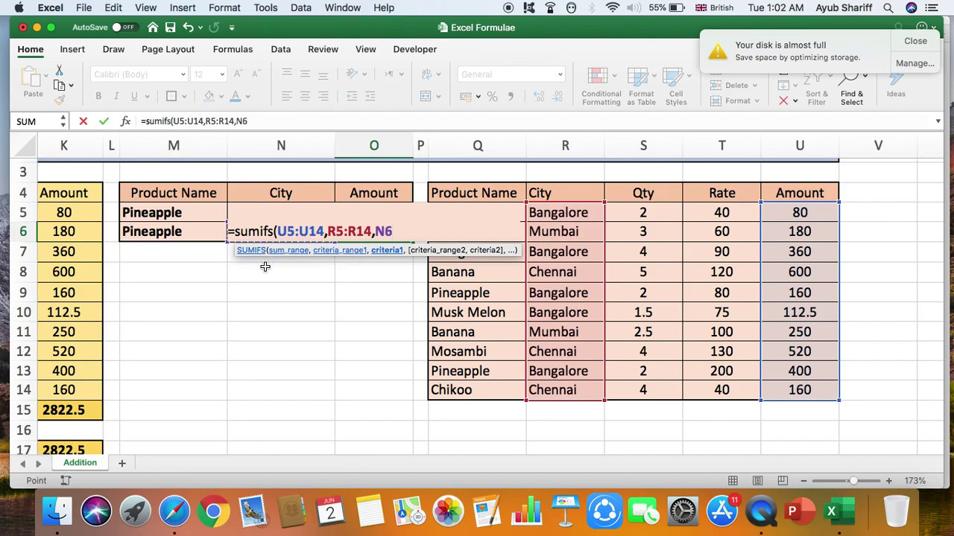
text(,)
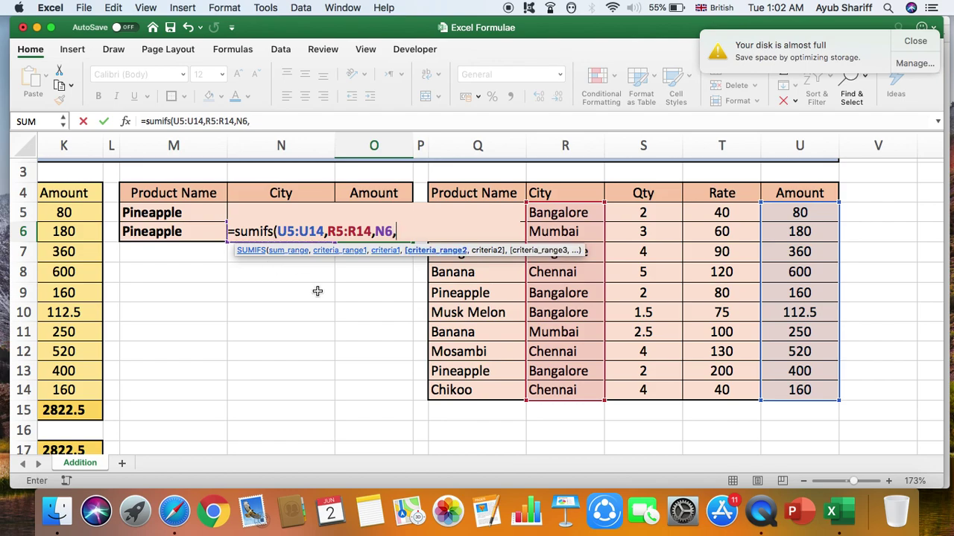
Add the product range Q5:Q14 with M6 as the second criterion and complete the SUMIFS formula in O6
click(469, 390)
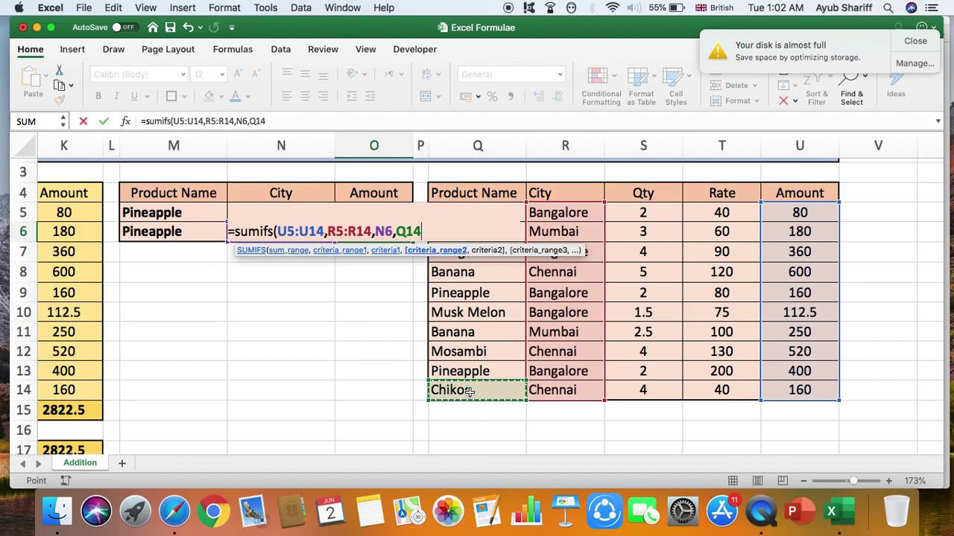
key(shift+Up)
key(shift+Up)
key(shift+Up)
key(shift+Up)
key(shift+Up)
key(shift+Up)
key(shift+Up)
key(shift+Up)
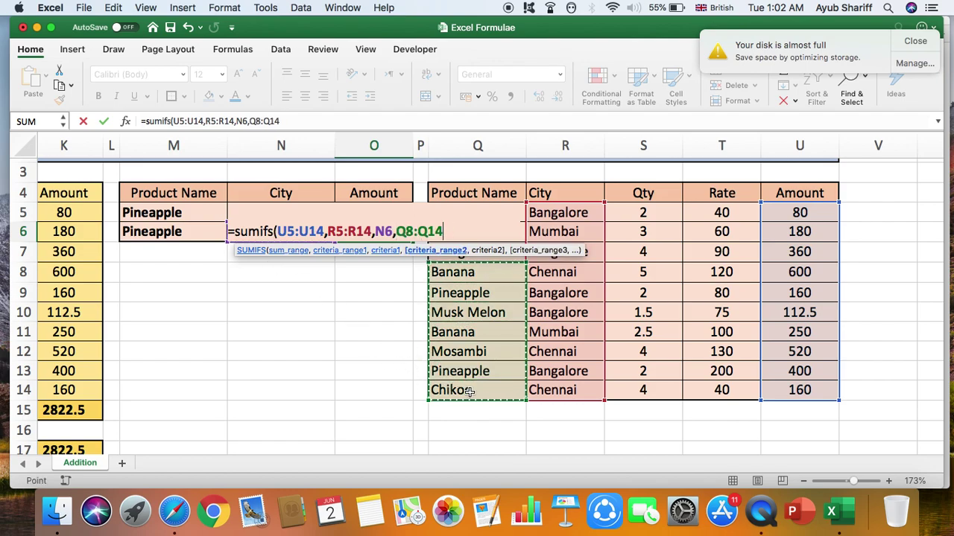
key(shift+Up)
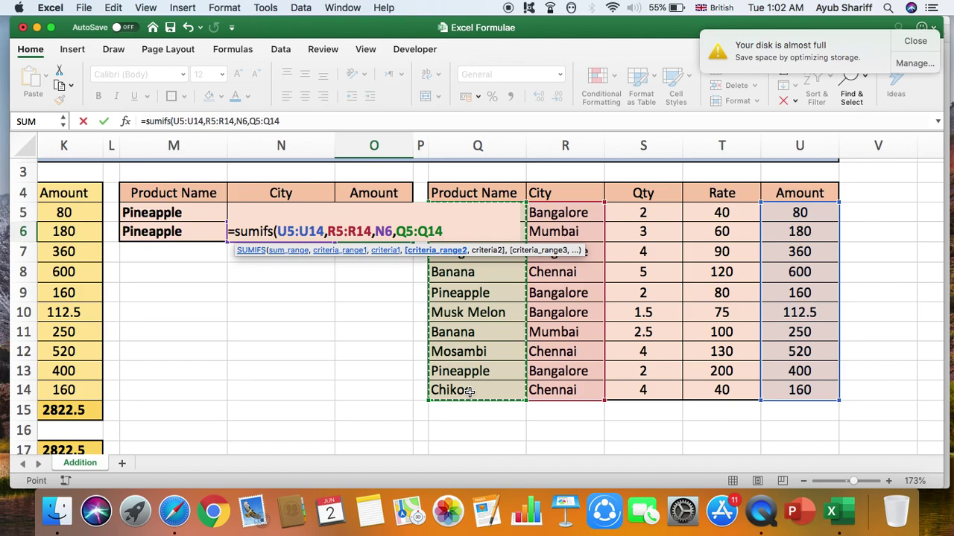
text(,)
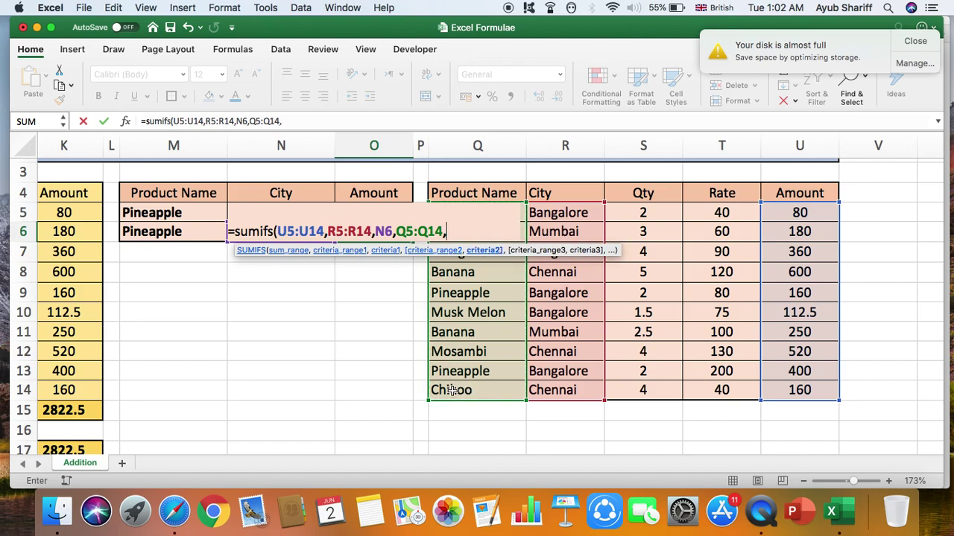
click(161, 233)
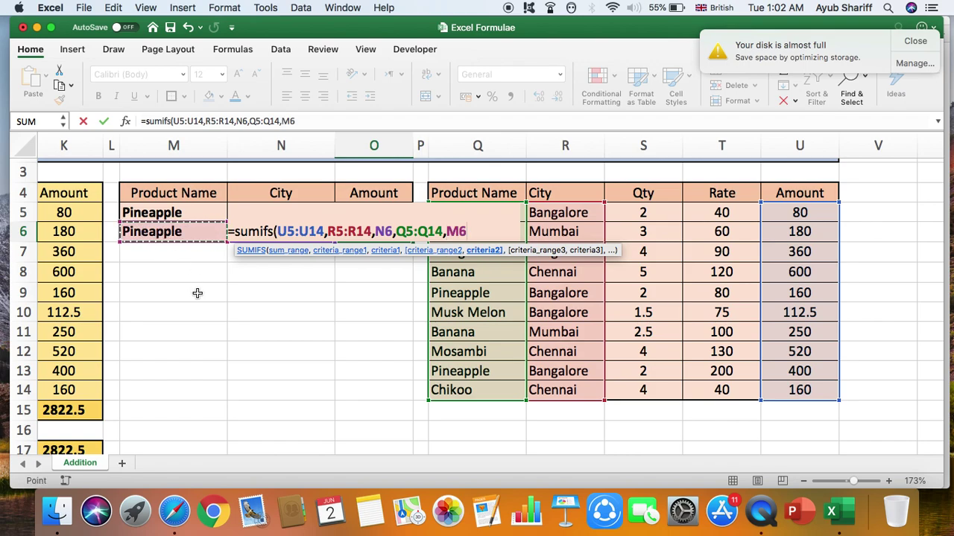
text())
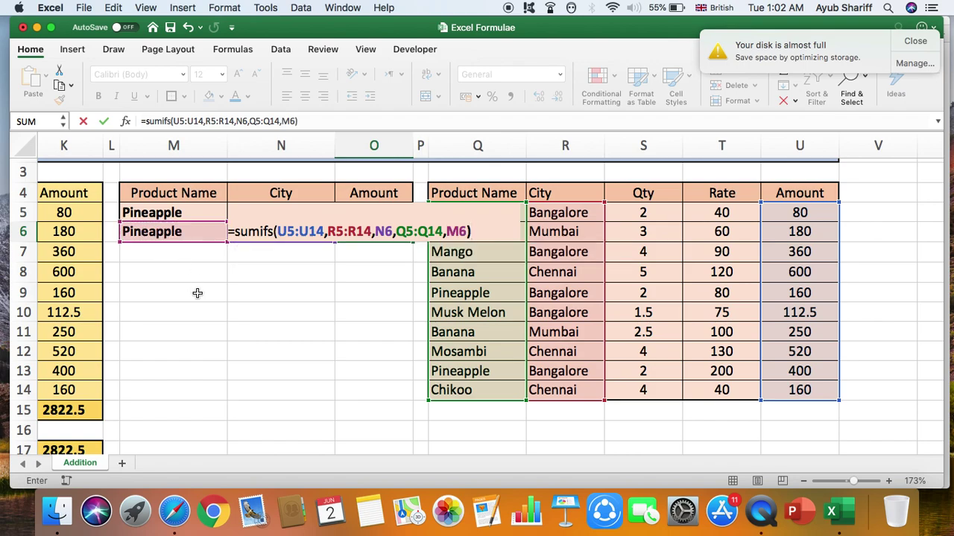
key(Return)
Change the city criterion in N6 to Mumbai
click(305, 244)
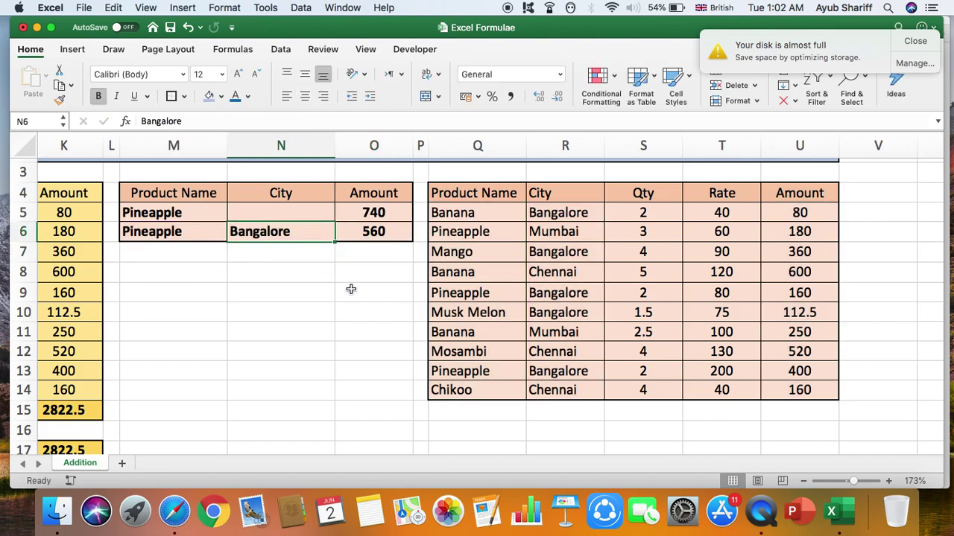
text(Muma)
key(BackSpace)
text(bai)
key(Return)
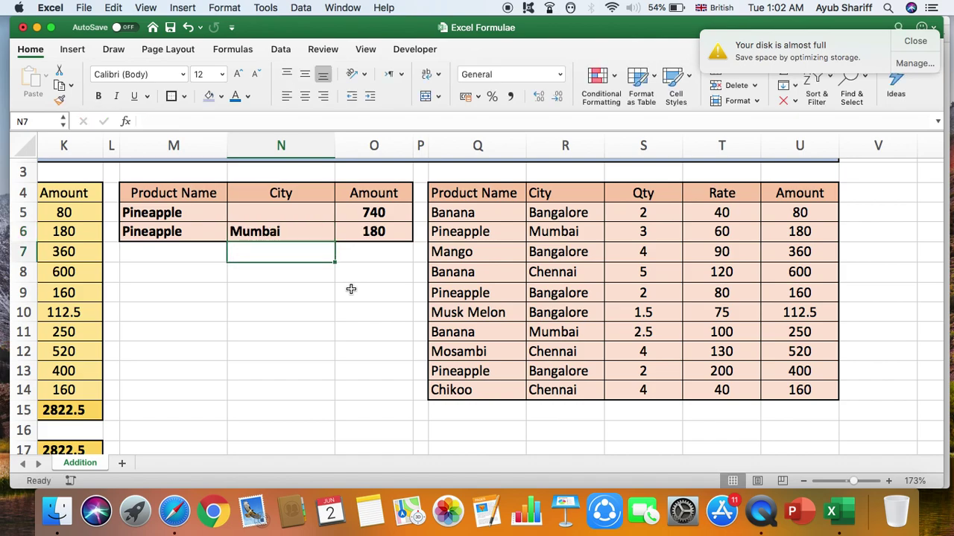
Set the city criterion in N6 back to Bangalore
key(Up)
text(Bangalore)
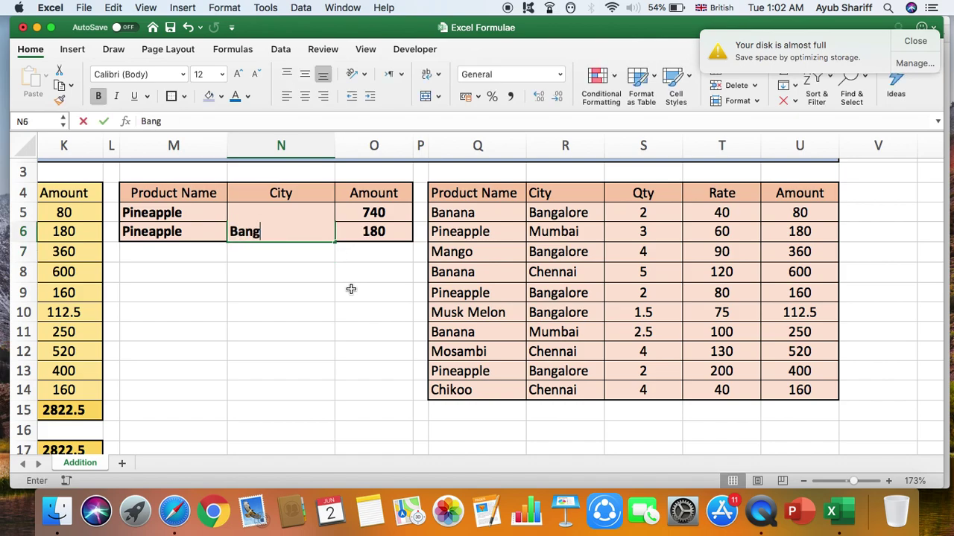
key(Return)
Change the product criterion in M6 to Banana
key(Up)
key(Left)
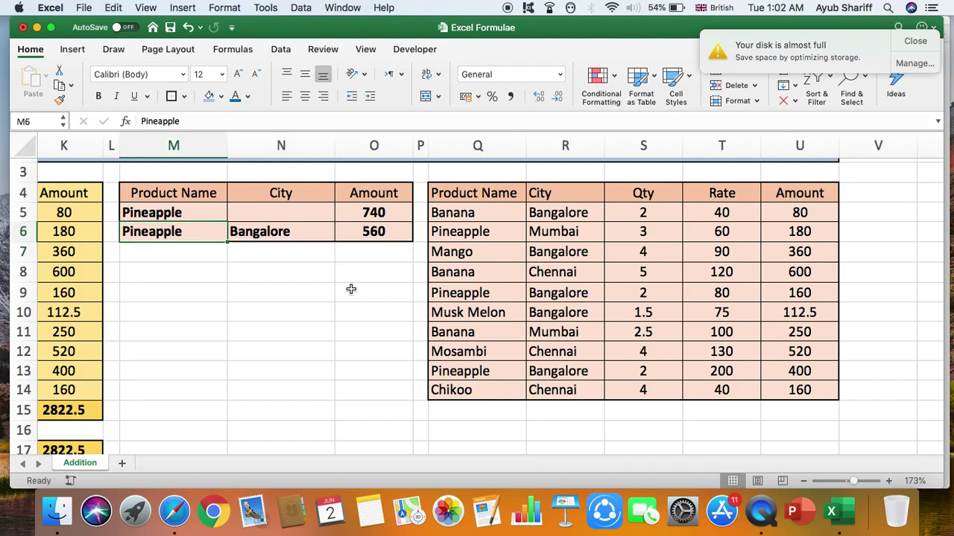
text(Banana)
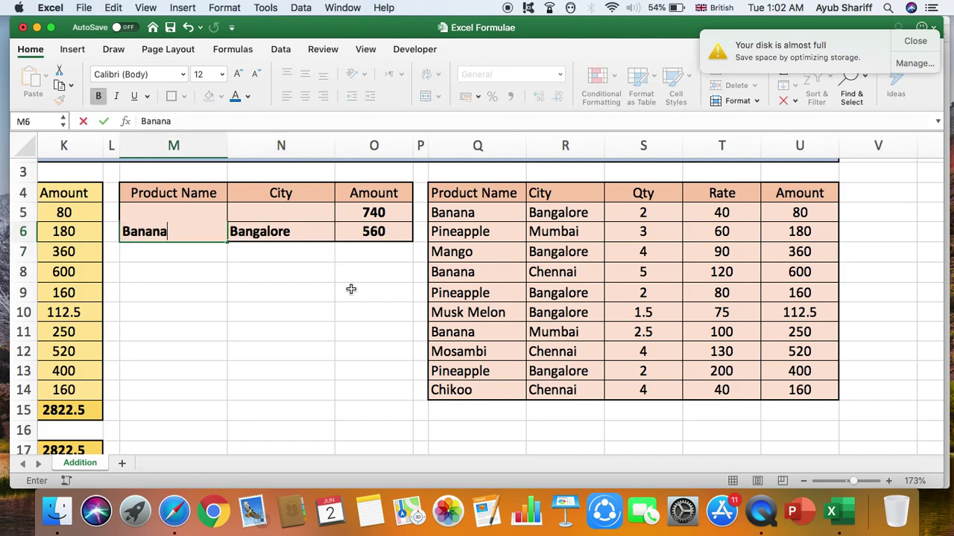
key(Return)
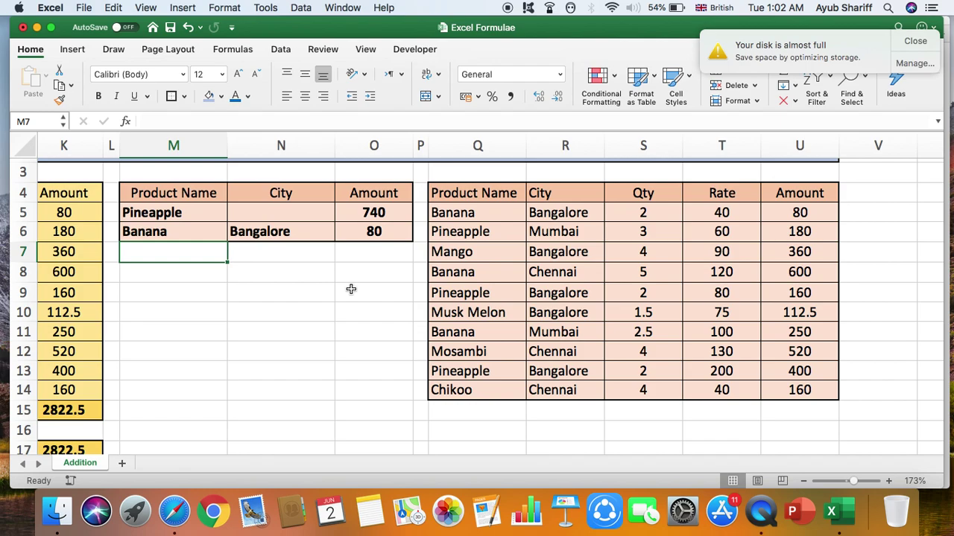